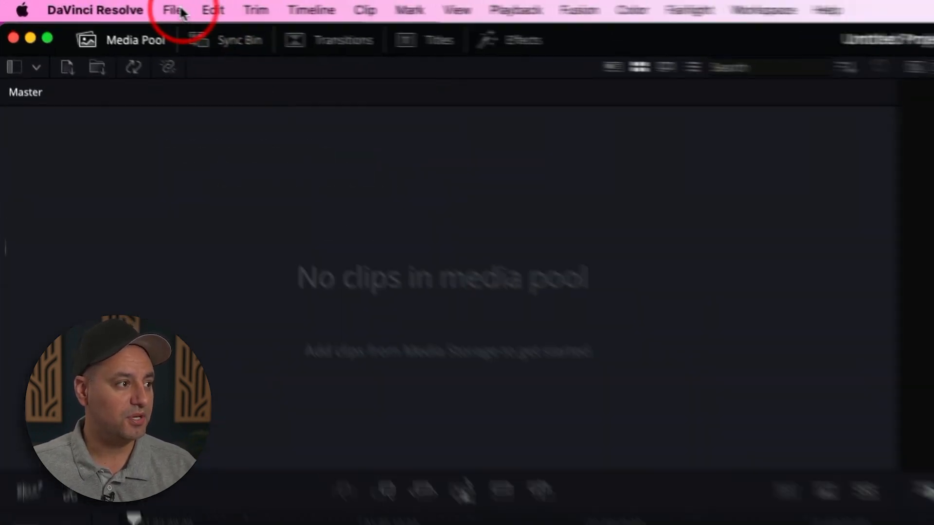
Create a new project named "Tutorial video"
left_click(93, 5)
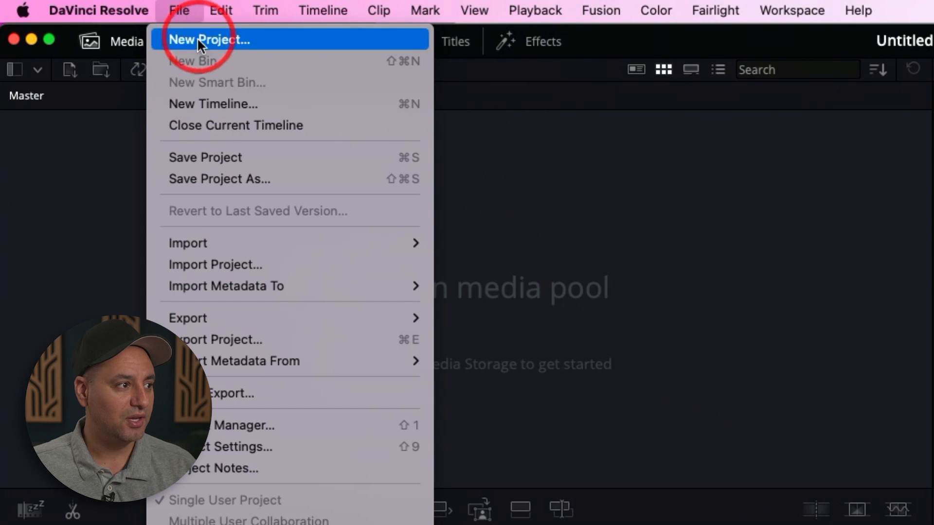
left_click(243, 40)
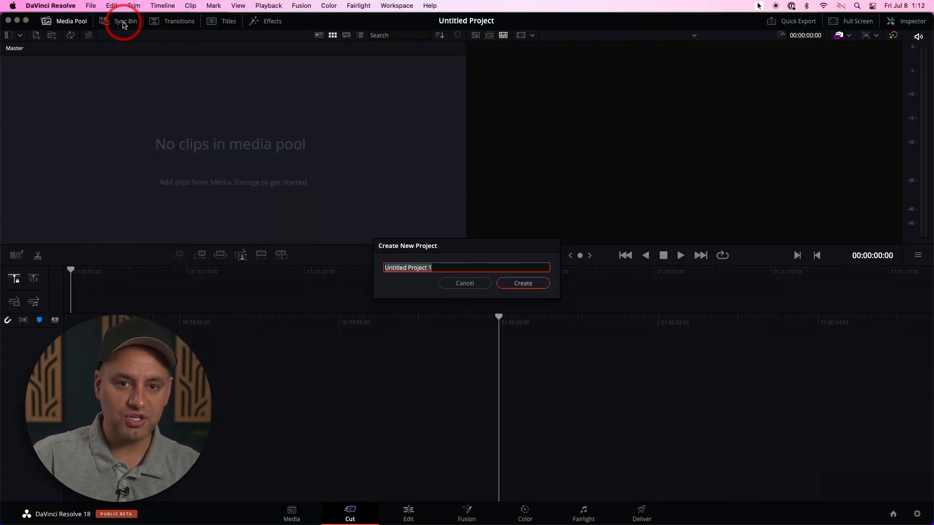
type("T")
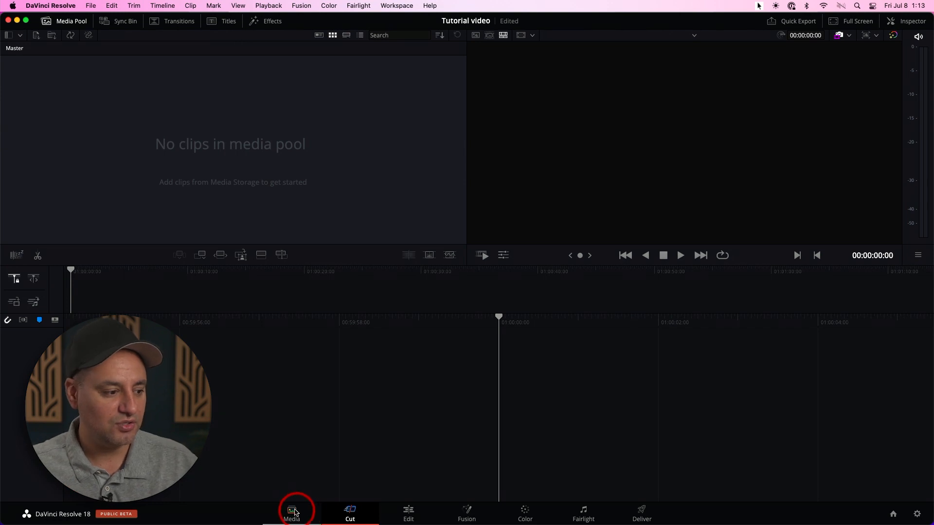
Look through the Media, Cut, Edit, Fusion, Color and Deliver workspaces of the empty project
left_click(292, 513)
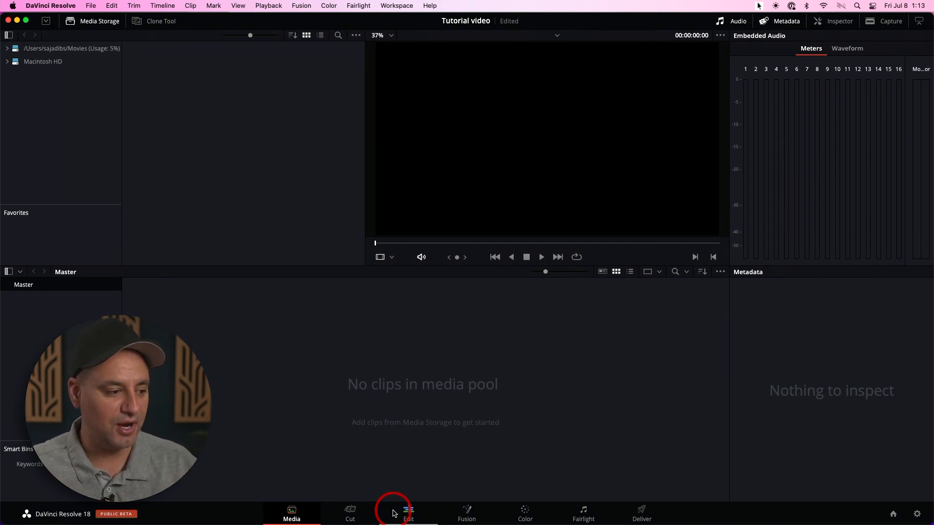
left_click(350, 512)
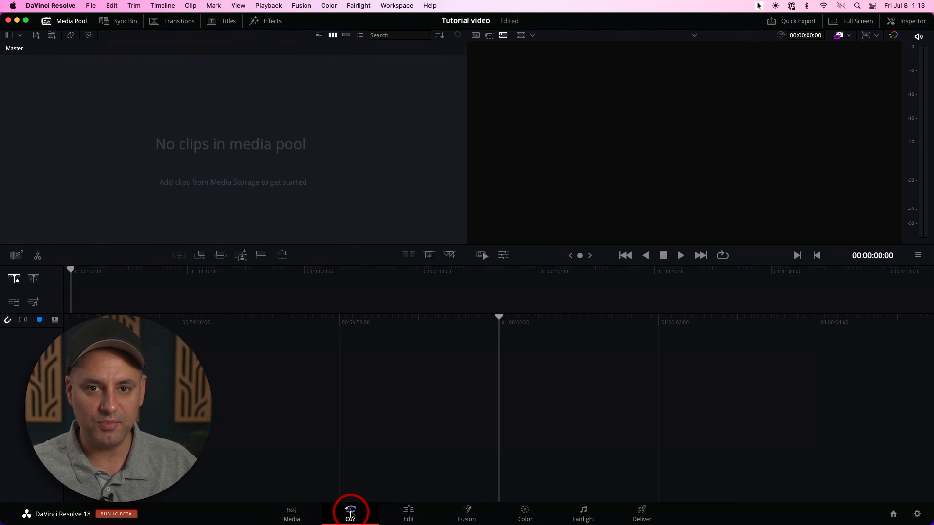
left_click(402, 513)
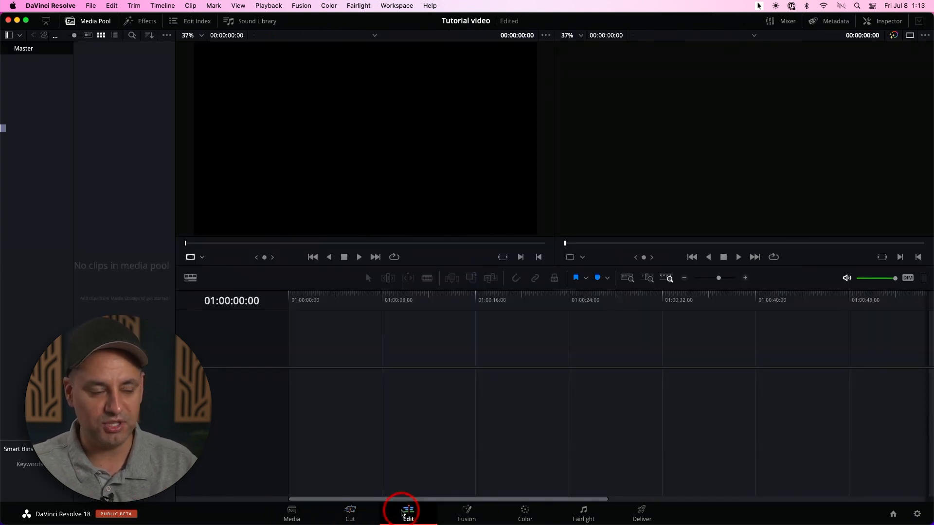
left_click(468, 511)
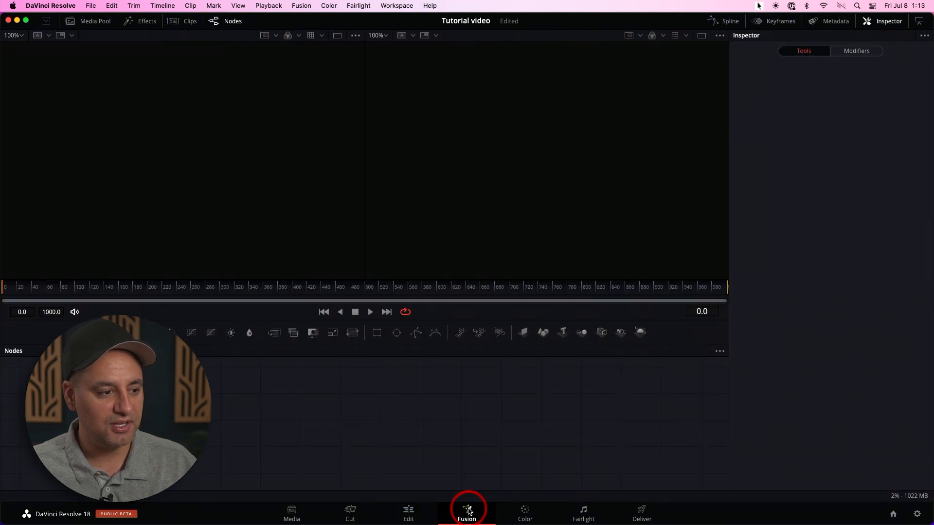
left_click(521, 511)
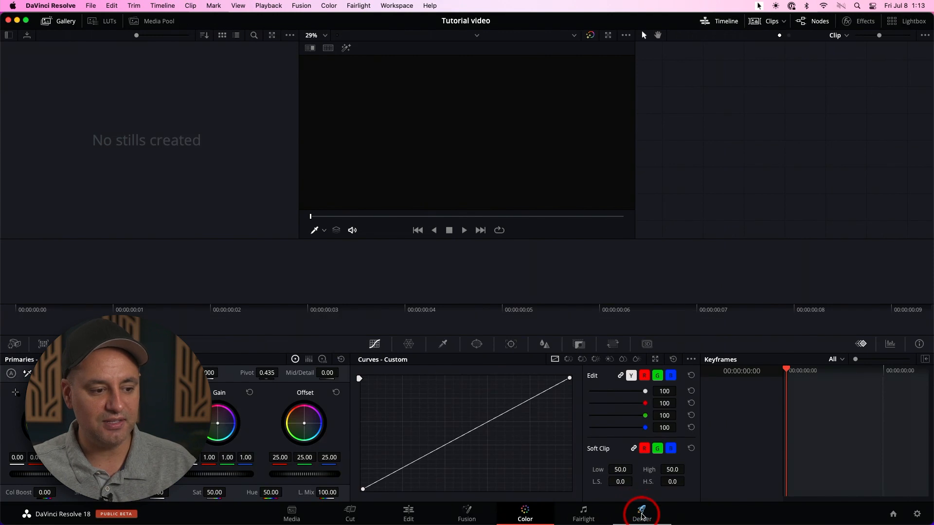
left_click(642, 514)
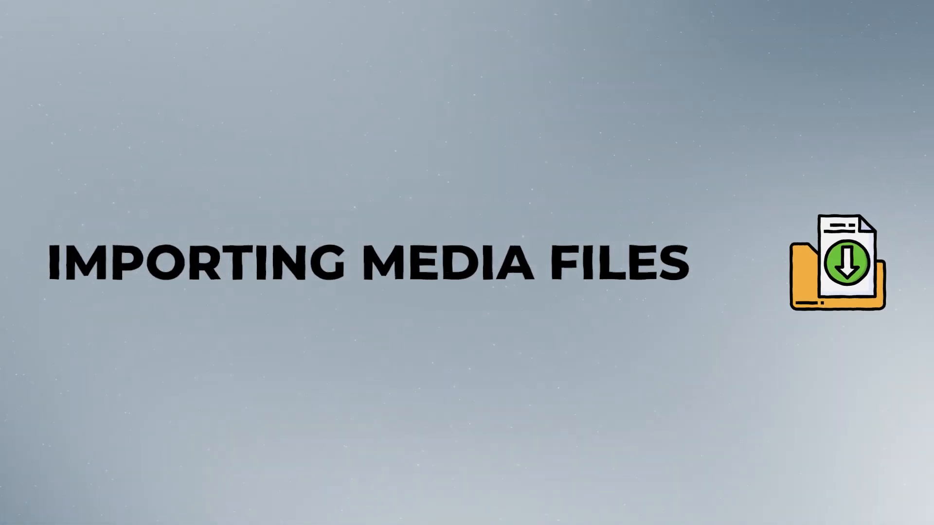
Import the four beach clips from the Downloads folder into the Cut page's media pool, changing the project frame rate to match them
left_click(344, 497)
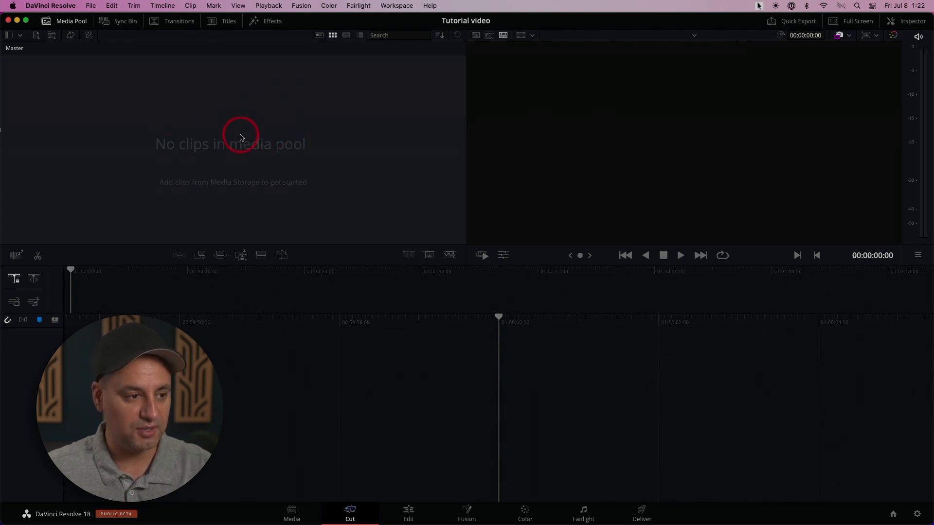
key("super+Tab")
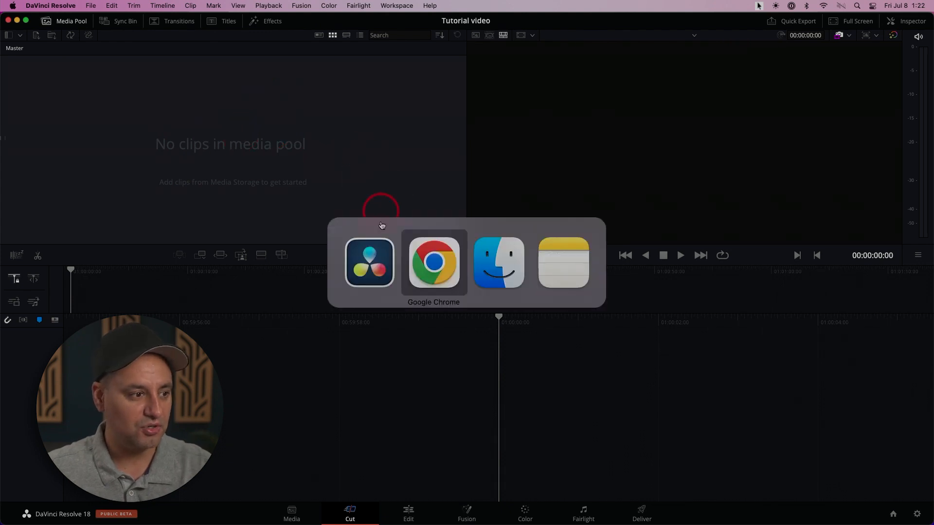
left_click(500, 265)
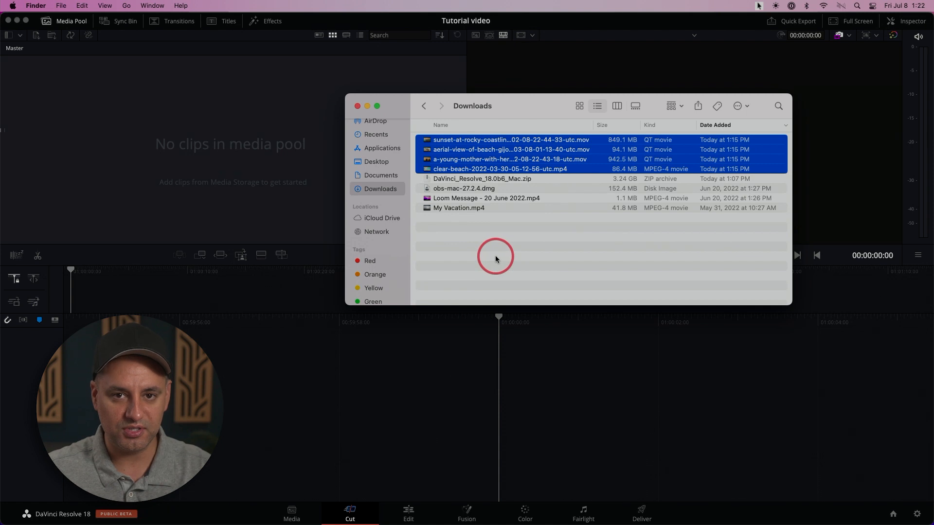
left_click(456, 170)
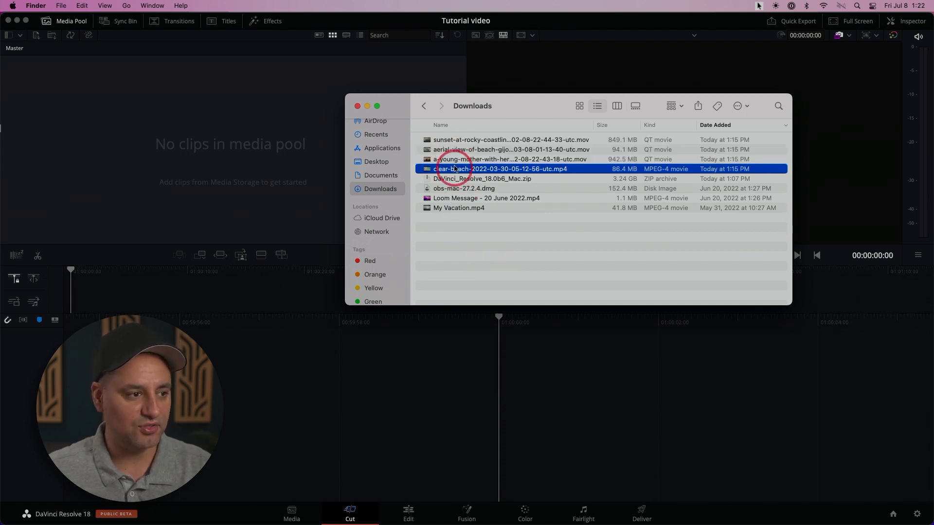
left_click(455, 141)
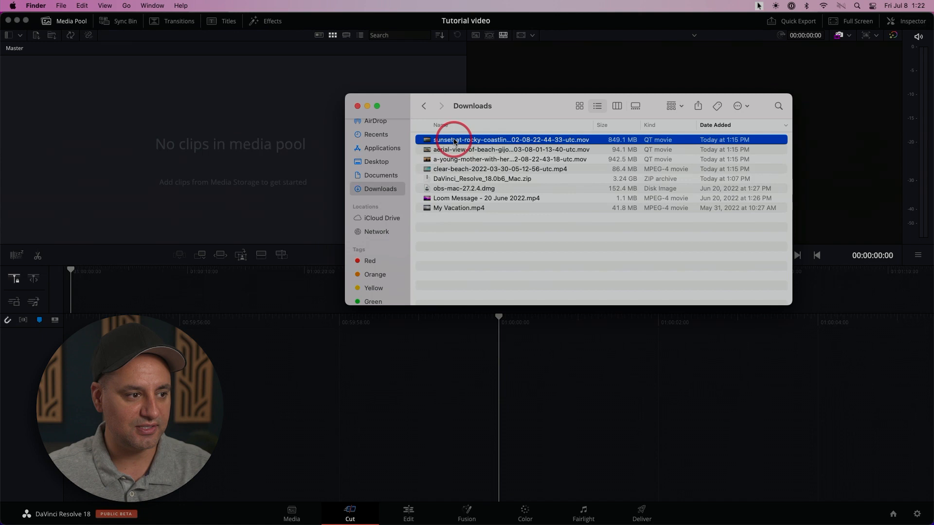
left_click(457, 170, "shift")
left_click_drag(457, 162, 239, 119)
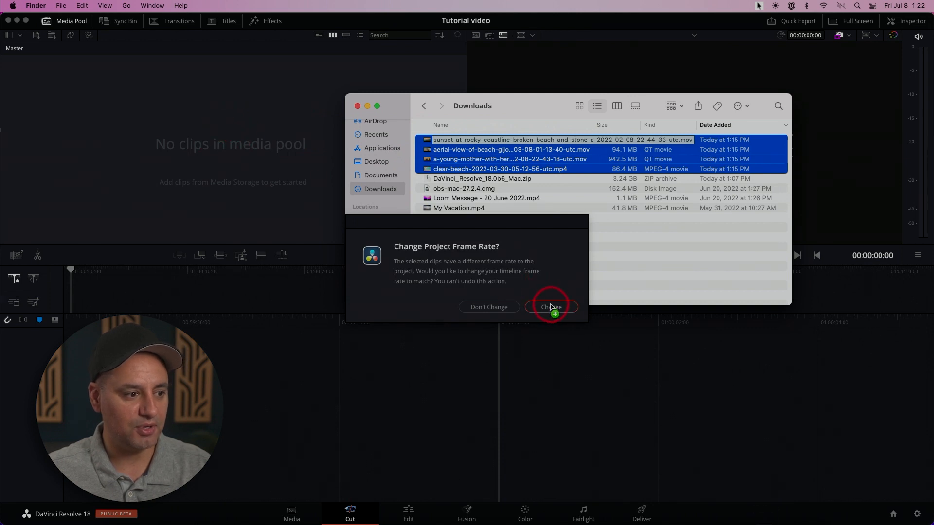
left_click(551, 306)
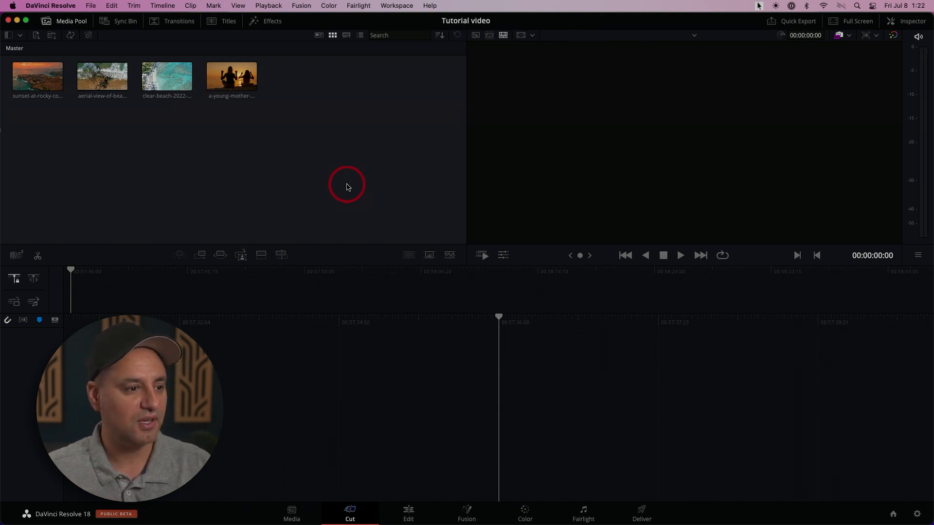
Switch to Chrome and browse Envato Elements, clearing the "beach" stock video search and looking over the music and photo categories
left_click(233, 80)
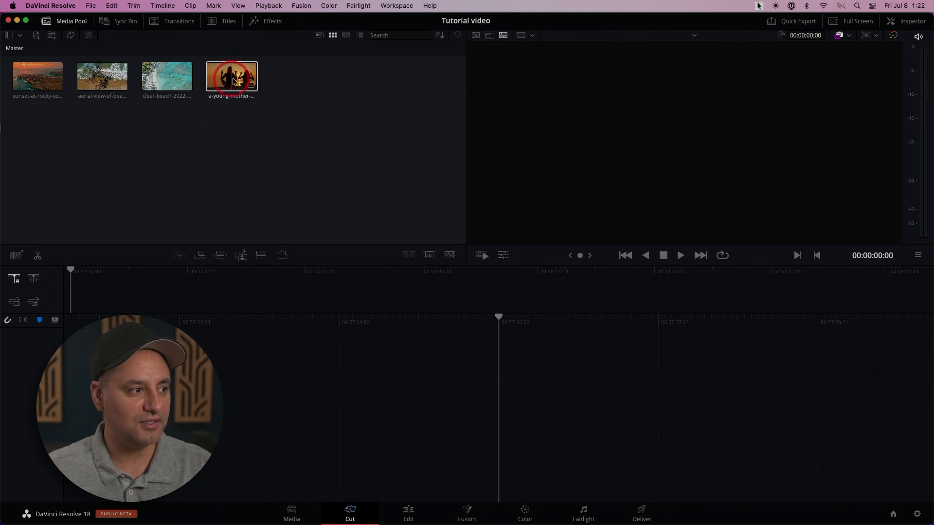
key("super+Tab")
key("super+Tab")
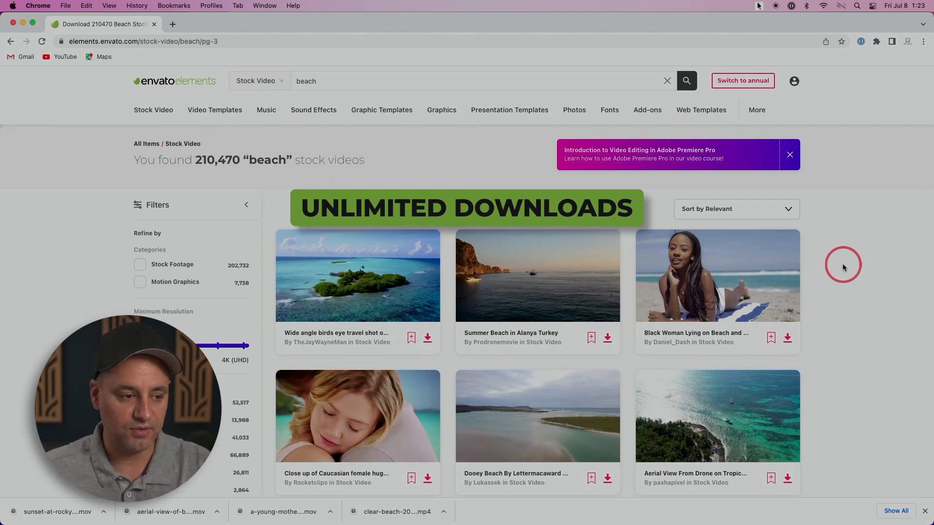
mouse_move(469, 287)
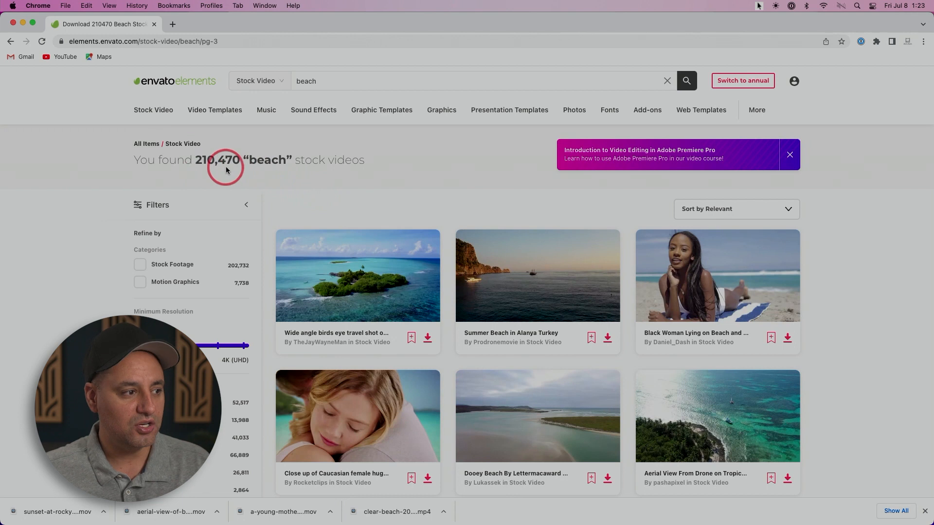
left_click(308, 81)
key("BackSpace")
key("Return")
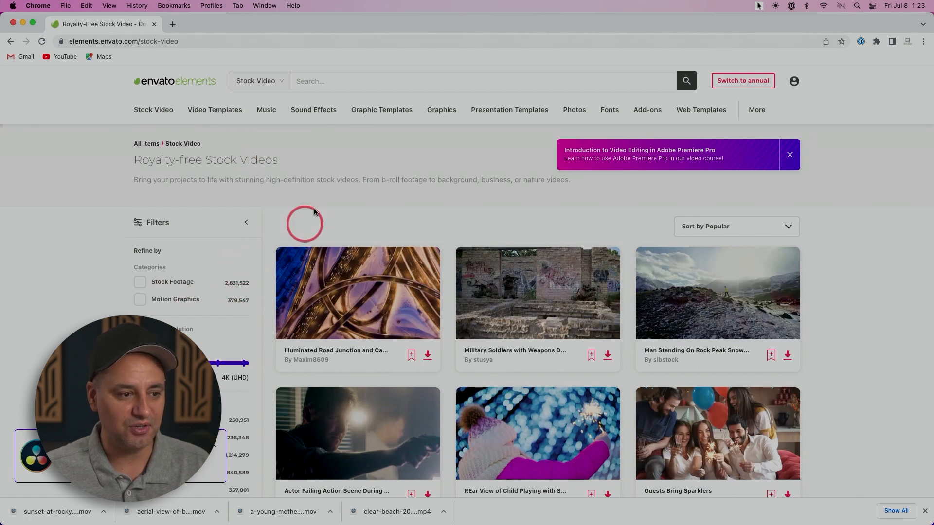
mouse_move(262, 113)
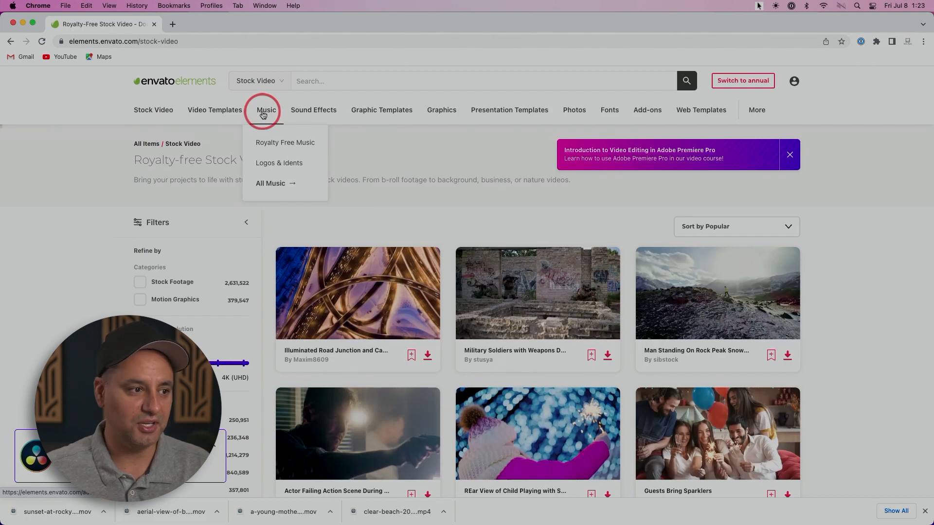
left_click(574, 112)
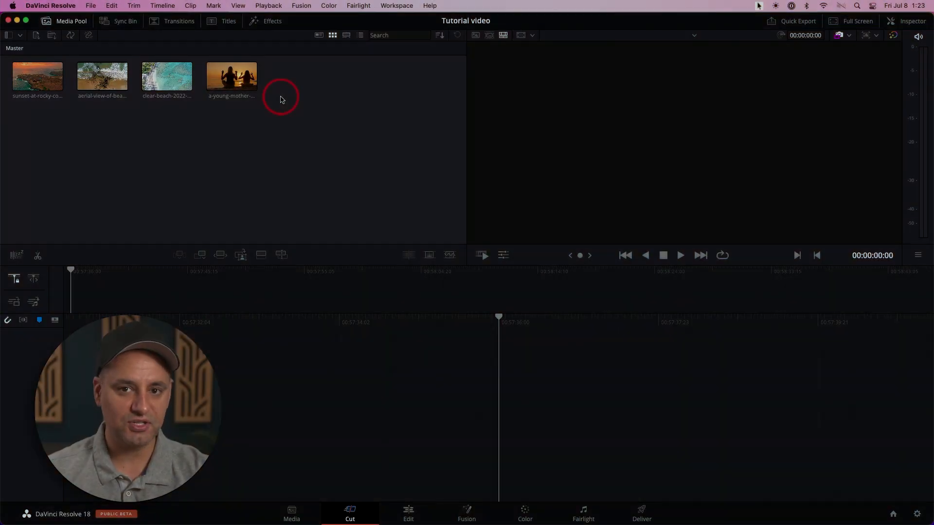
Look over the imported mother-and-daughter, clear-beach and sunset clips in the media pool
left_click(234, 86)
left_click(167, 84)
left_click(61, 85)
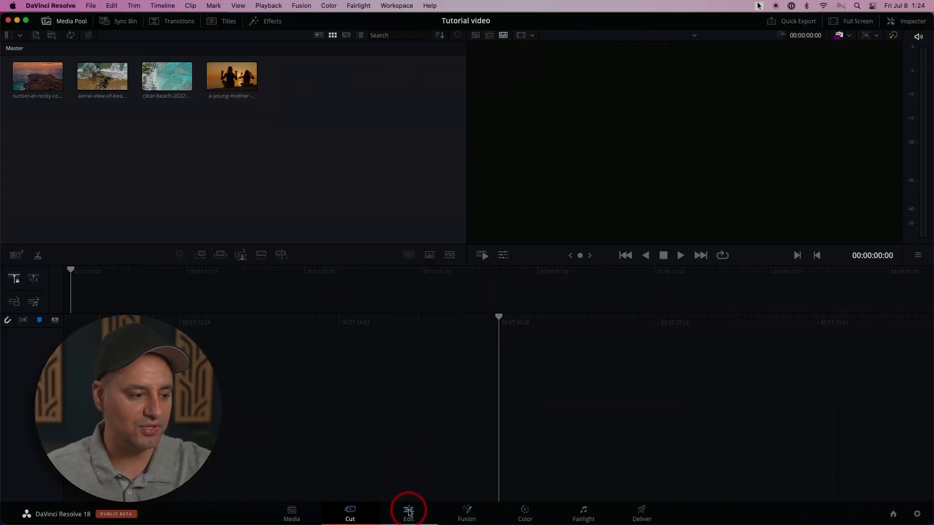
Load the young-mother sunset clip into the Edit page's source viewer and play part of it
left_click(408, 511)
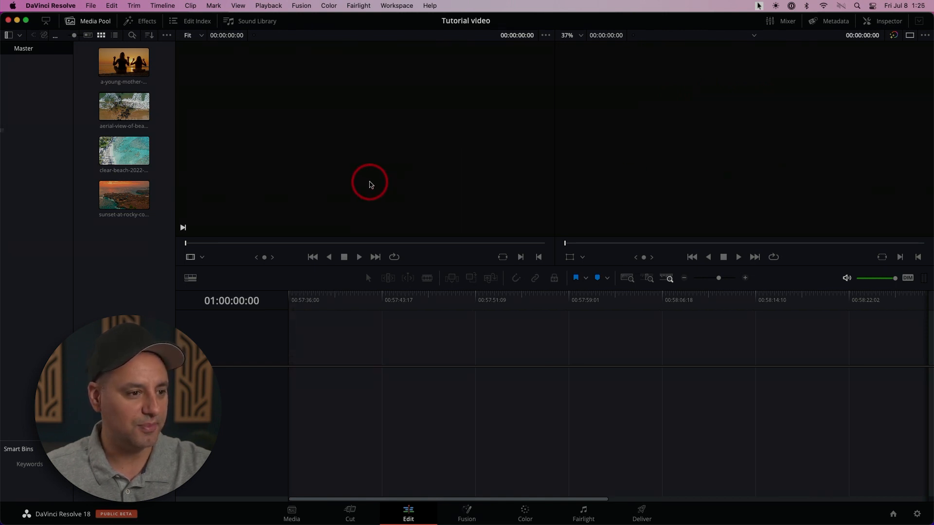
left_click(119, 71)
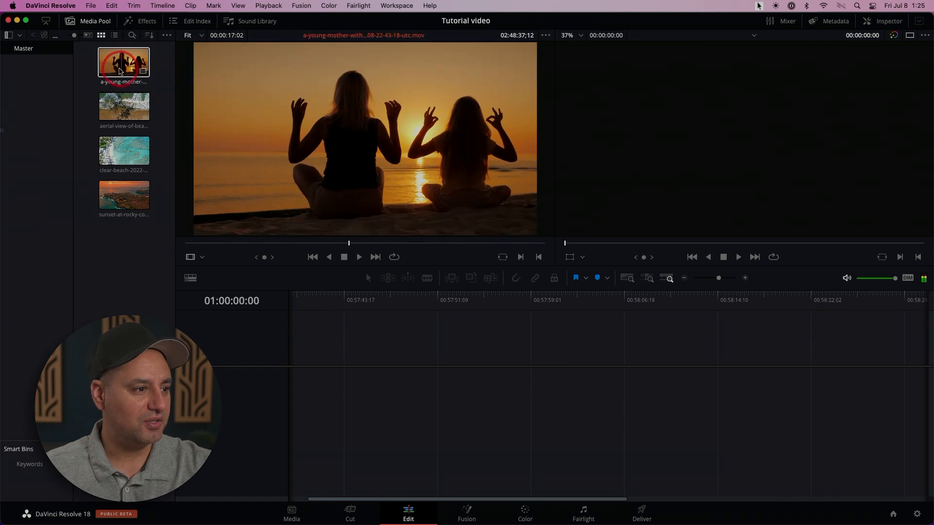
double_click(123, 68)
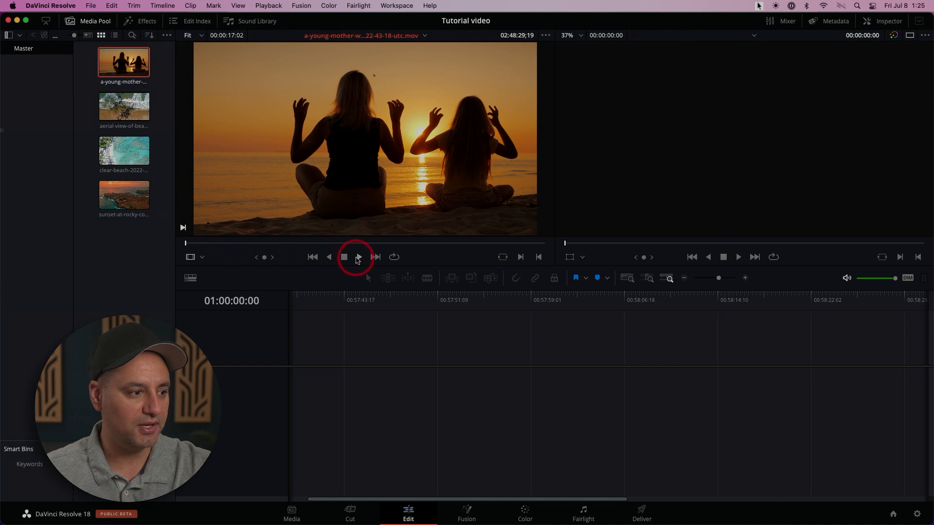
left_click(359, 257)
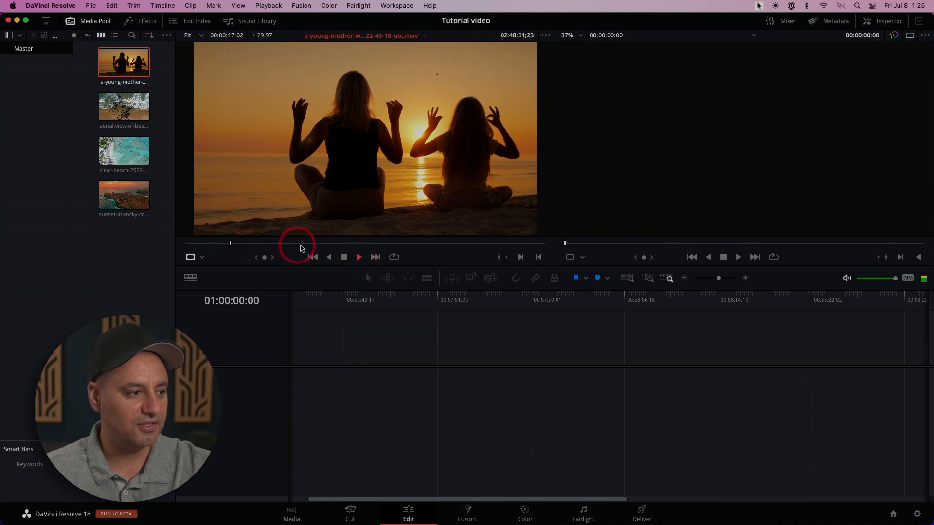
left_click(345, 263)
Mark an in point at 02:48:33;26 and an out point at 02:48:41;23 on the young-mother clip
left_click_drag(302, 243, 275, 246)
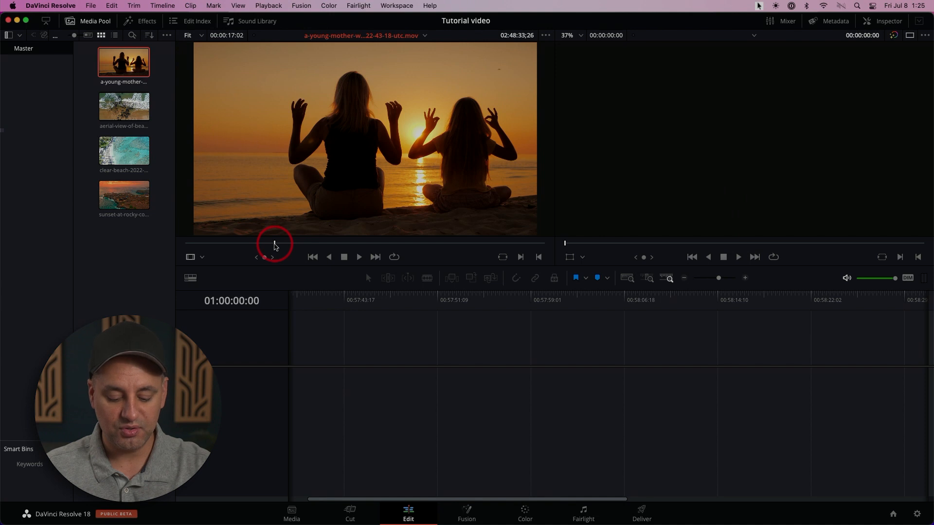
key("i")
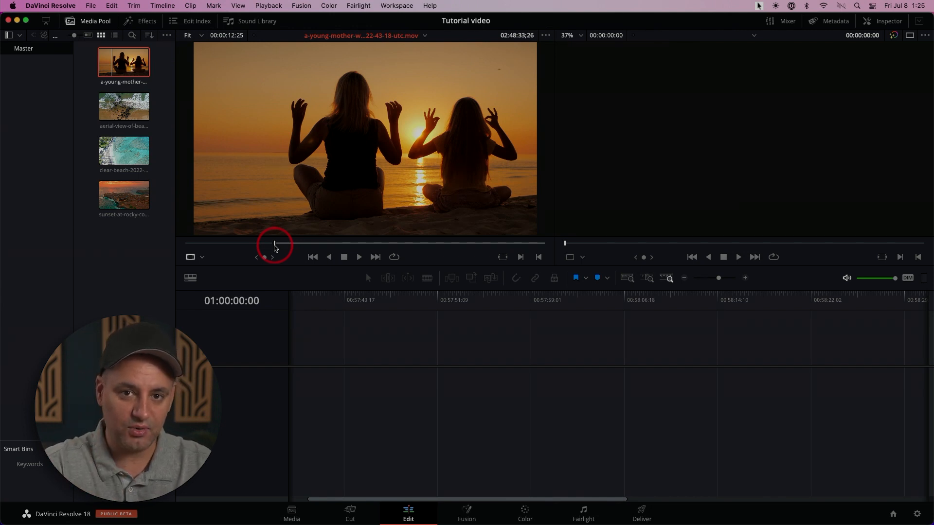
left_click_drag(275, 247, 441, 244)
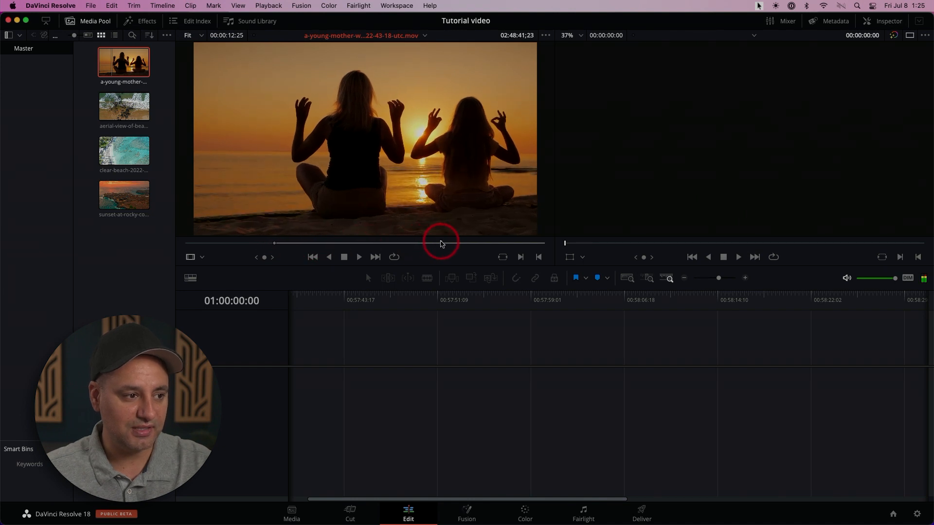
key("o")
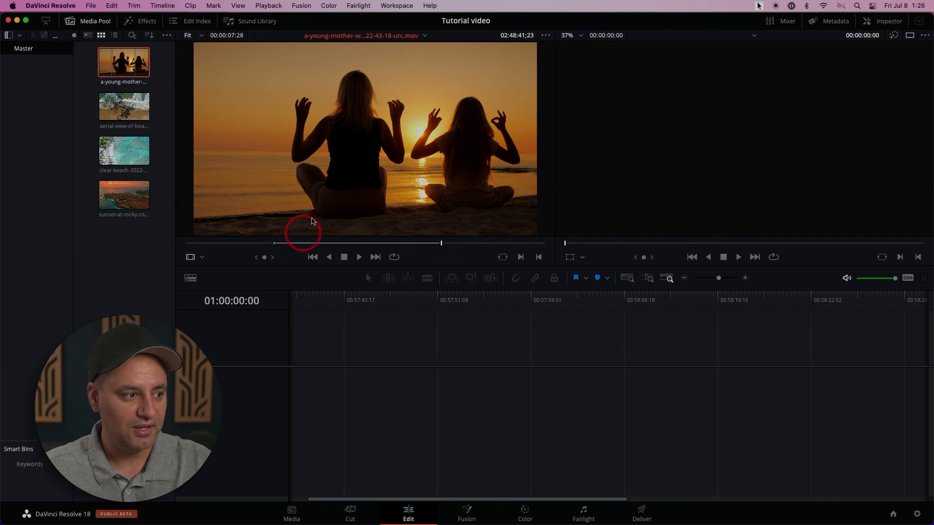
Place the marked section of the young-mother clip at the start of the timeline and return the playhead to 01:00:00:00
left_click_drag(323, 170, 287, 390)
left_click(303, 298)
left_click_drag(306, 301, 276, 305)
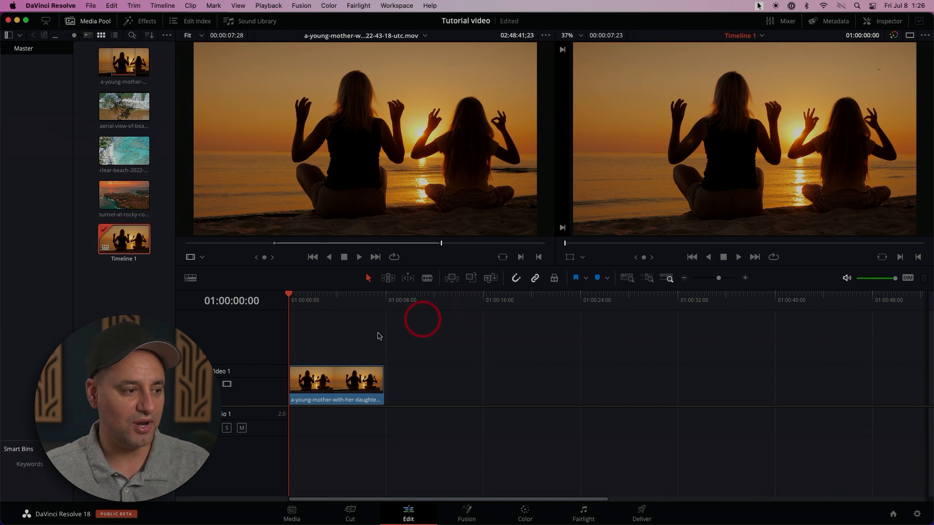
left_click_drag(305, 295, 255, 302)
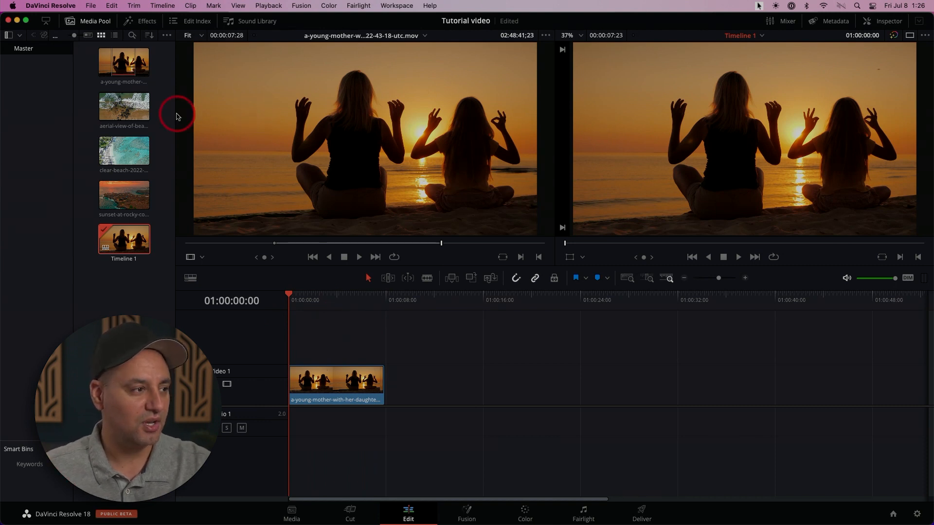
Load the aerial beach clip into the source viewer and mark an in point at 00:00:03:19 and an out point at 00:00:08:20
left_click(122, 111)
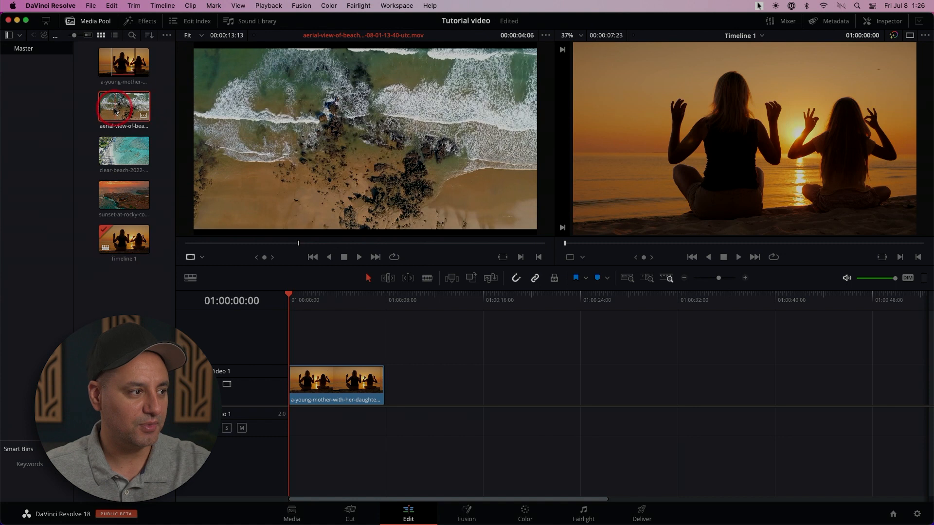
left_click(313, 154)
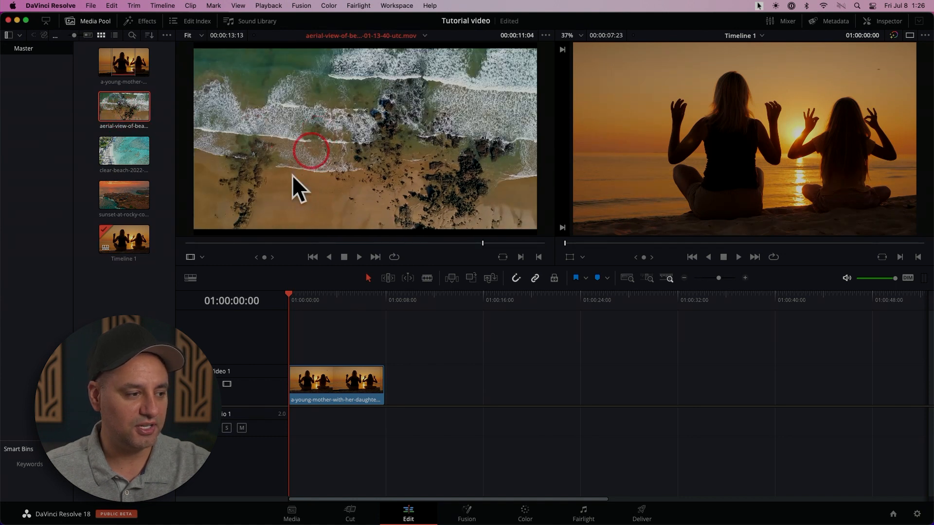
left_click_drag(209, 243, 287, 248)
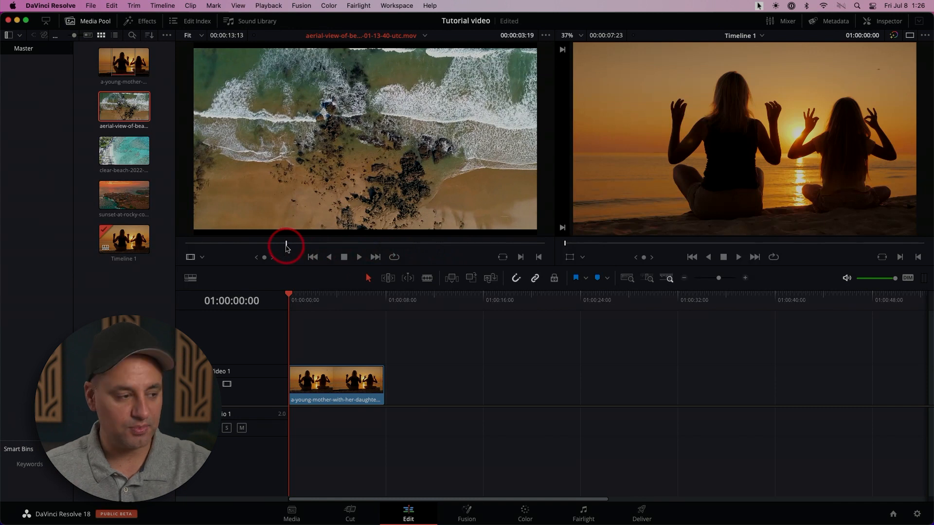
key("i")
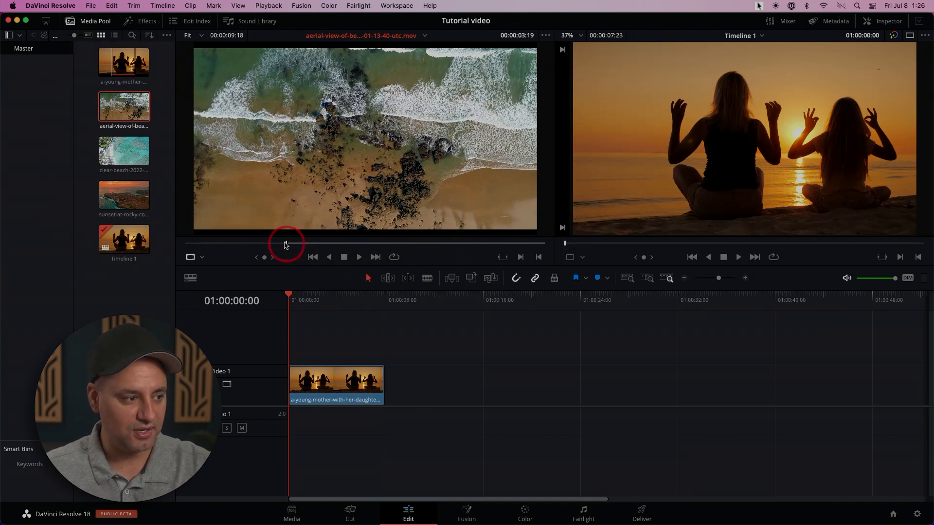
left_click_drag(293, 244, 421, 244)
Place the marked aerial beach section directly after the young-mother clip on Video 1 and play the timeline across the cut
left_click_drag(392, 179, 390, 396)
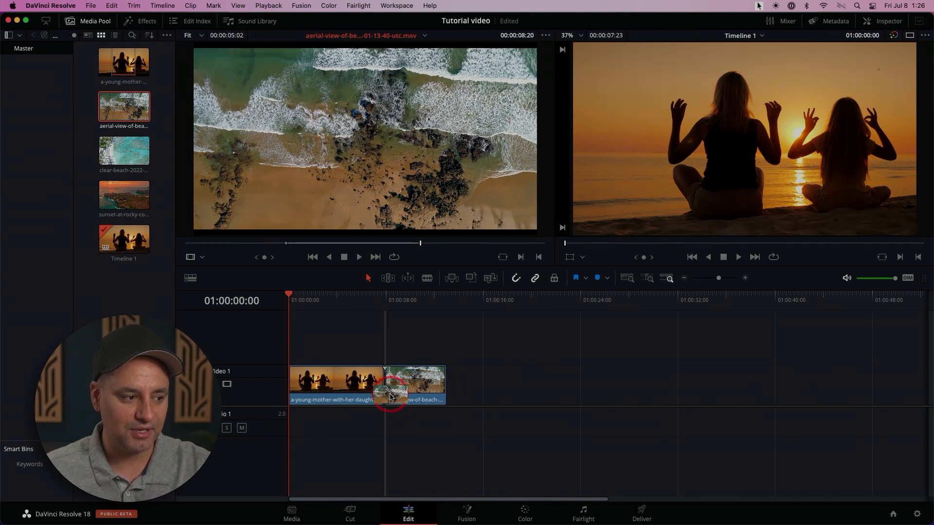
left_click_drag(390, 396, 391, 395)
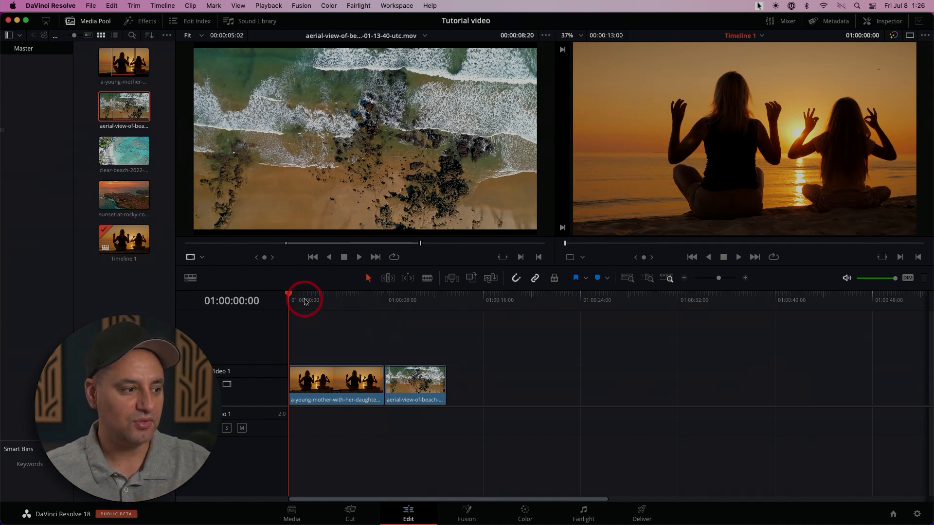
left_click_drag(291, 295, 357, 302)
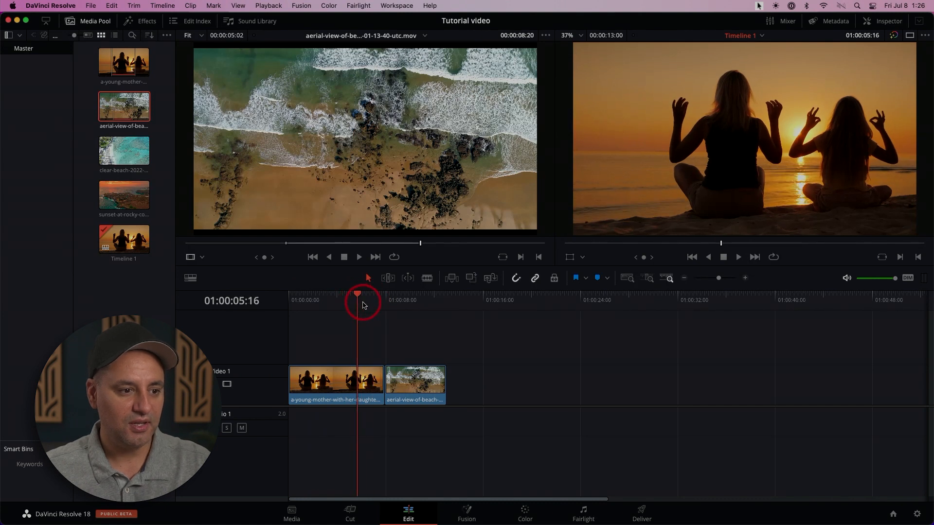
key("space")
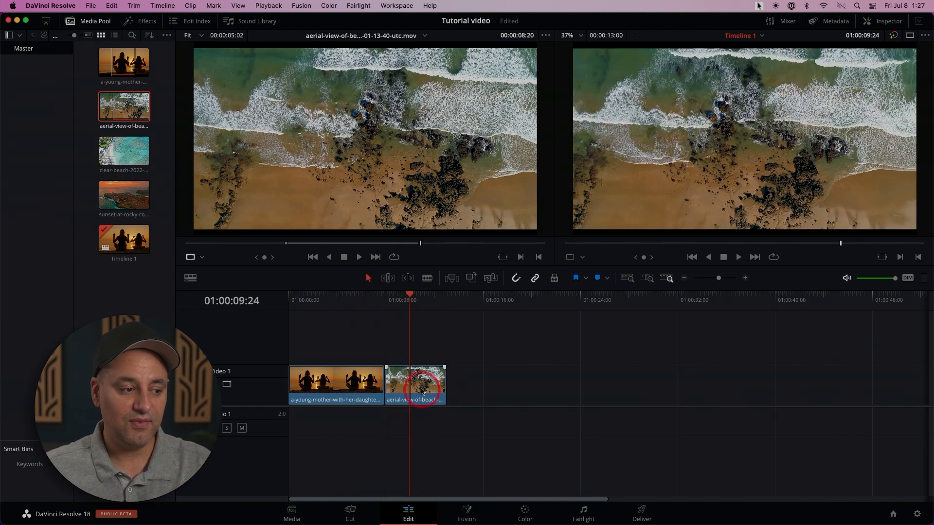
Shift the aerial clip later on the timeline to leave a gap after the young-mother clip, and play across the gap
mouse_move(435, 398)
left_mouse_down()
mouse_move(460, 398)
mouse_move(396, 391)
mouse_move(423, 389)
left_mouse_up()
left_click(369, 300)
key("space")
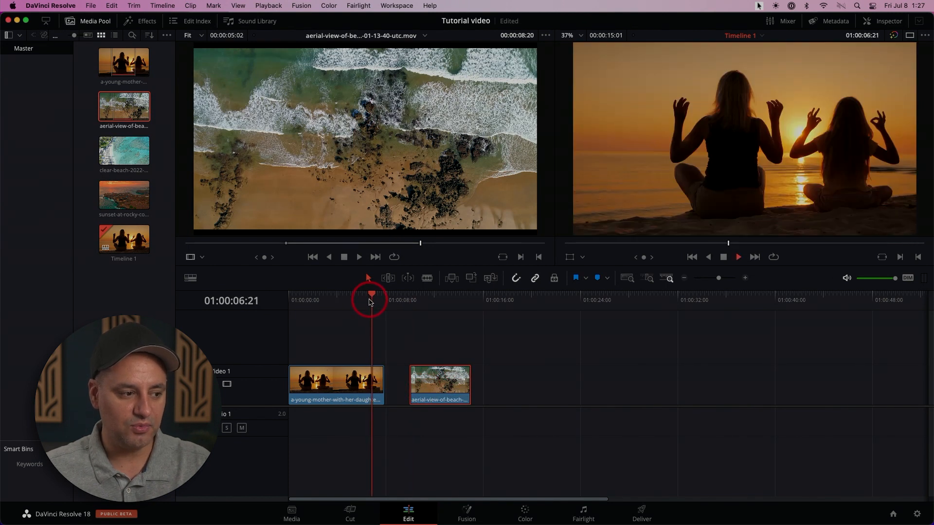
key("space")
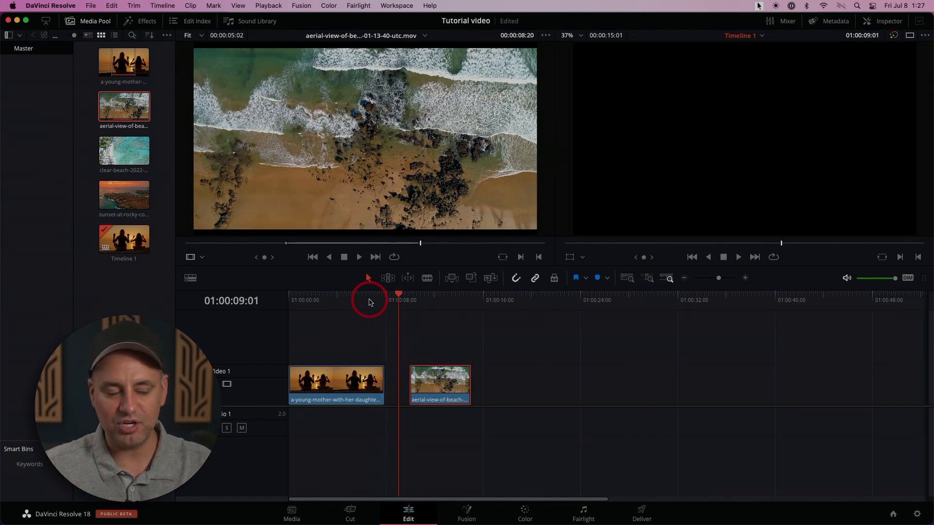
Snap the aerial clip back against the end of the young-mother clip and toggle timeline snapping
left_click_drag(432, 394, 411, 394)
left_click_drag(400, 296, 362, 298)
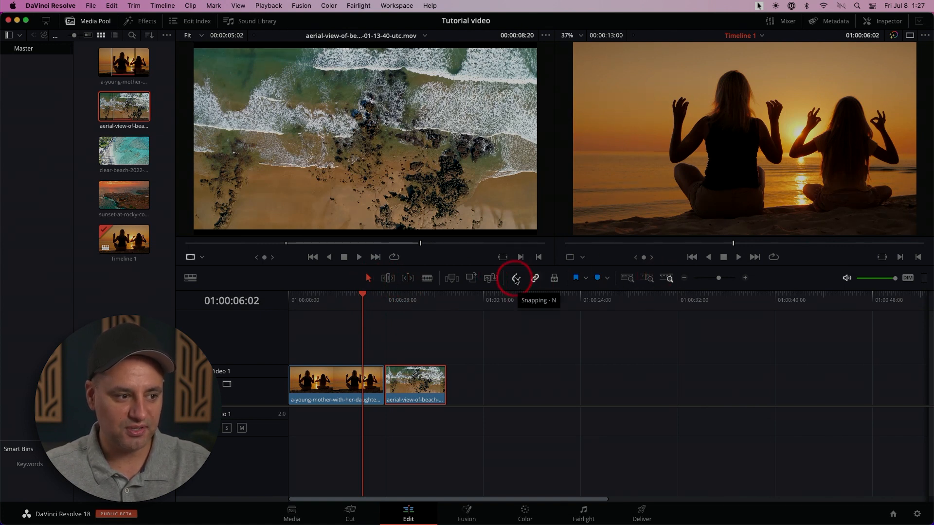
left_click(517, 281)
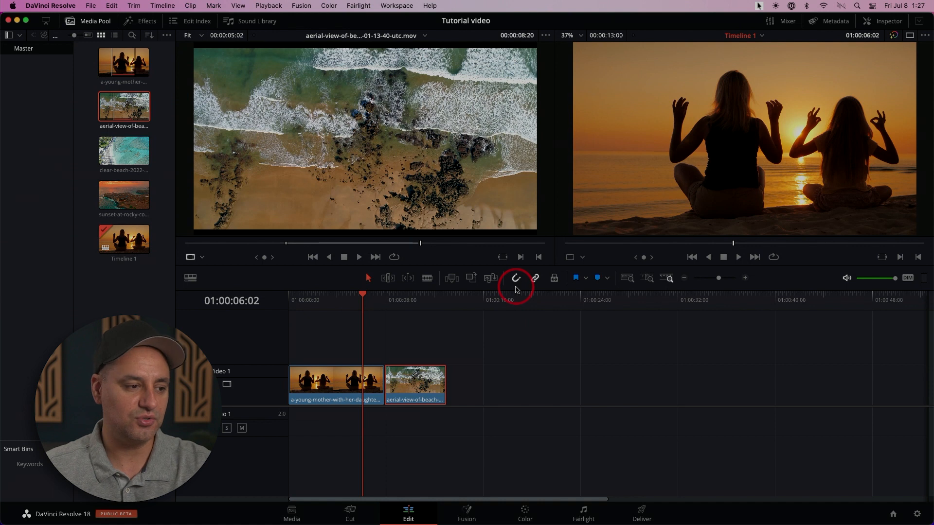
Mark a section of the clear-beach clip with its out point at 01:00:08:46 and place it directly after the aerial clip
left_click(127, 161)
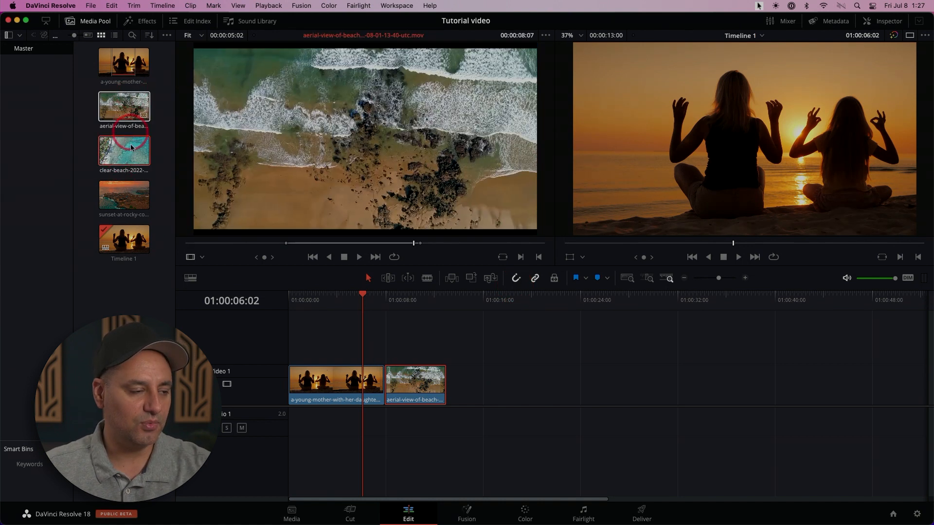
mouse_move(266, 169)
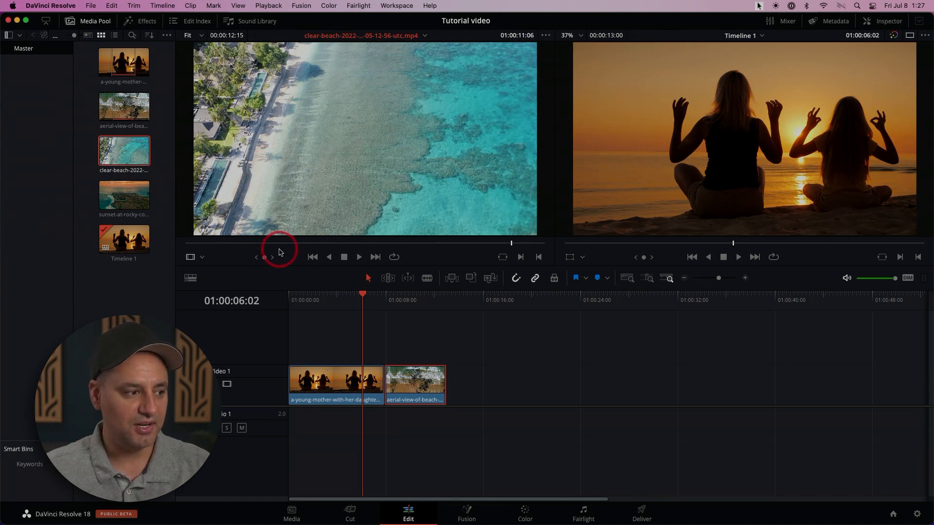
left_click_drag(283, 246, 443, 243)
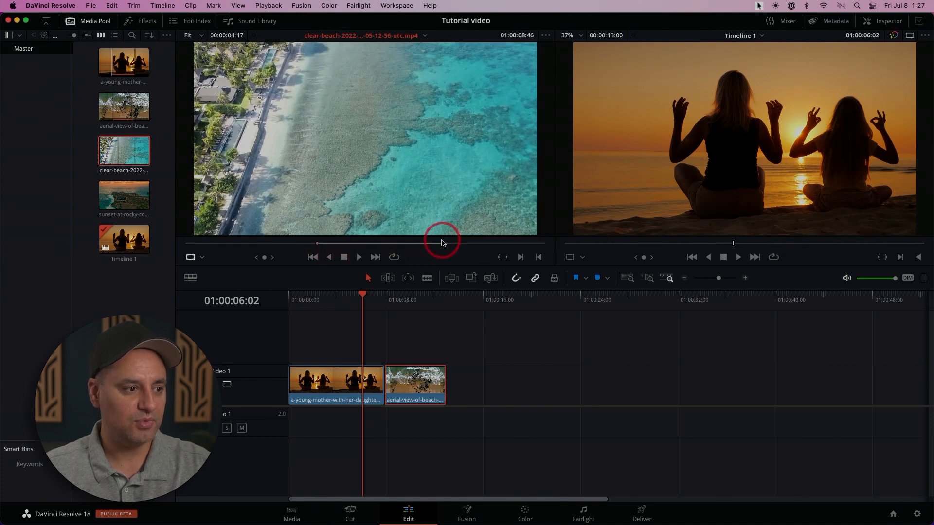
left_click_drag(417, 186, 447, 383)
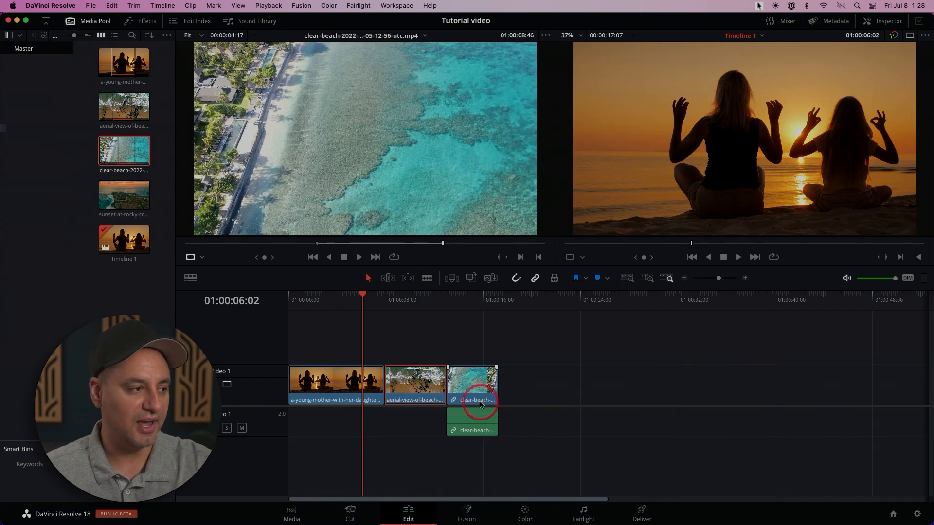
Try to delete the audio part of the linked clear-beach clip on the timeline
left_click(482, 344)
left_click(474, 423)
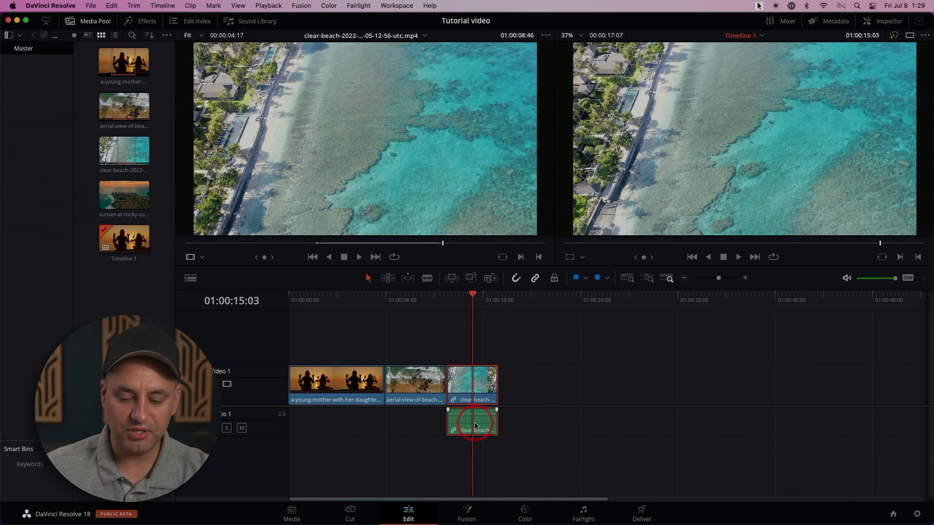
key("Delete")
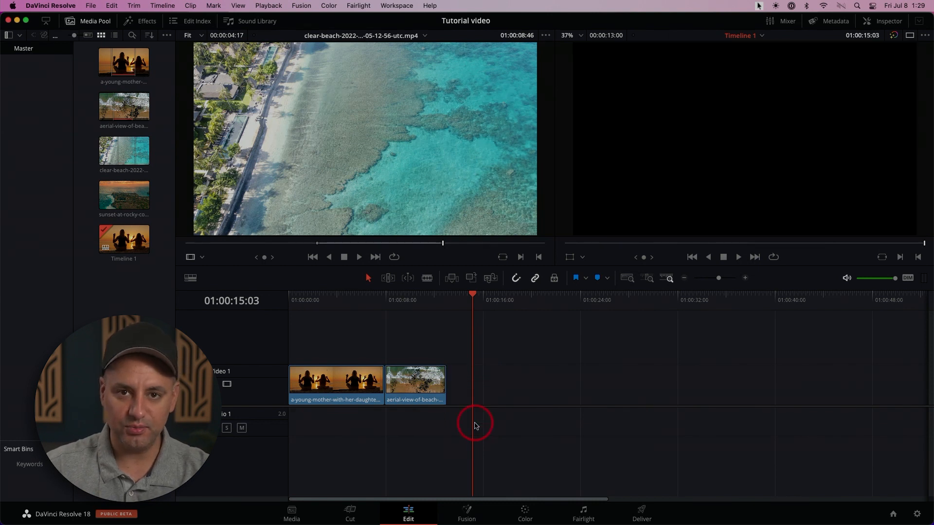
Undo the deletion of the clear-beach clip
scroll(490, 412, "right", 1)
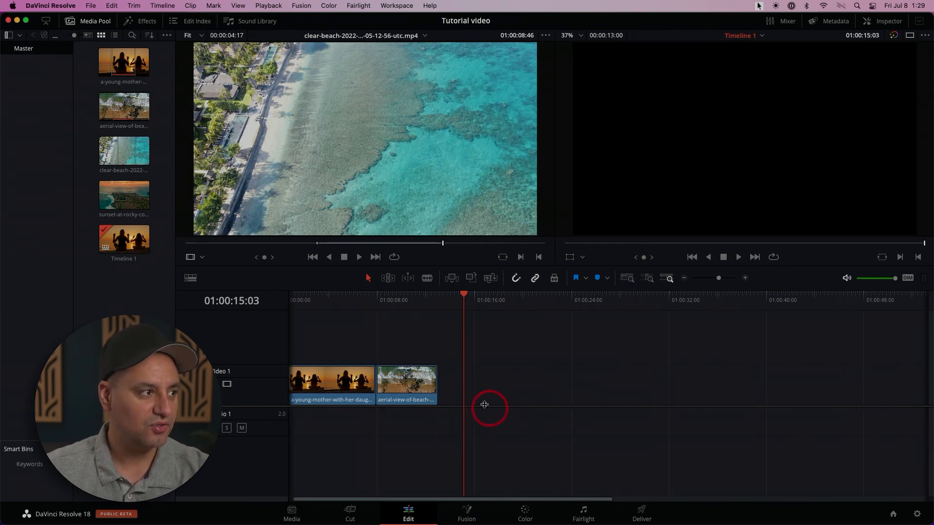
left_click(113, 5)
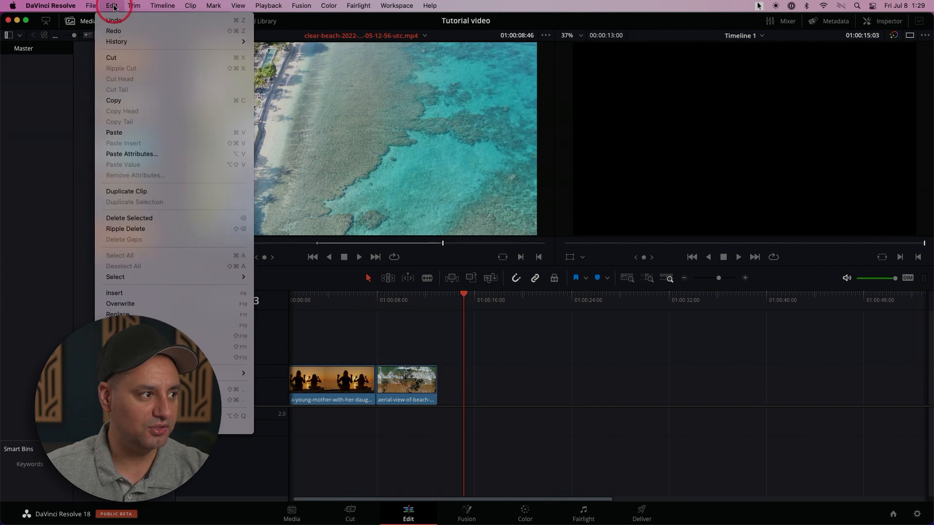
left_click(115, 20)
left_click(523, 390)
Unlink the clear-beach clip's video and audio on the timeline
left_click(474, 386)
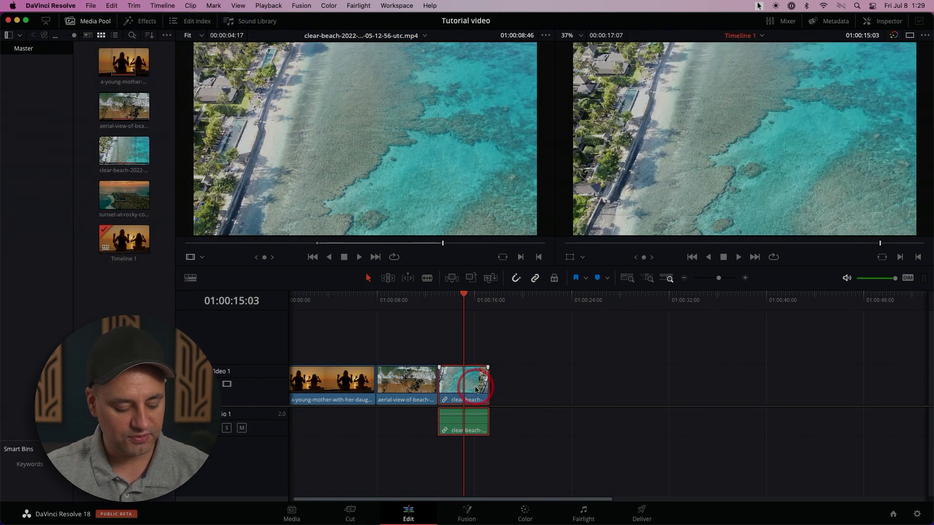
right_click(469, 382)
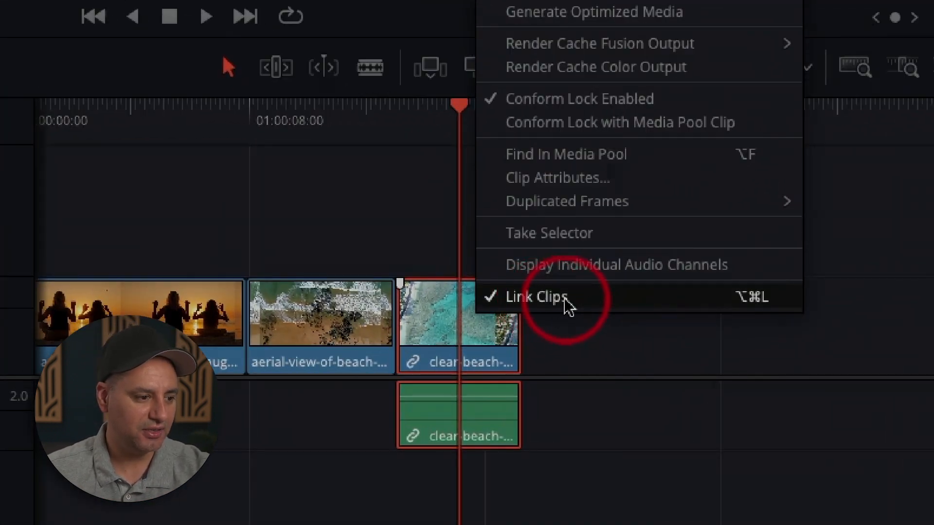
left_click(562, 302)
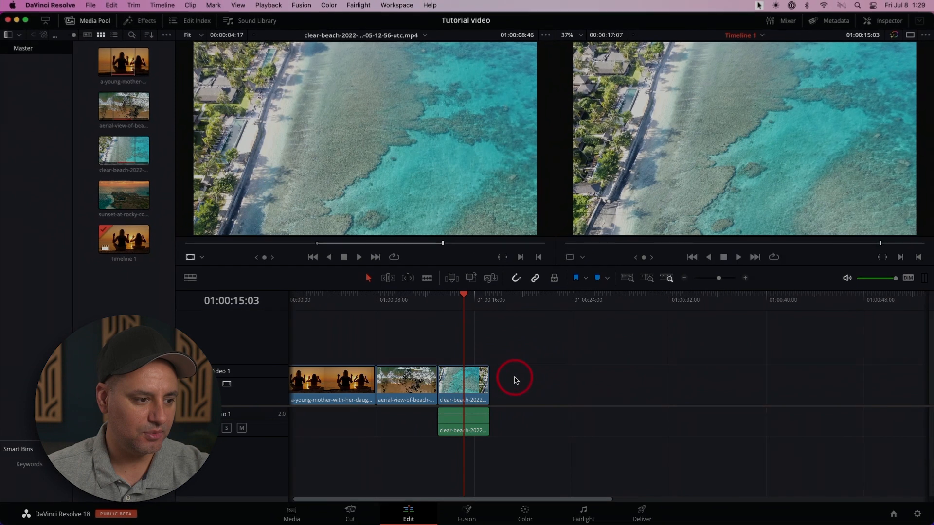
Delete only the clear-beach clip's audio from the Audio 1 track
scroll(464, 423, "right", 2)
left_click(464, 423)
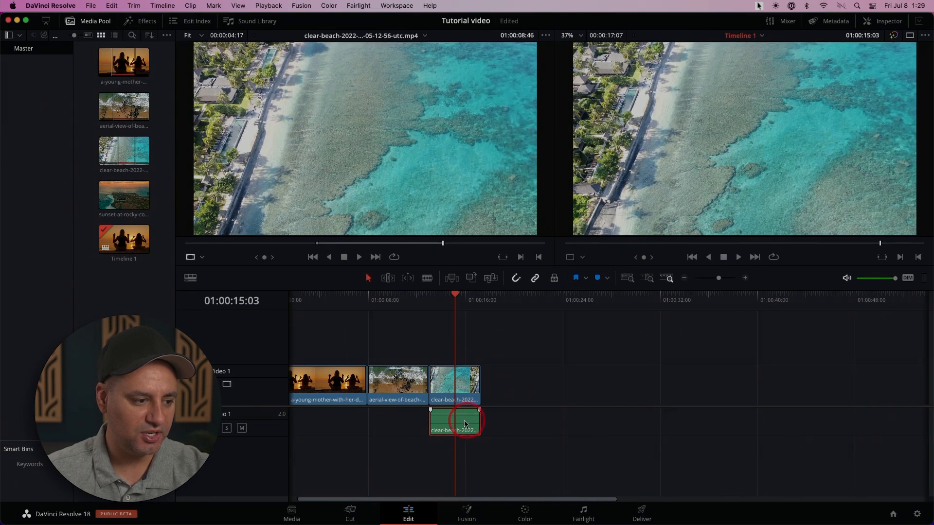
scroll(464, 423, "left", 2)
key("Delete")
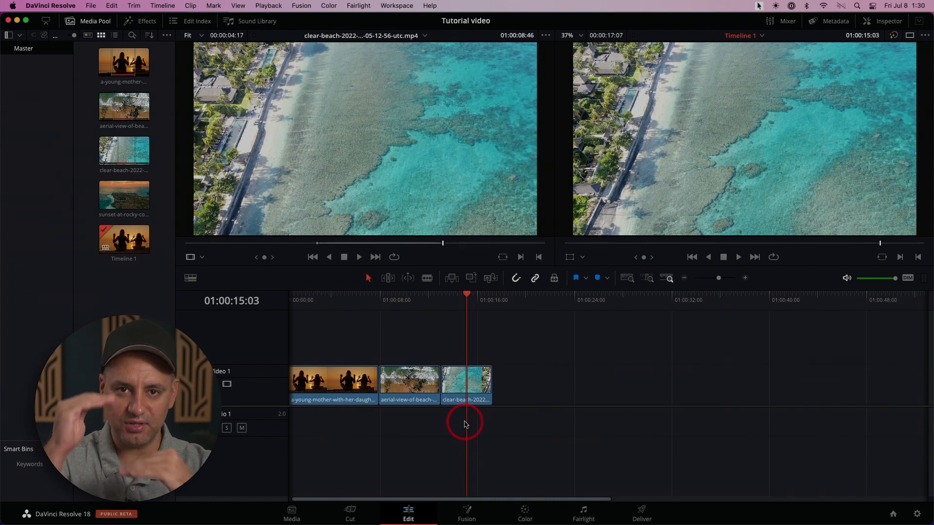
scroll(466, 424, "left", 1)
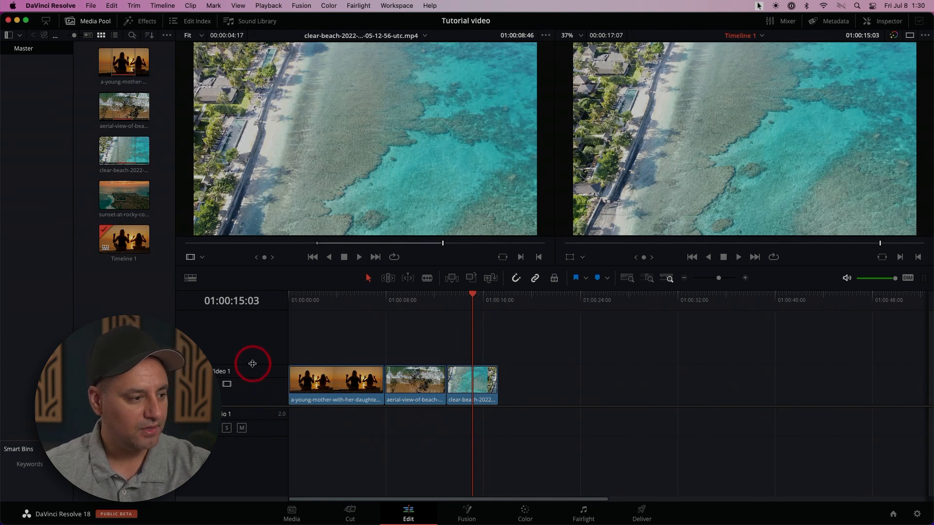
scroll(240, 374, "right", 1)
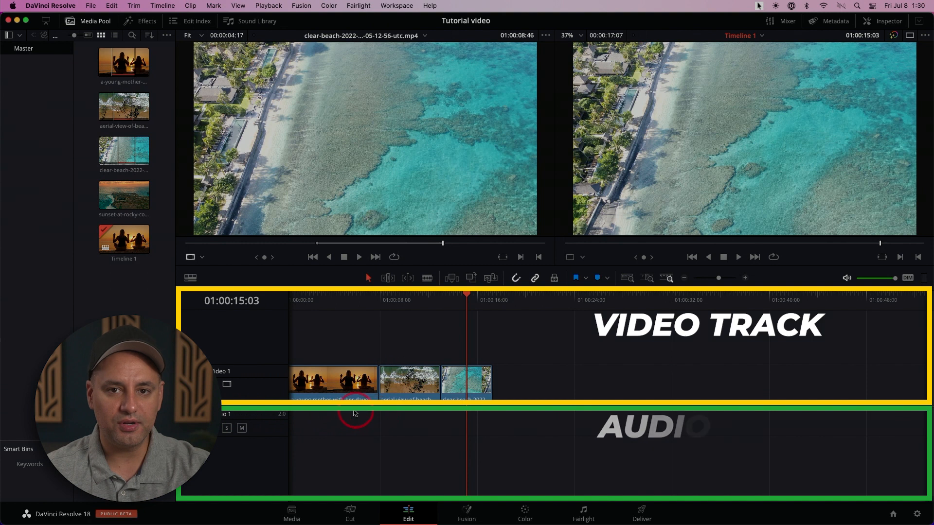
scroll(357, 415, "left", 1)
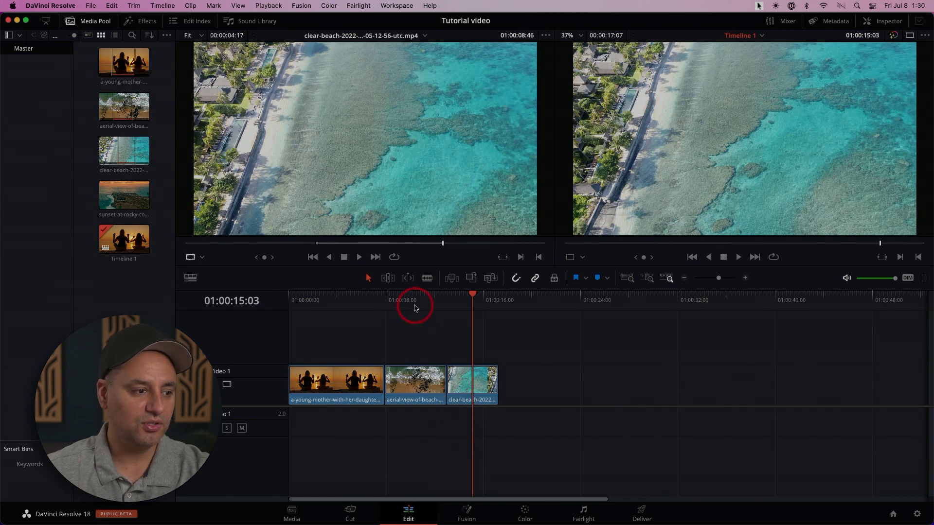
Move the young-mother clip from the start of the timeline to directly after the clear-beach clip
mouse_move(338, 308)
left_mouse_down()
mouse_move(419, 313)
mouse_move(325, 309)
left_mouse_up()
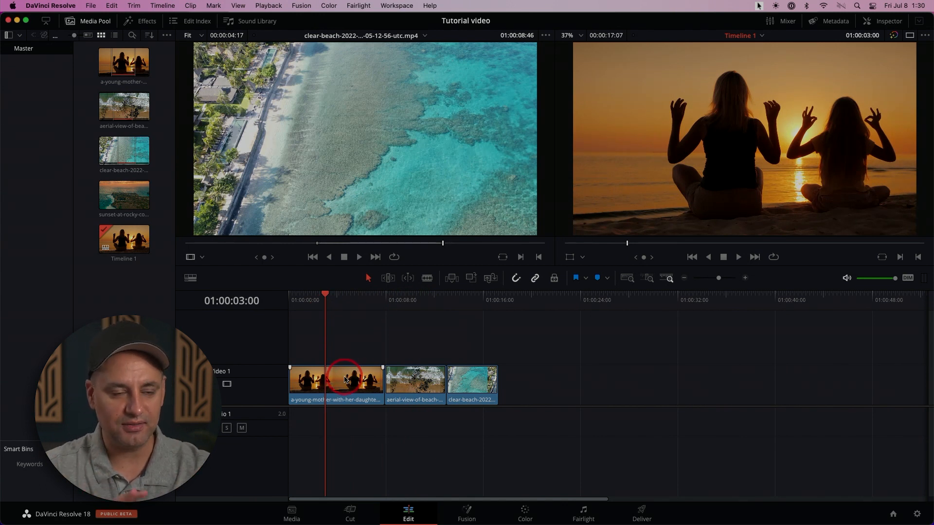
scroll(345, 379, "right", 2)
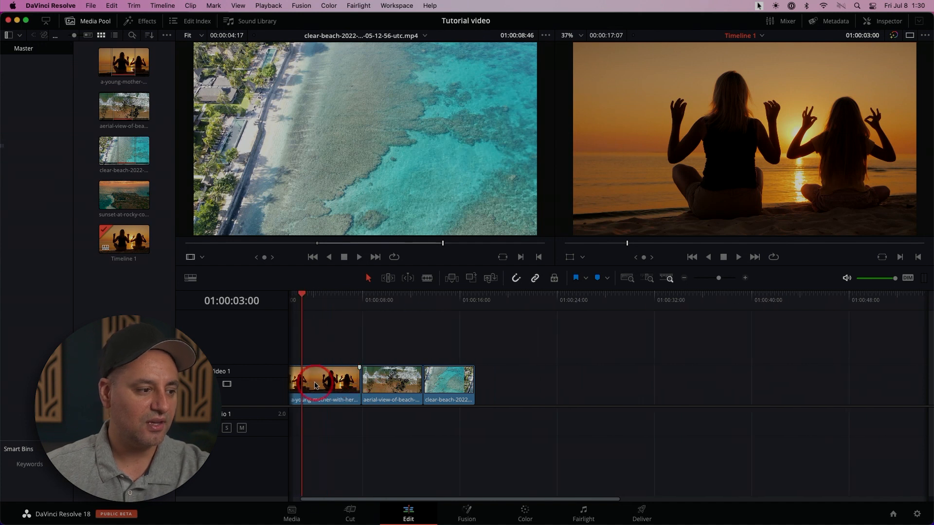
scroll(321, 383, "left", 2)
left_click_drag(329, 385, 535, 387)
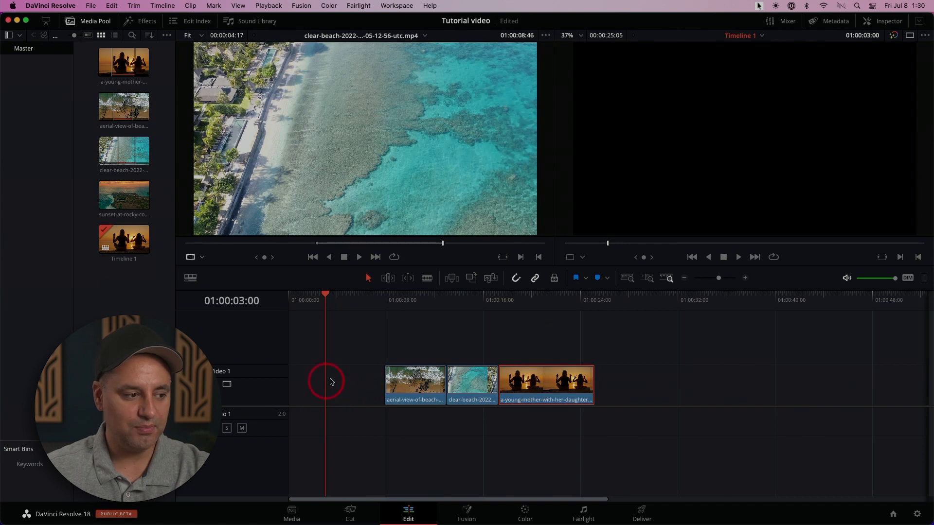
Delete the empty gap at the start of Video 1, play the opening of the sequence, and return the playhead to 01:00:00:00
left_click(346, 390)
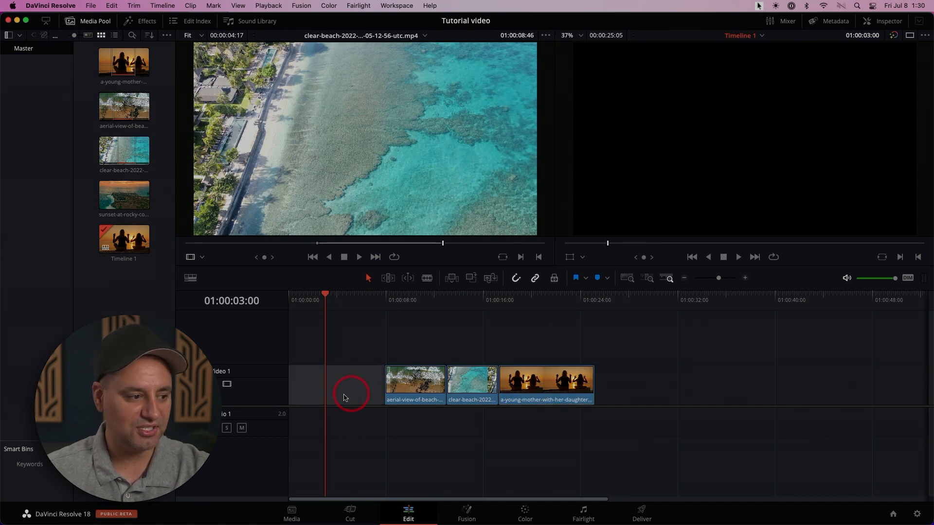
key("BackSpace")
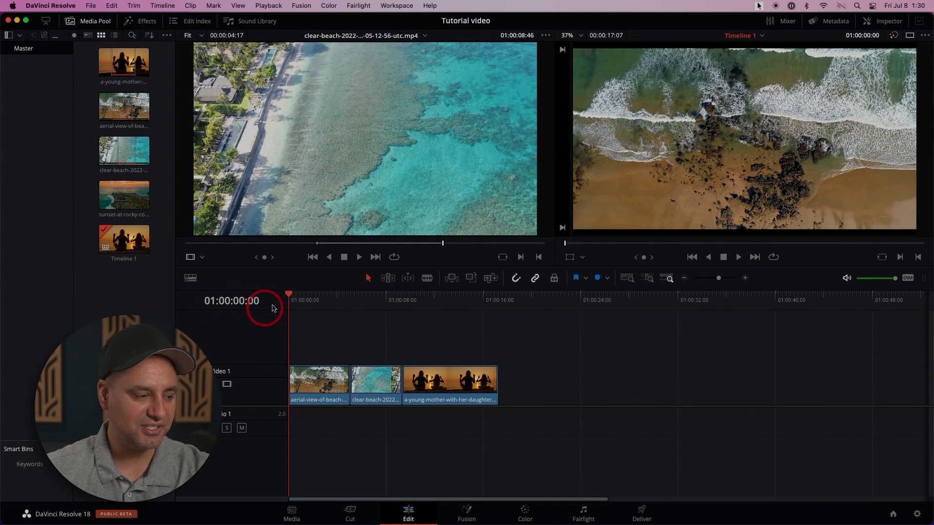
key("space")
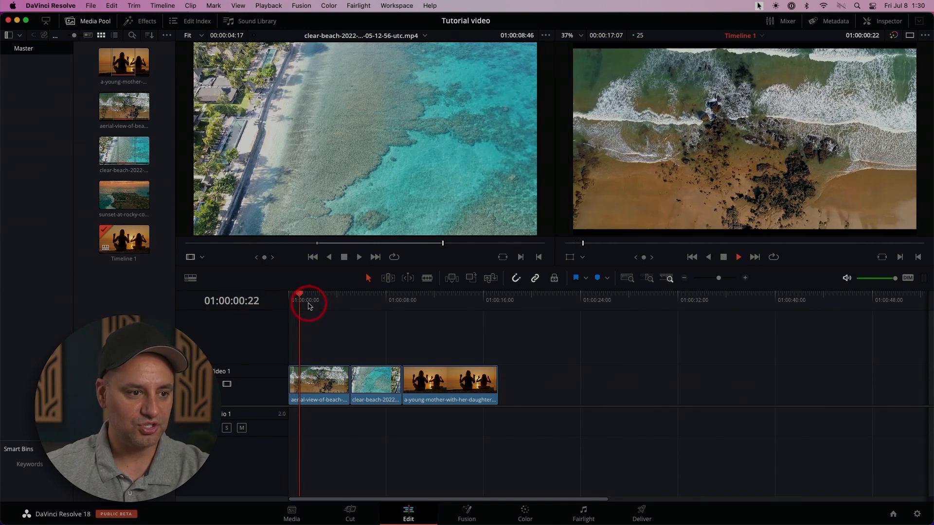
left_click_drag(319, 303, 290, 307)
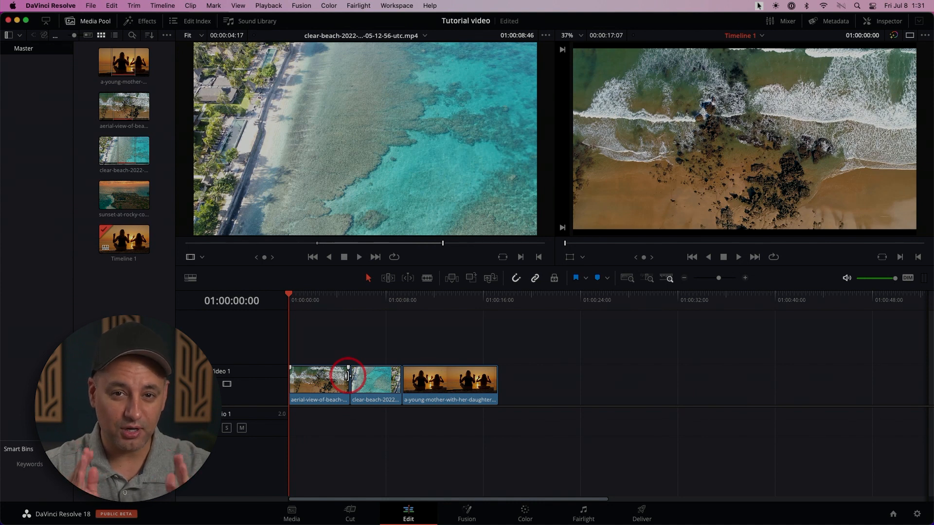
Roll the cut between the aerial-view and clear-beach clips on Video 1 to an earlier point
mouse_move(347, 376)
left_mouse_down()
mouse_move(358, 377)
mouse_move(335, 379)
left_mouse_up()
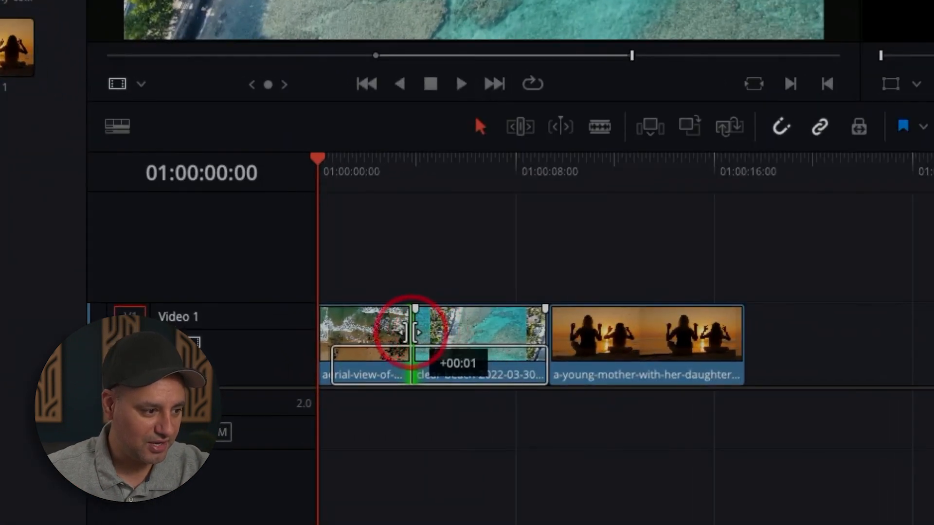
mouse_move(413, 333)
left_mouse_down()
mouse_move(398, 333)
mouse_move(442, 333)
mouse_move(422, 333)
left_mouse_up()
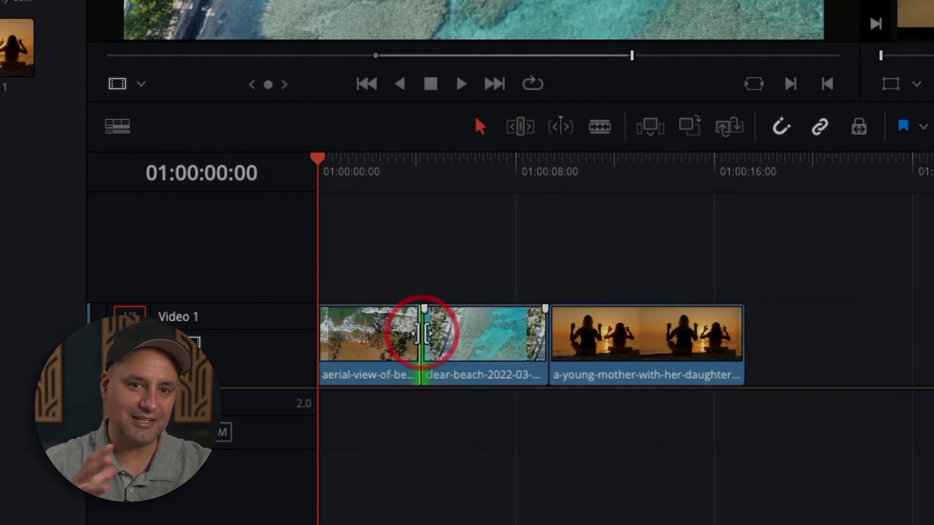
mouse_move(421, 333)
left_mouse_down()
mouse_move(440, 333)
mouse_move(418, 333)
left_mouse_up()
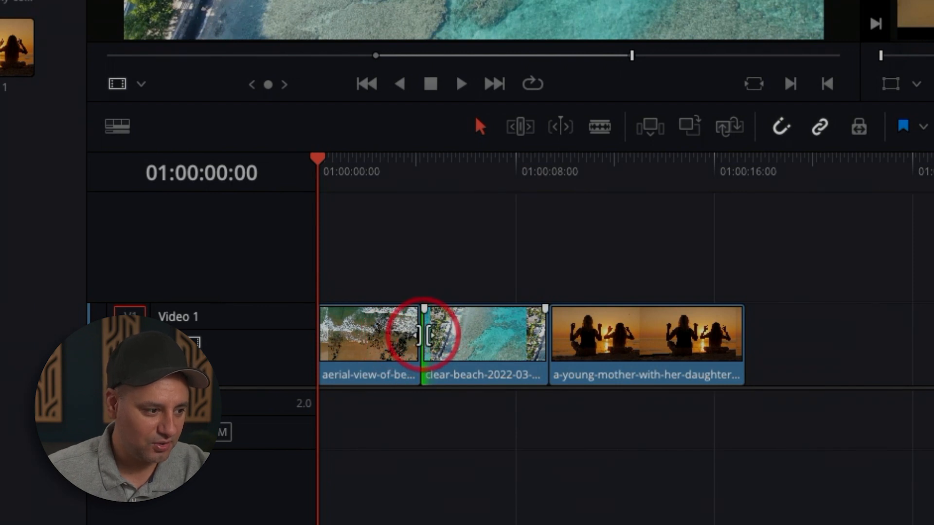
Shorten the clear-beach clip on Video 1 by trimming both its start and its end
left_click_drag(429, 335, 453, 335)
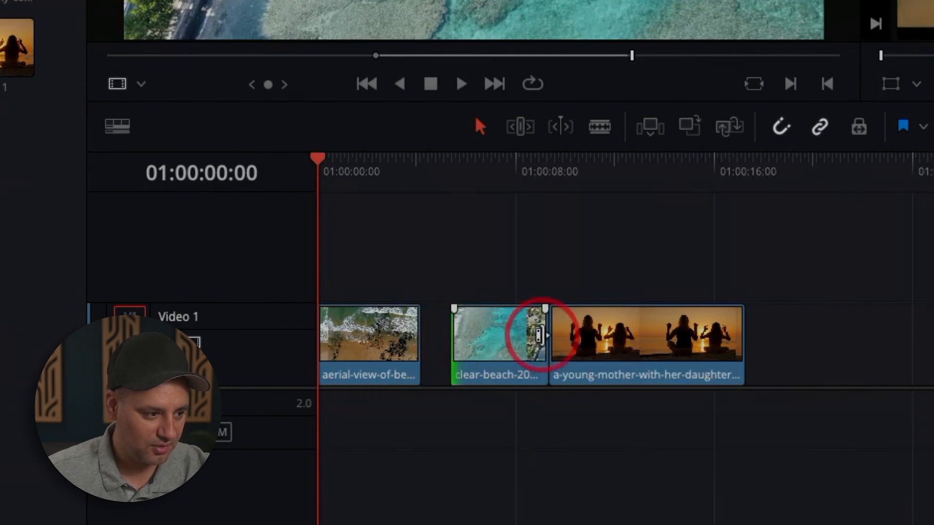
left_click_drag(544, 336, 515, 335)
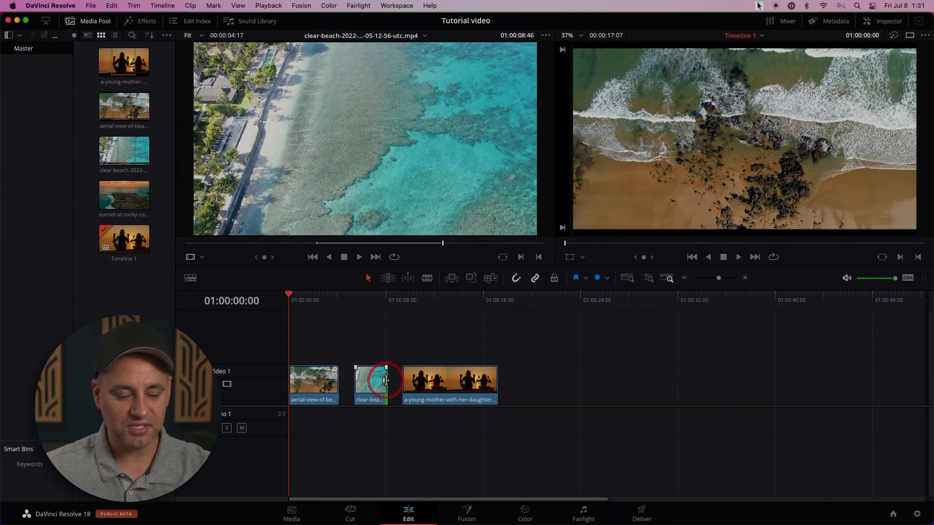
left_click(397, 380)
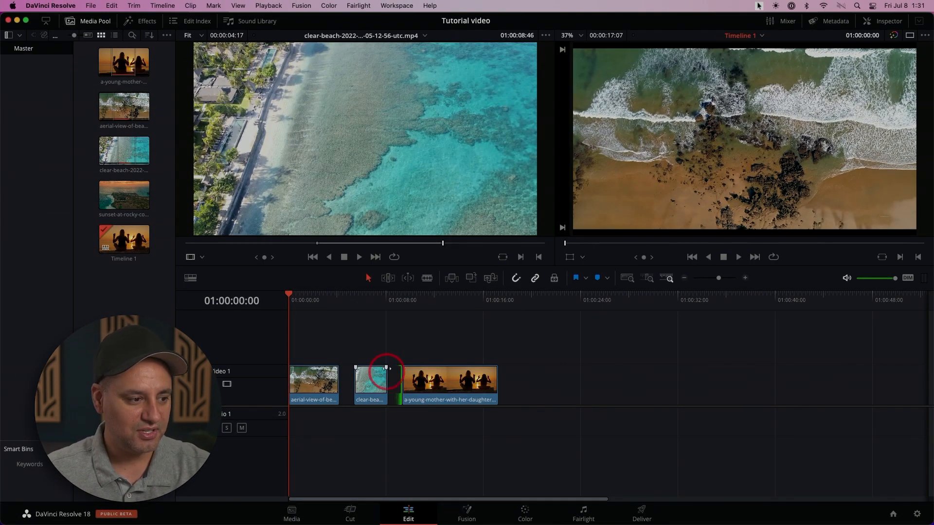
Move the young-mother clip against the clear-beach clip, and shift both together against the aerial-view clip to close the gaps
left_click_drag(441, 382, 427, 384)
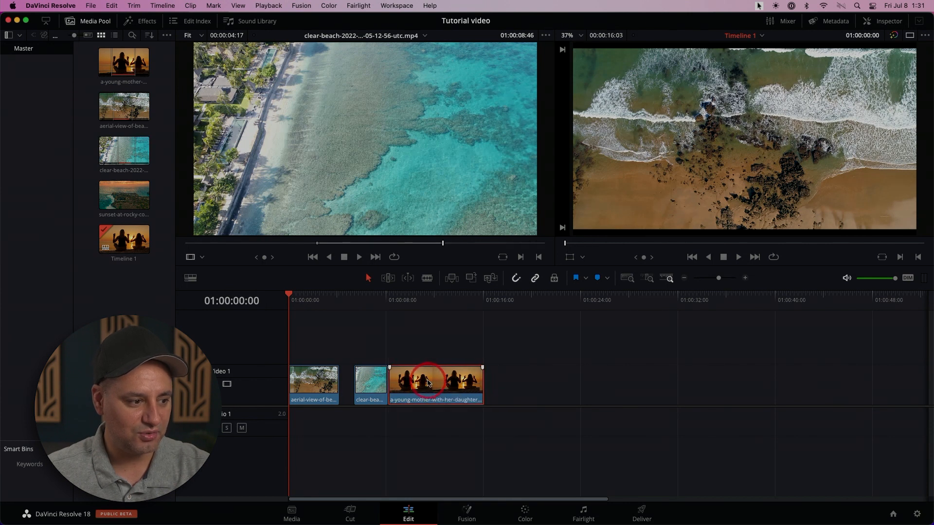
left_click_drag(447, 339, 343, 412)
left_click_drag(426, 384, 412, 385)
Split the young-mother clip with the Blade tool at 01:00:09:19 and 01:00:11:18
left_click_drag(325, 298, 393, 305)
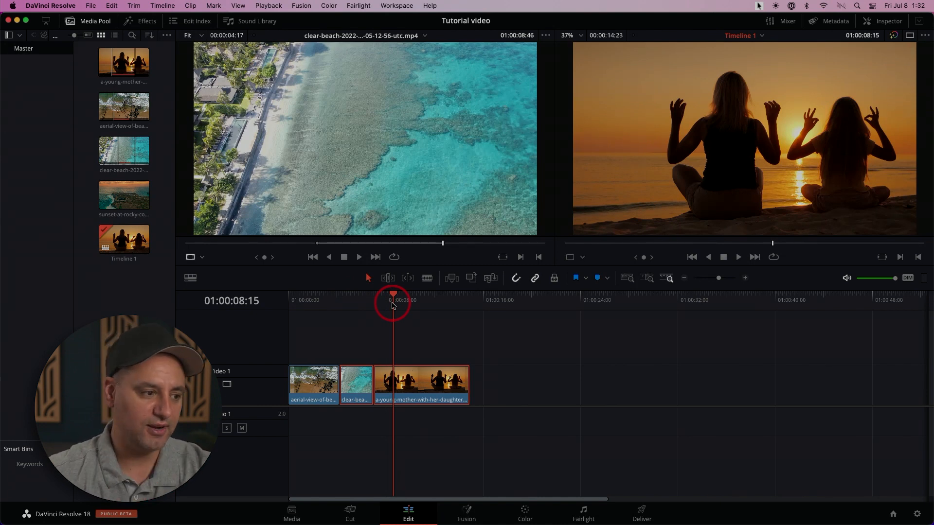
left_click_drag(393, 306, 415, 302)
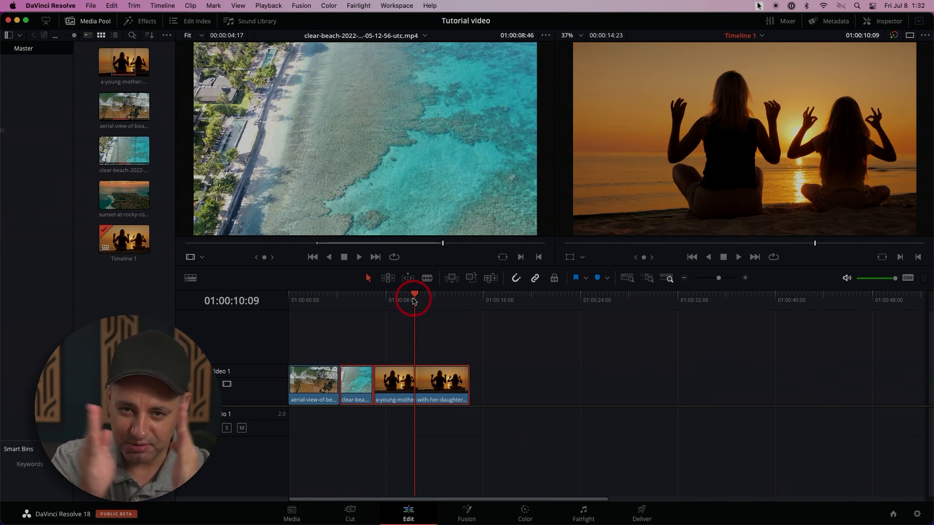
left_click_drag(414, 301, 407, 297)
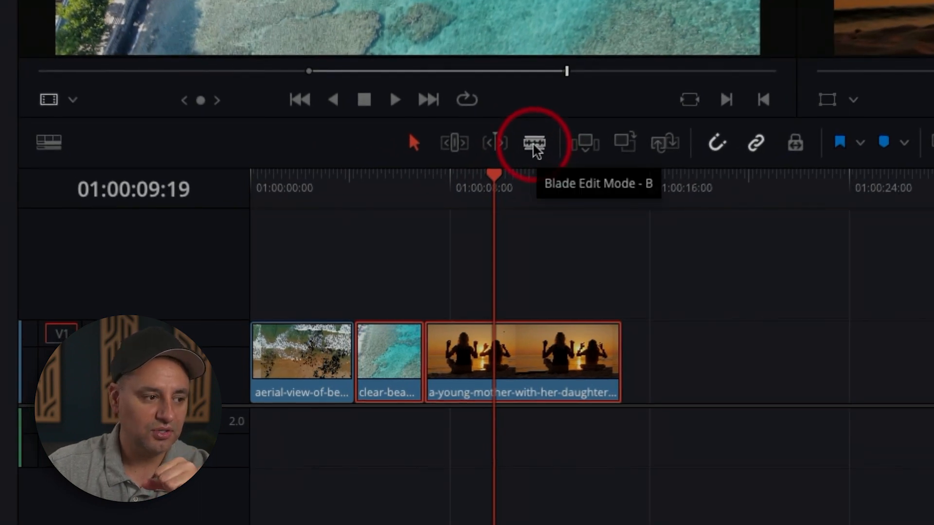
left_click(534, 143)
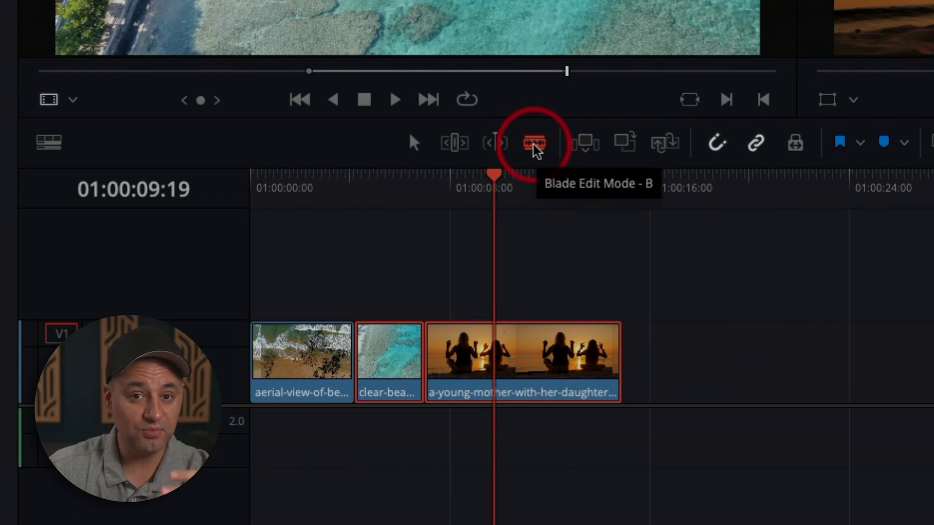
left_click(506, 360)
left_click_drag(499, 179, 542, 179)
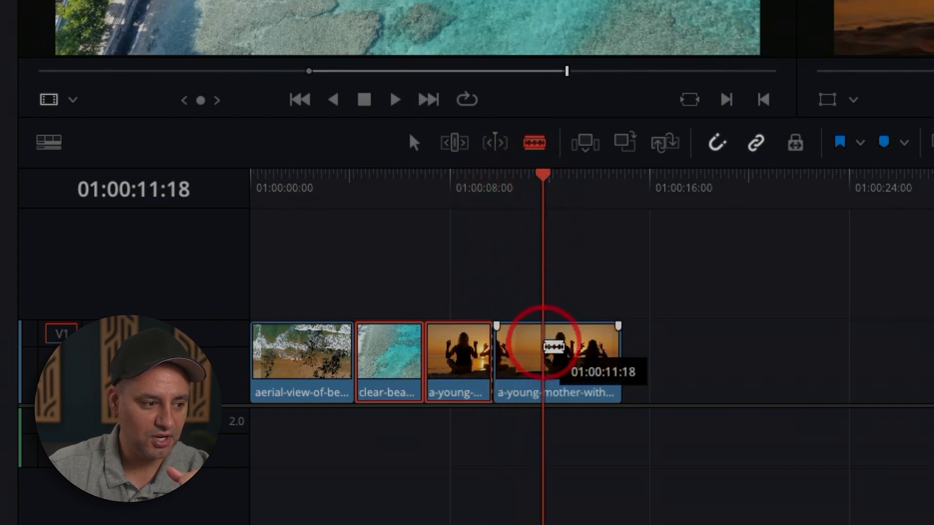
left_click(542, 343)
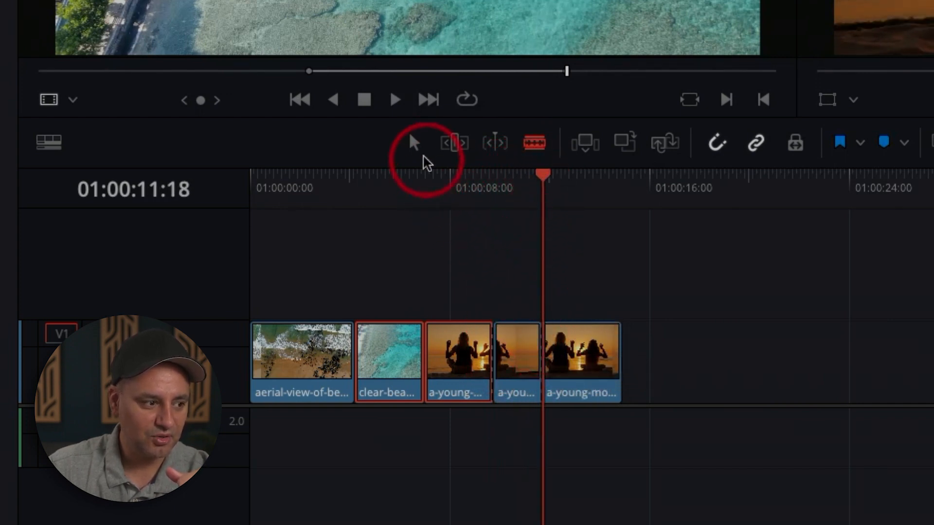
Delete the middle young-mother segment, close the gap with the last segment, and scrub through to the end of the sequence
left_click(415, 143)
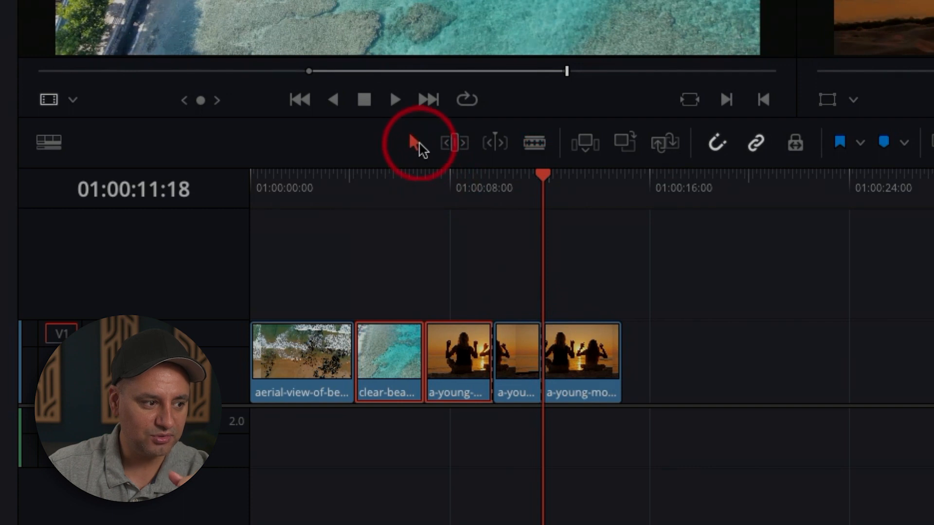
left_click(519, 346)
key("BackSpace")
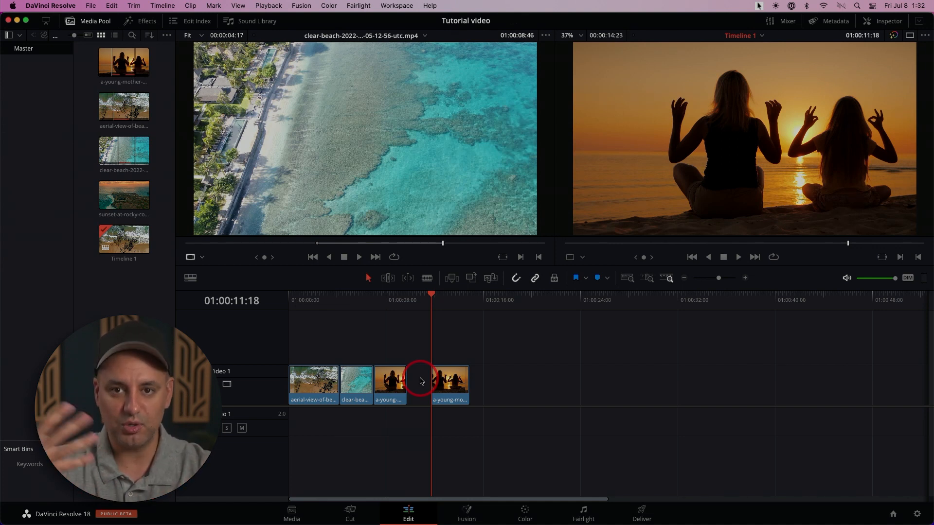
left_click_drag(437, 380, 430, 387)
left_click_drag(399, 298, 494, 329)
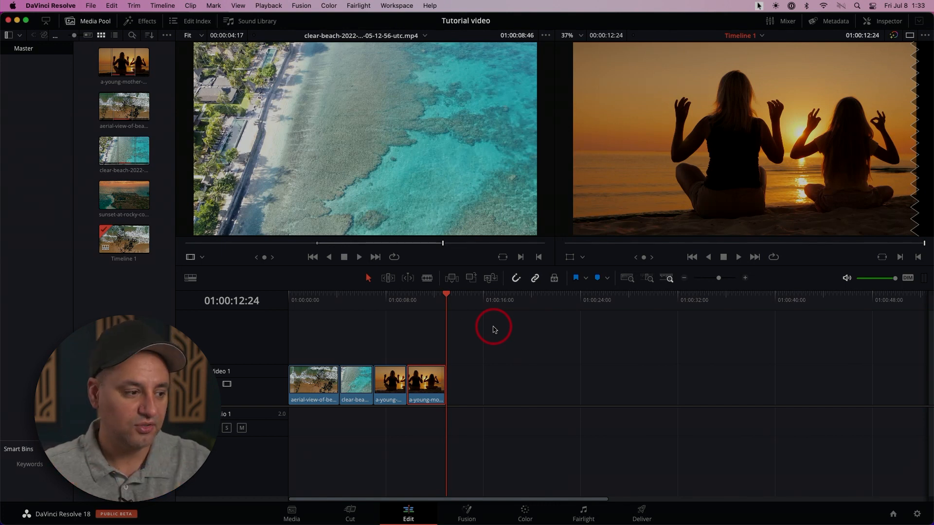
Place the sunset rocky-coastline clip on a new Video 2 track above the other clips, starting at 01:00:00:21
left_click_drag(349, 309, 299, 315)
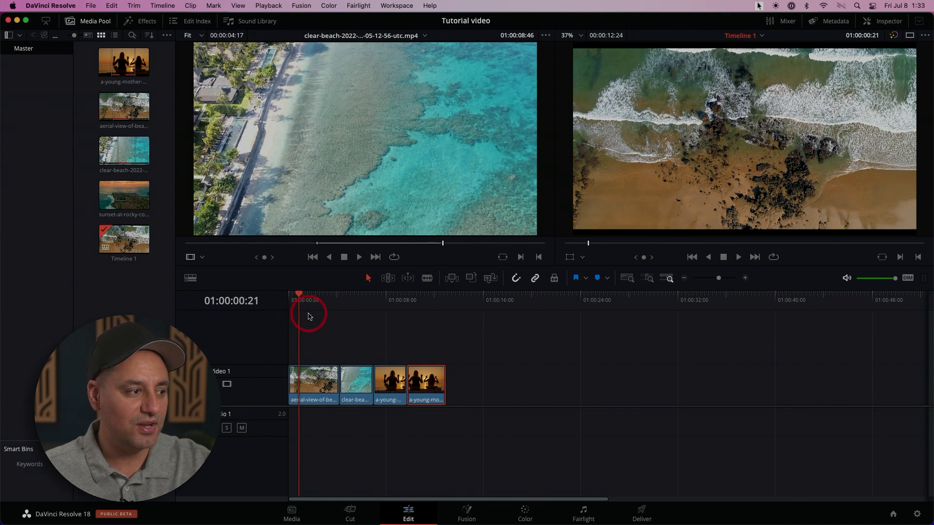
left_click(124, 197)
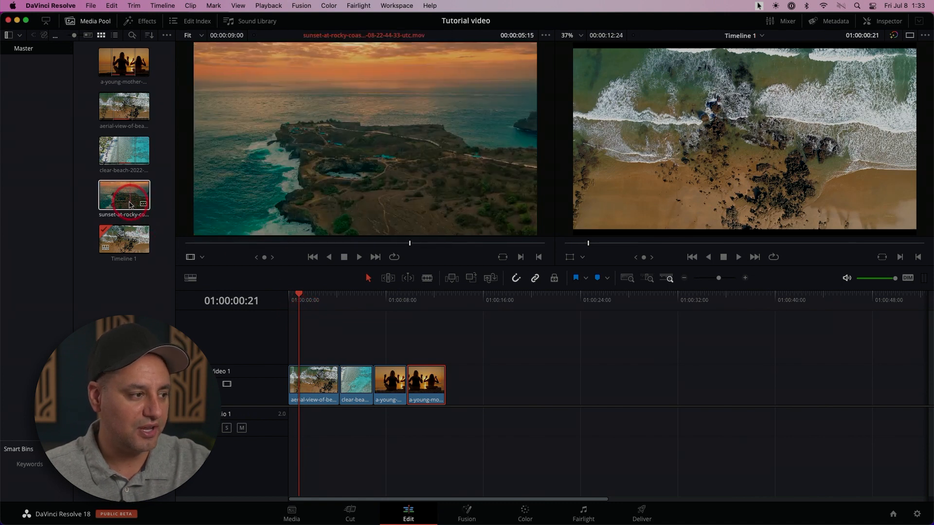
left_click_drag(124, 199, 291, 347)
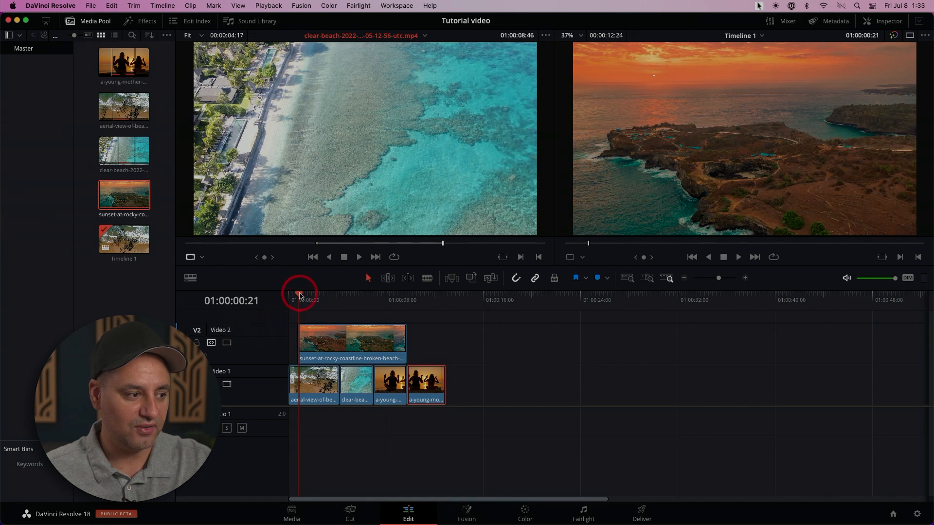
Trim the end of the sunset clip on Video 2 back to 01:00:02:07 and play the sequence from its start
left_click_drag(298, 294, 250, 298)
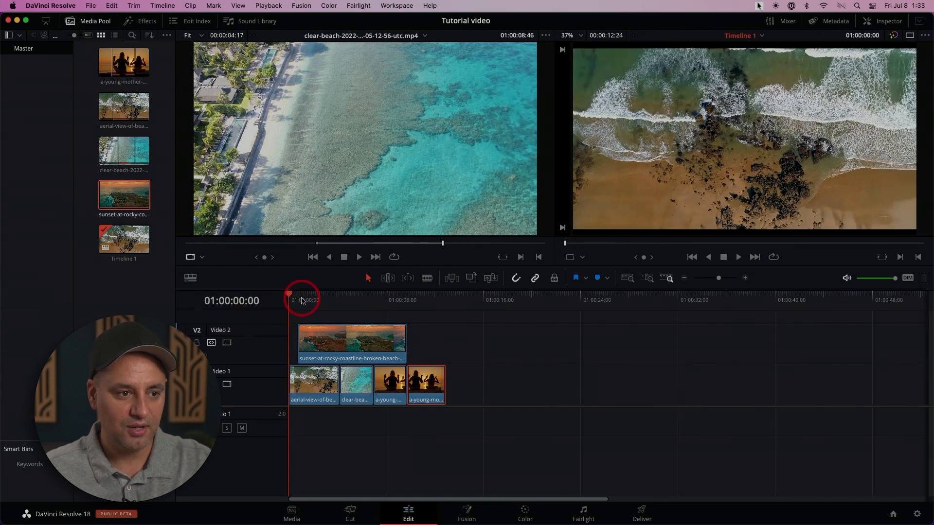
key("space")
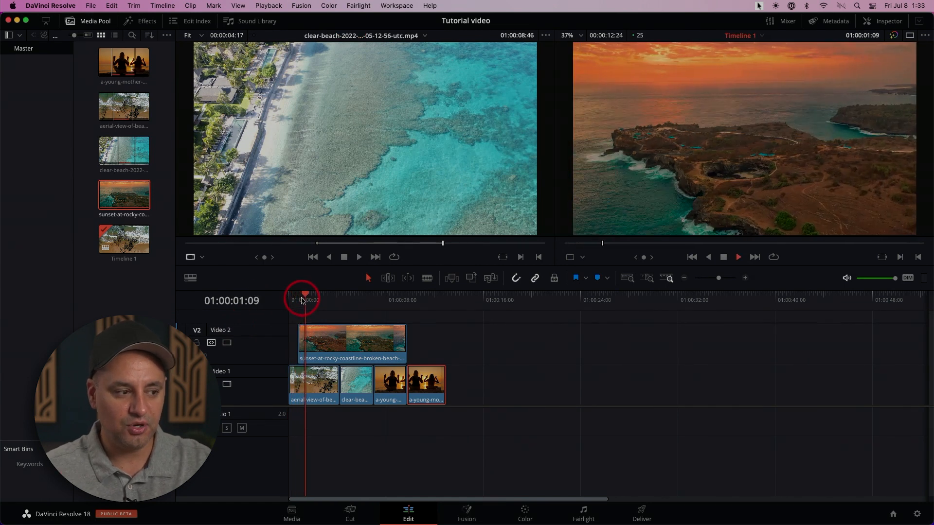
key("space")
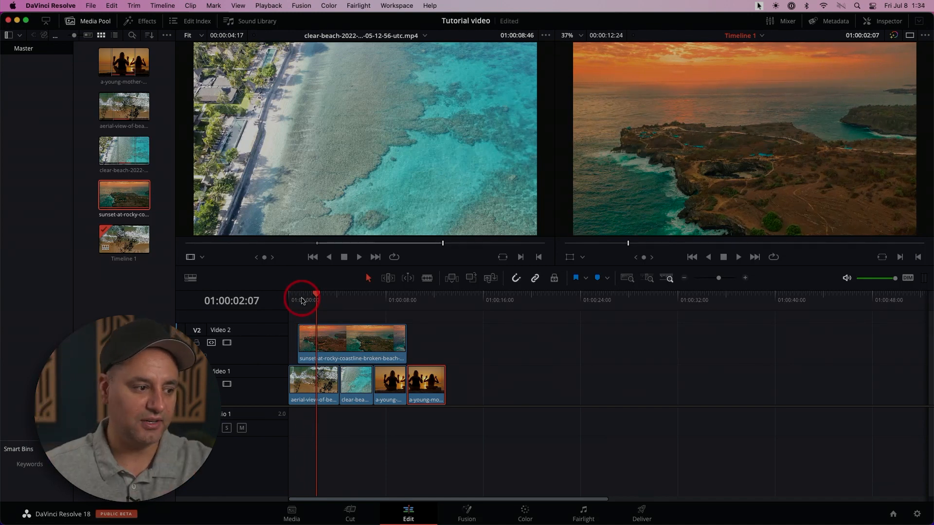
left_click_drag(407, 339, 290, 298)
key("space")
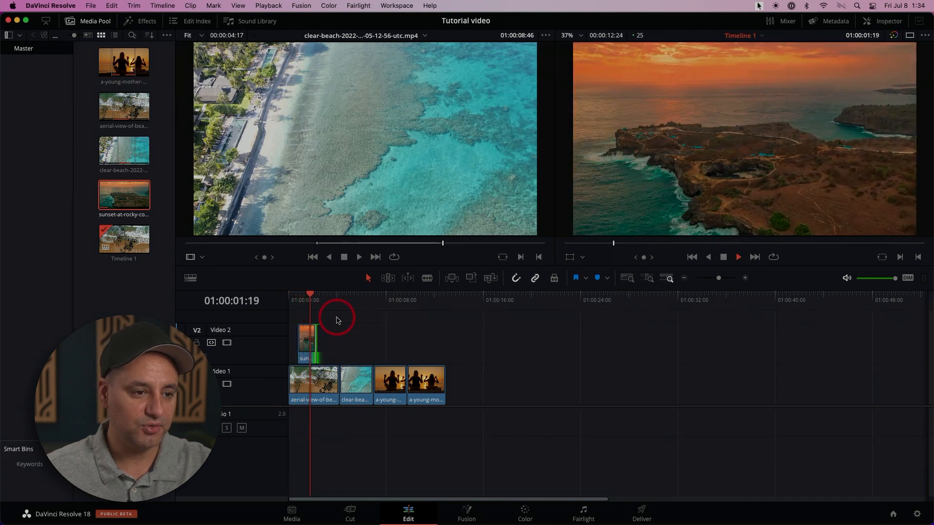
key("space")
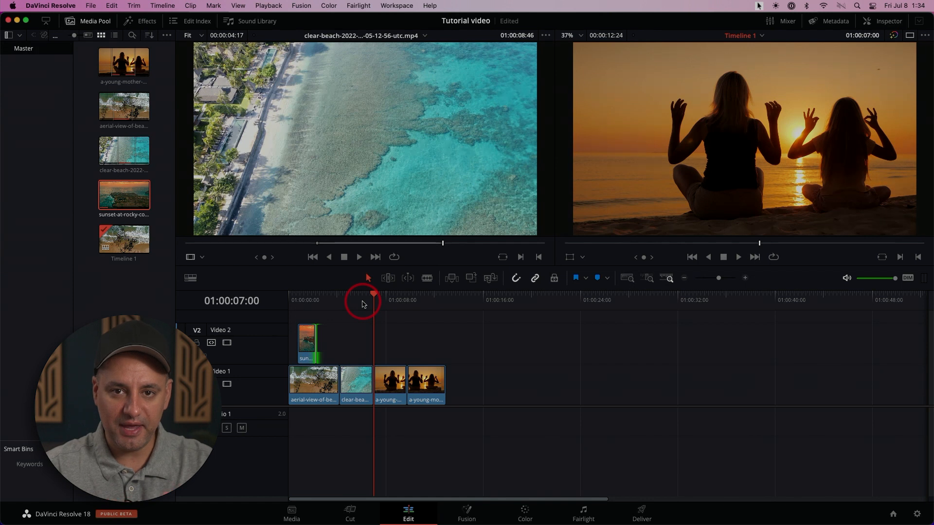
Play across the cut between the clear-beach clip and the first young-mother segment, and return the playhead to 01:00:06:00
left_click_drag(374, 296, 363, 296)
key("space")
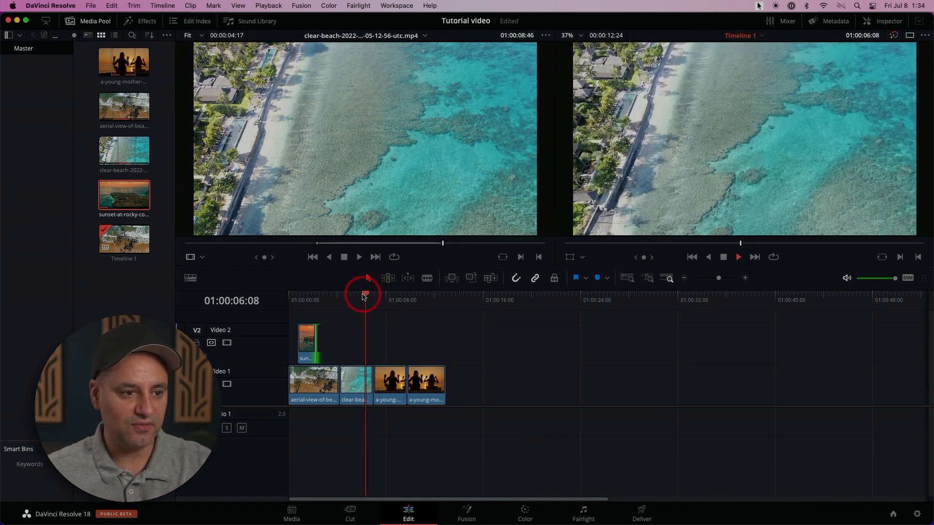
key("space")
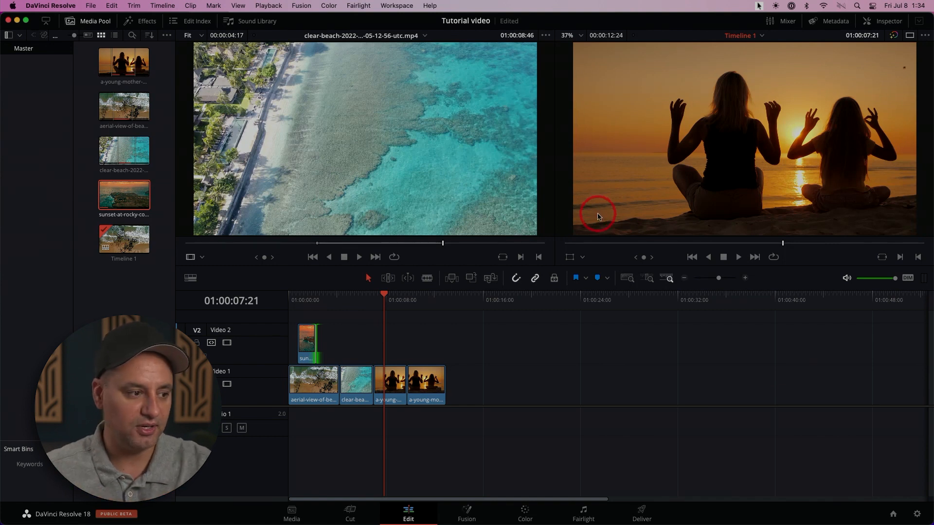
left_click_drag(383, 293, 360, 296)
Add a 25 frame Cross Dissolve at the cut between the clear-beach clip and the first young-mother segment, and play it back
left_click(374, 377)
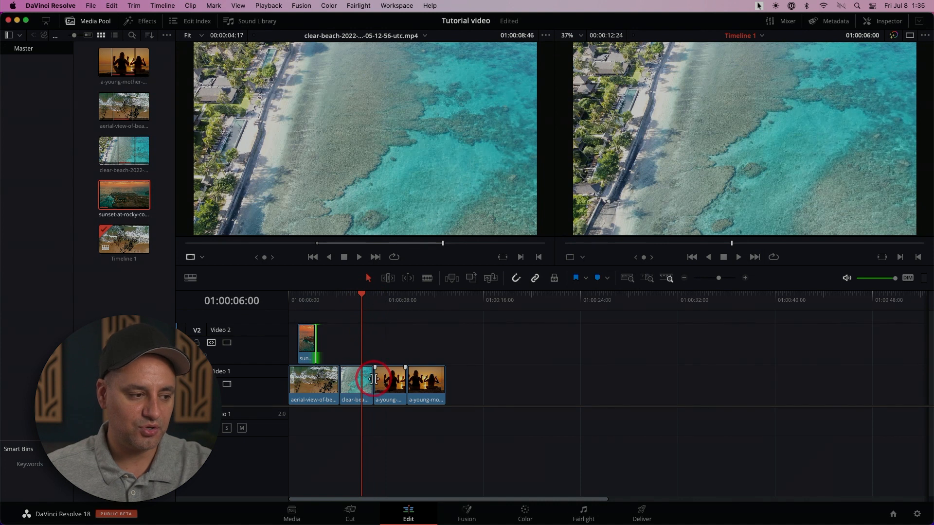
left_click(372, 378)
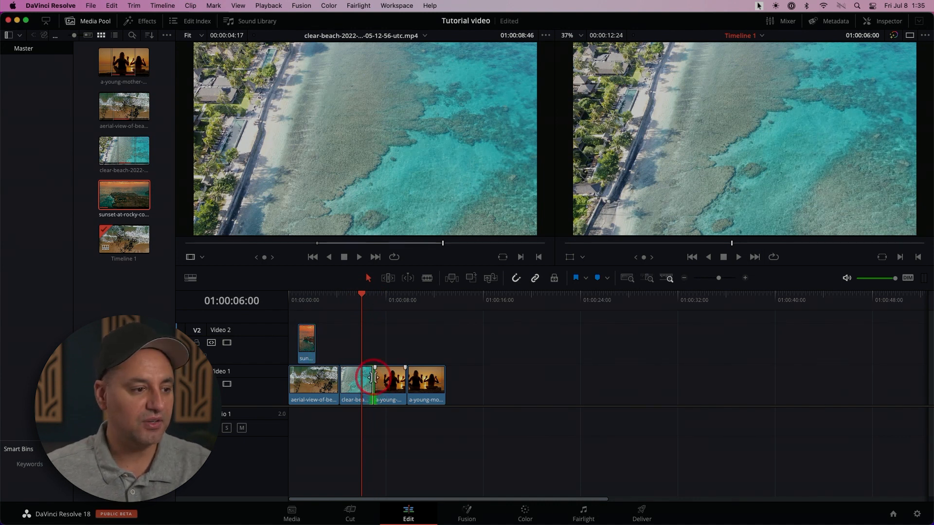
right_click(373, 378)
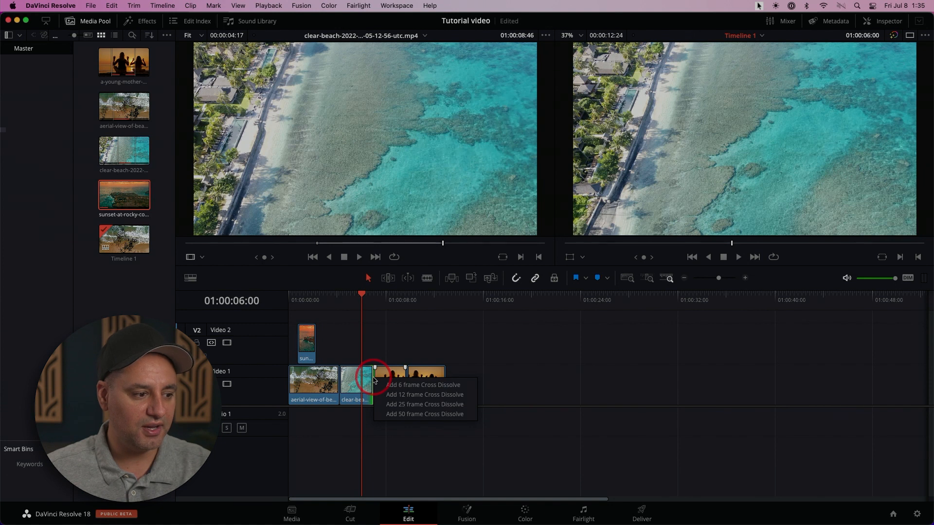
left_click(415, 384)
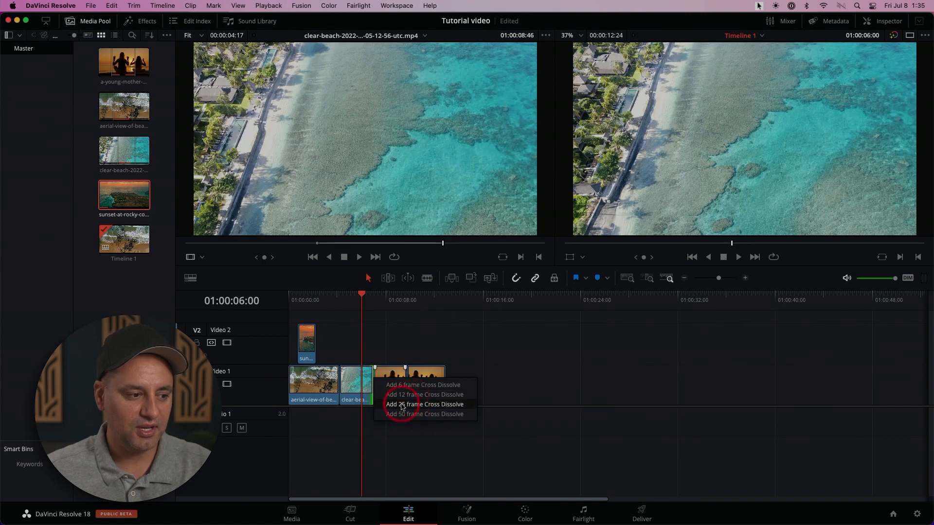
left_click(430, 406)
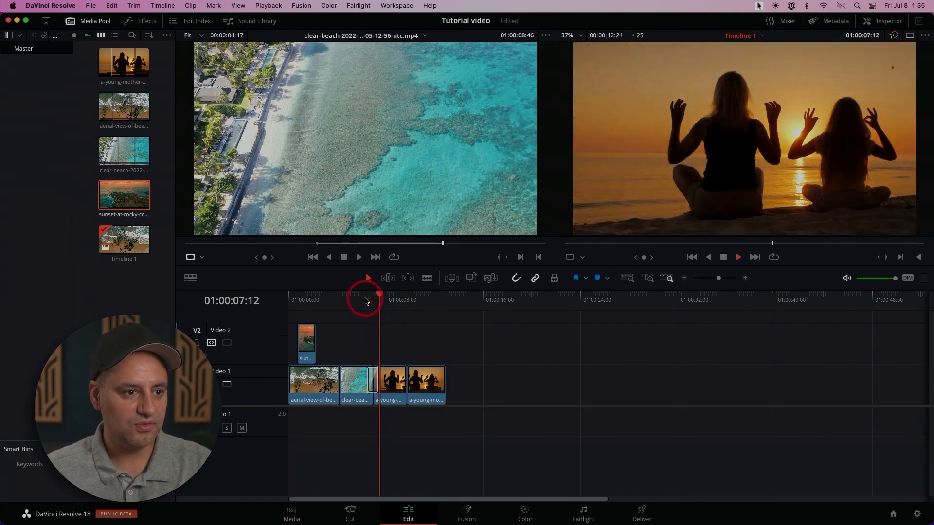
left_click(365, 300)
key("space")
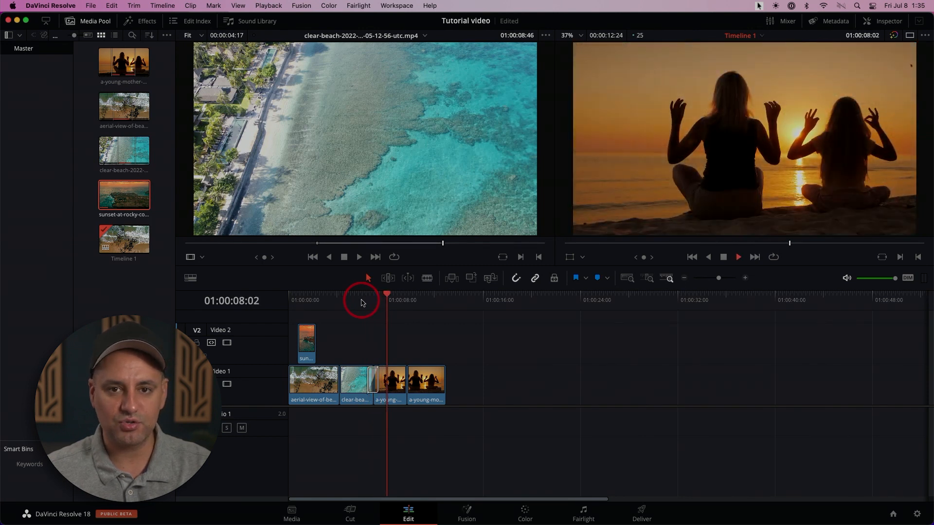
key("space")
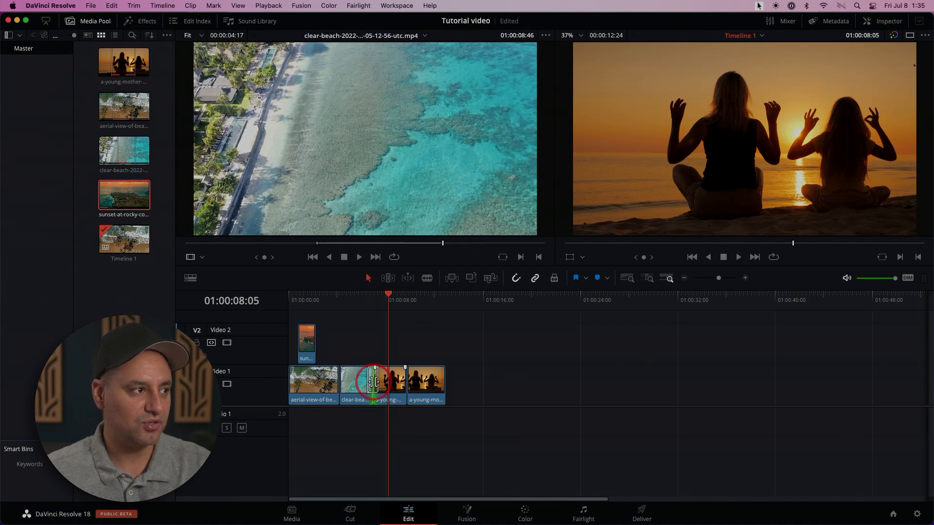
Replace the transition between the clear-beach clip and the first young-mother segment with a Push video transition, and play it back
left_click(100, 24)
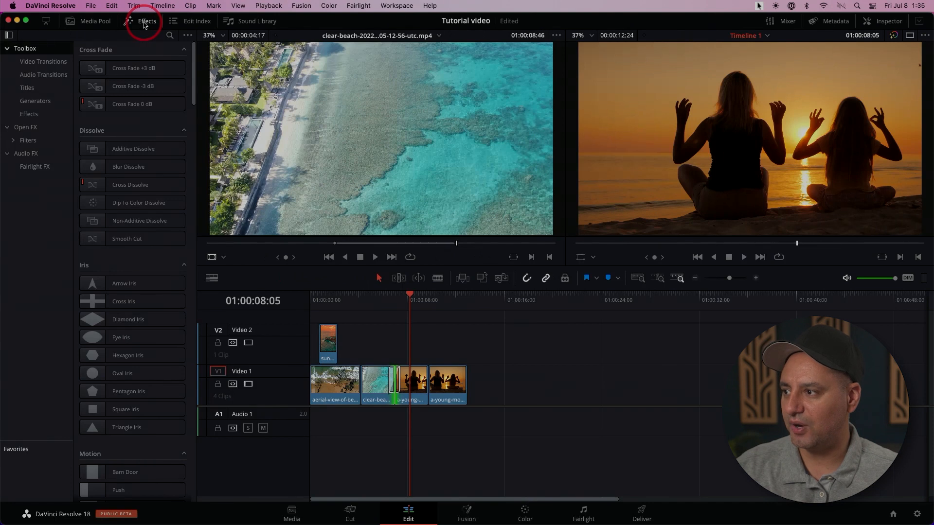
left_click(37, 64)
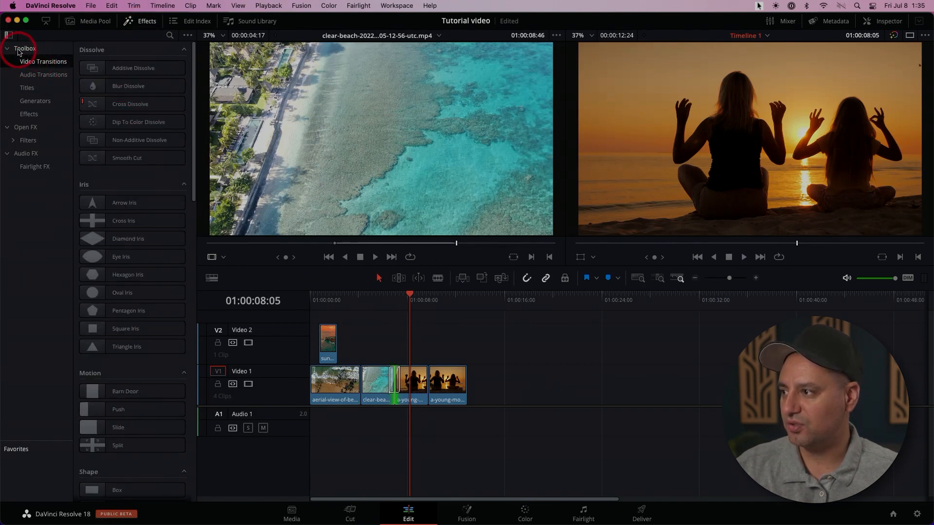
left_click(130, 83)
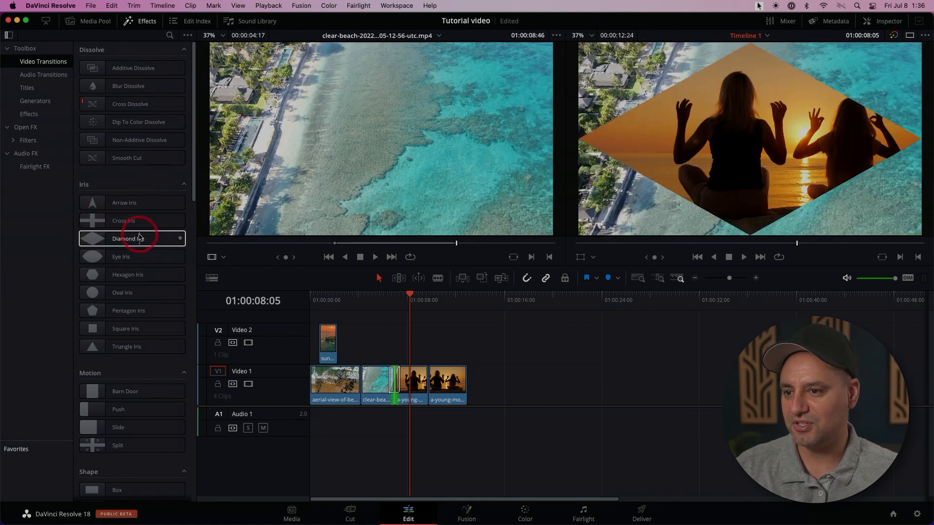
scroll(131, 151, "down", 1)
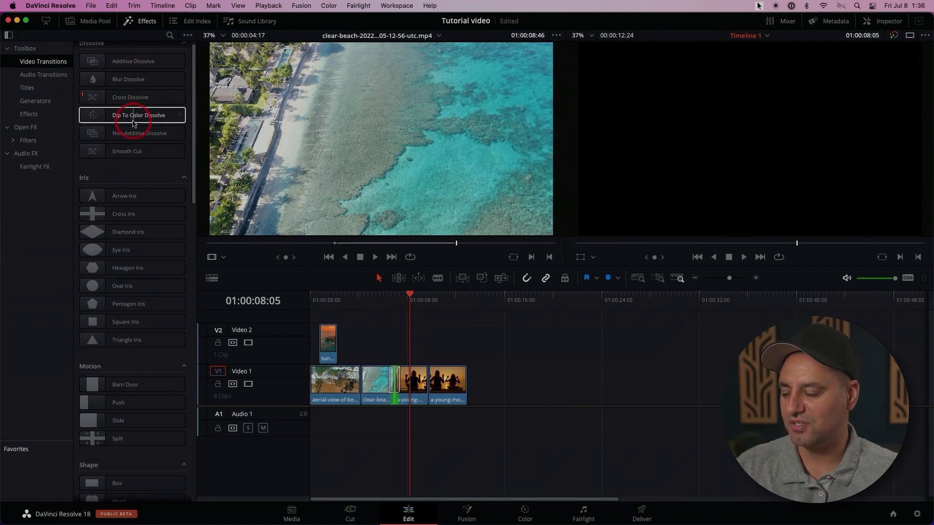
scroll(145, 243, "down", 10)
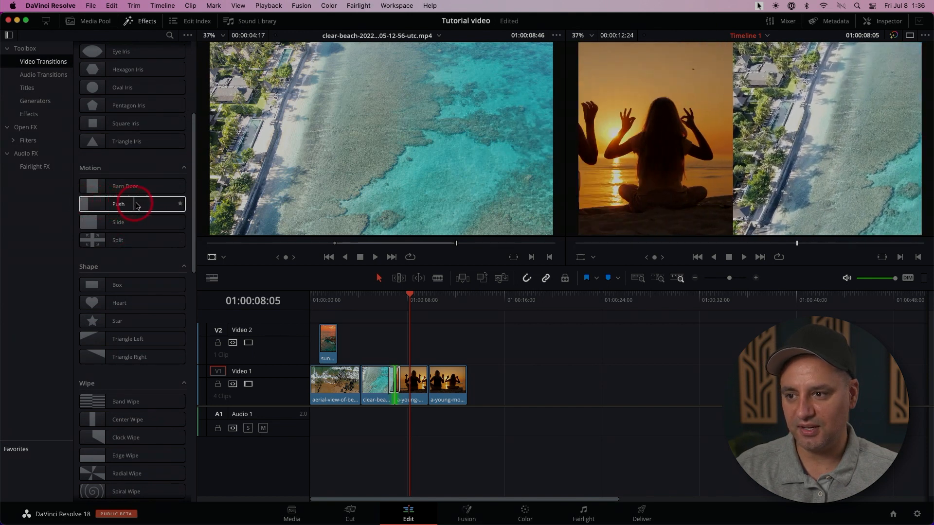
left_click_drag(111, 208, 395, 383)
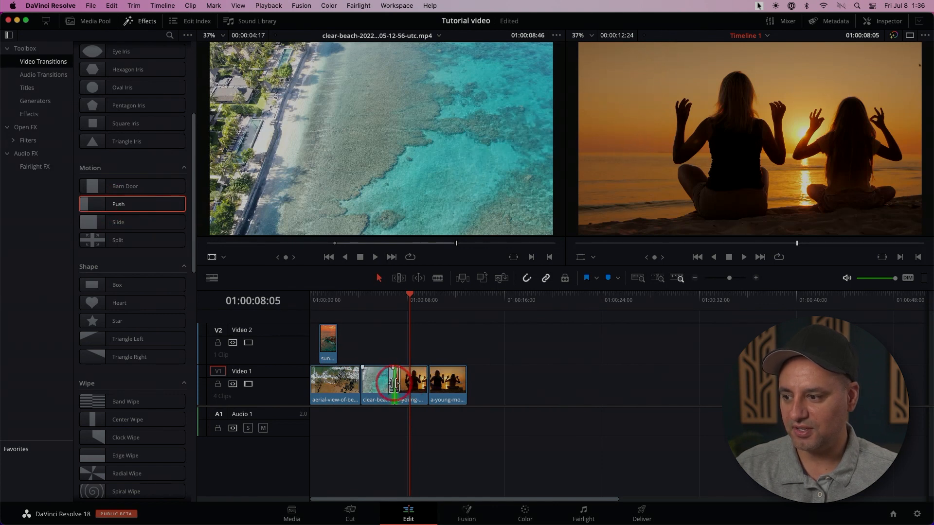
left_click(376, 298)
key("space")
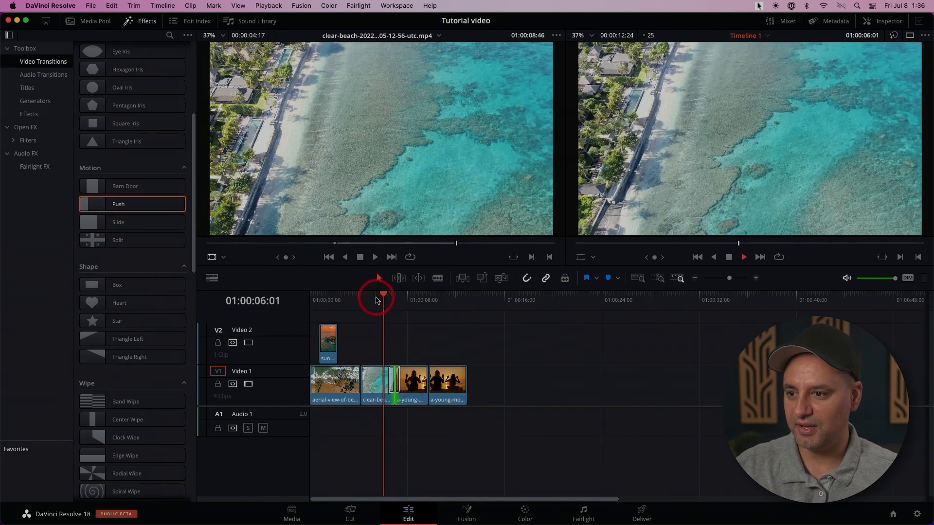
key("space")
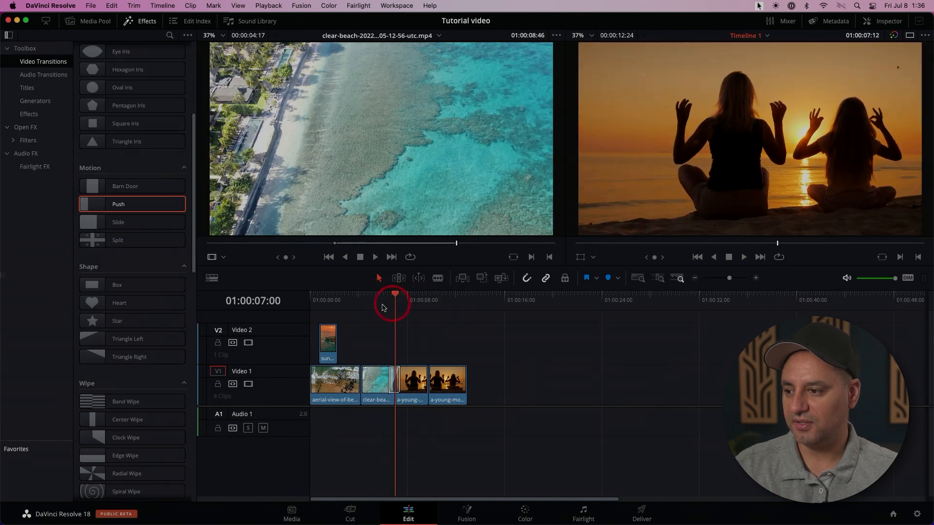
Add a Blur Dissolve transition at the cut between the aerial beach clip and the clear-beach clip, and play it from 01:00:03:05
left_click(349, 309)
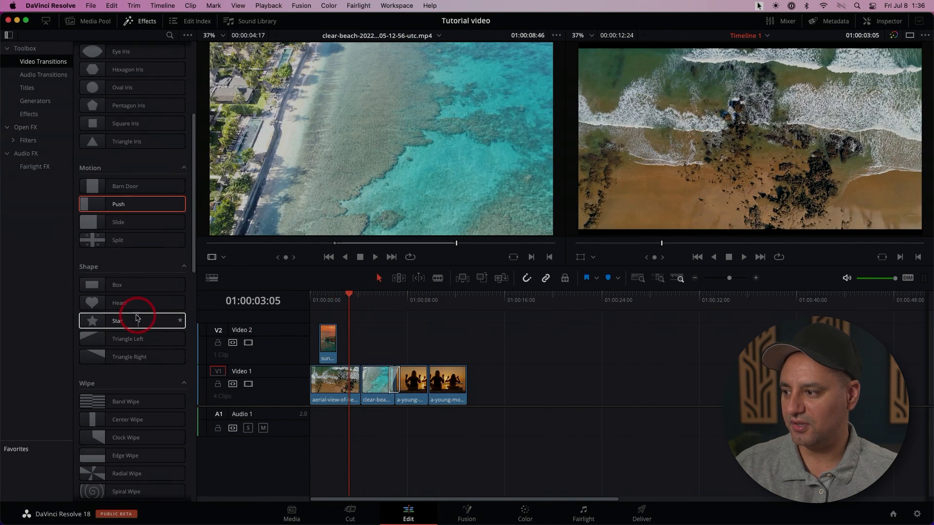
mouse_move(101, 150)
scroll(97, 141, "up", 5)
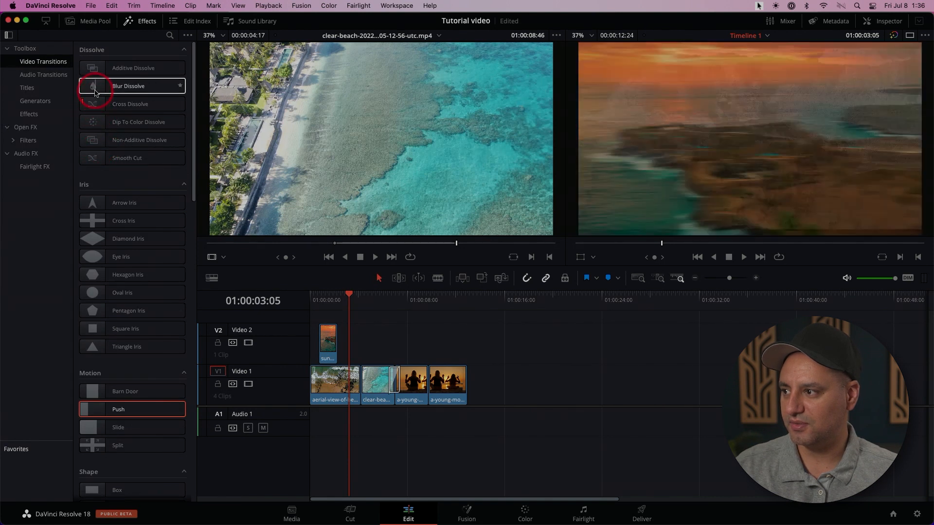
left_click_drag(95, 92, 360, 384)
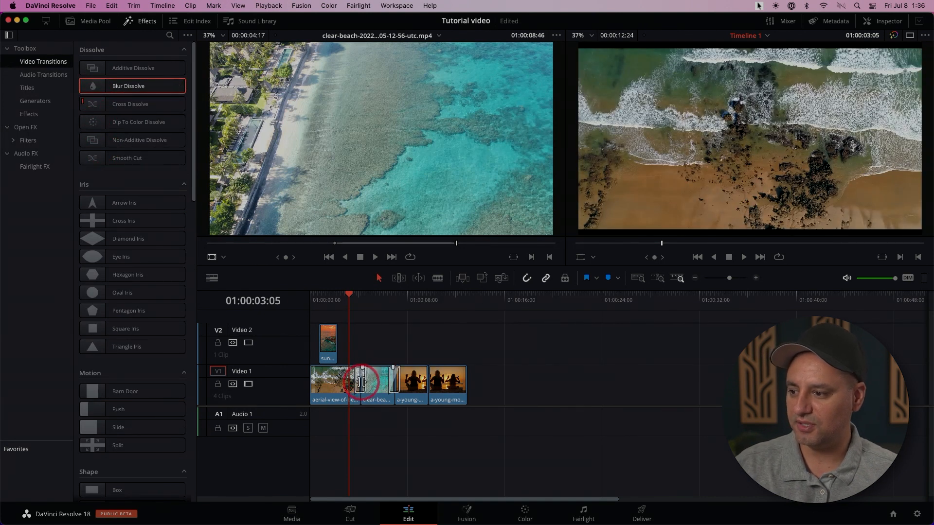
key("space")
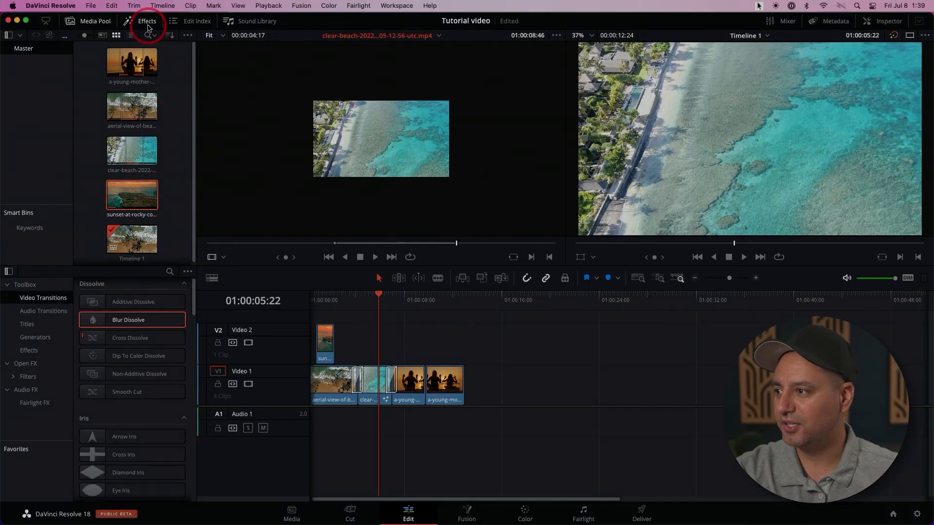
Preview the available titles and place a Fade On title on Video 1 directly after the last young-mother segment
left_click(147, 22)
left_click(146, 23)
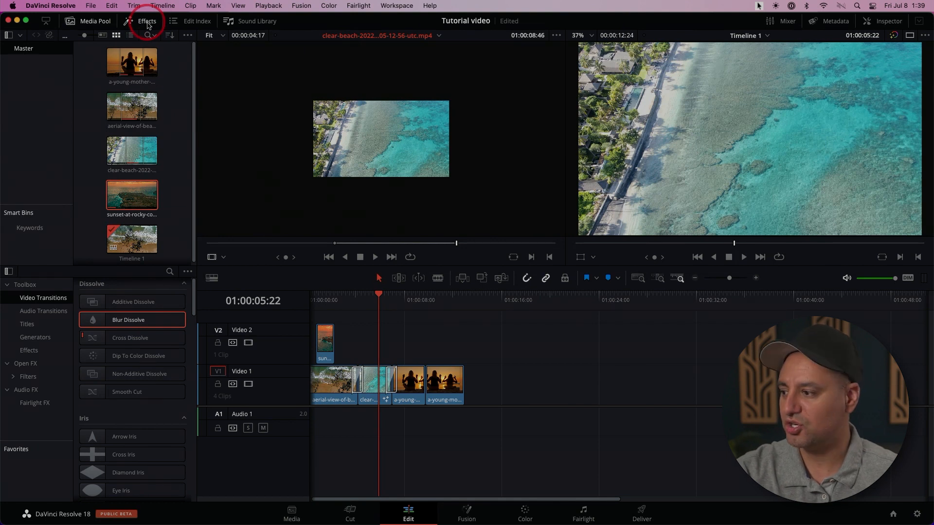
left_click(26, 324)
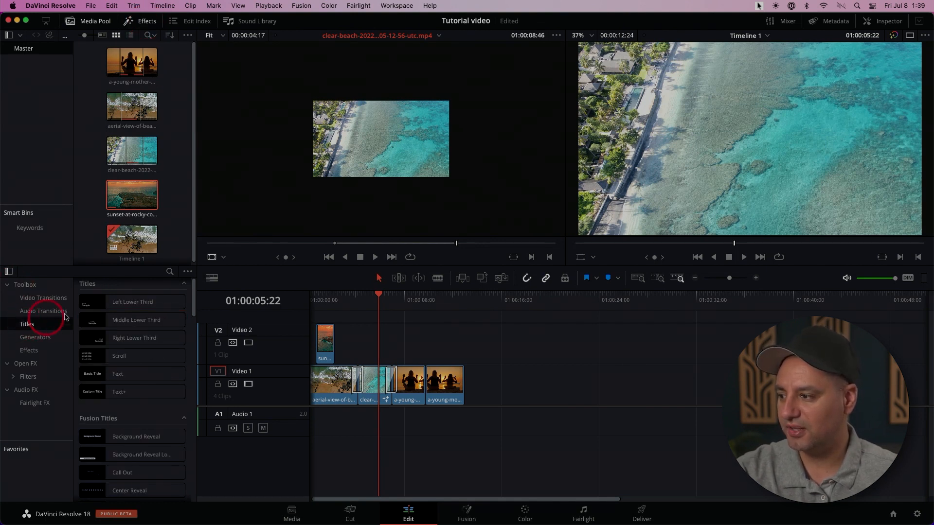
left_click(125, 304)
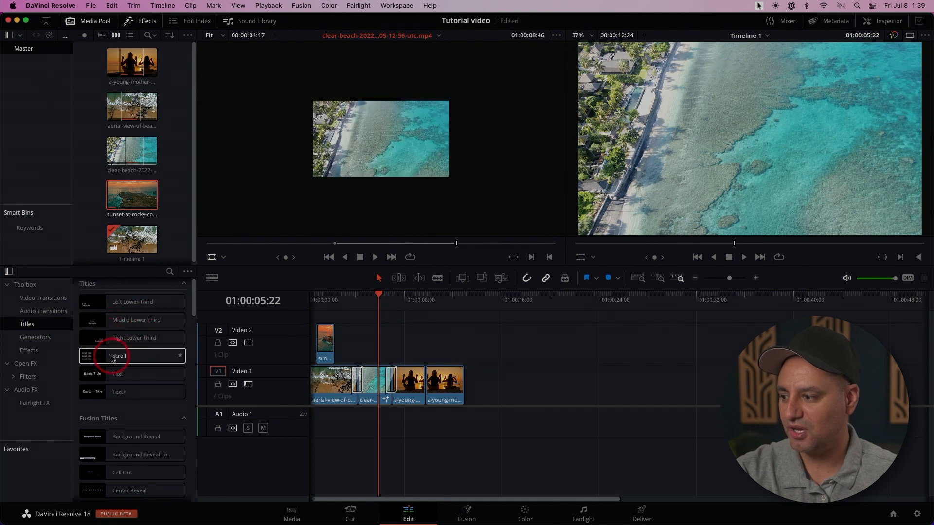
scroll(117, 372, "down", 3)
scroll(118, 372, "down", 5)
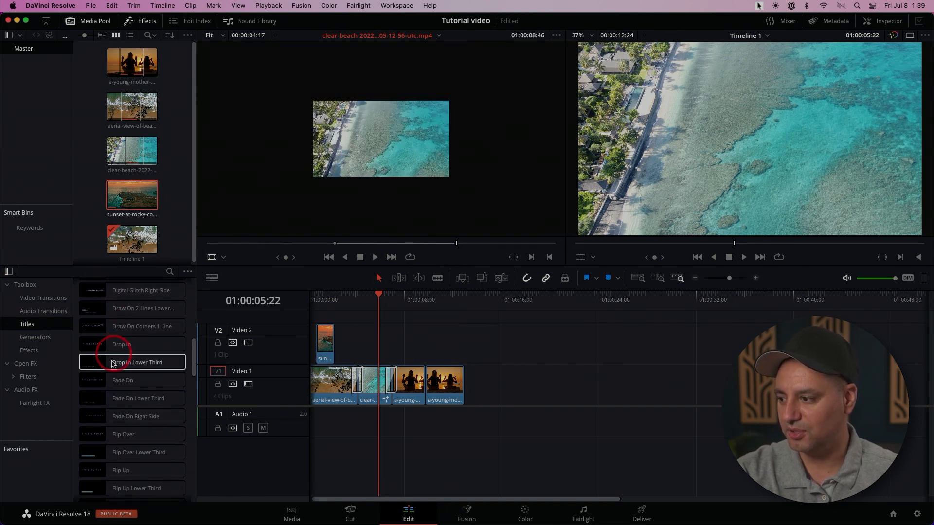
left_click(95, 381)
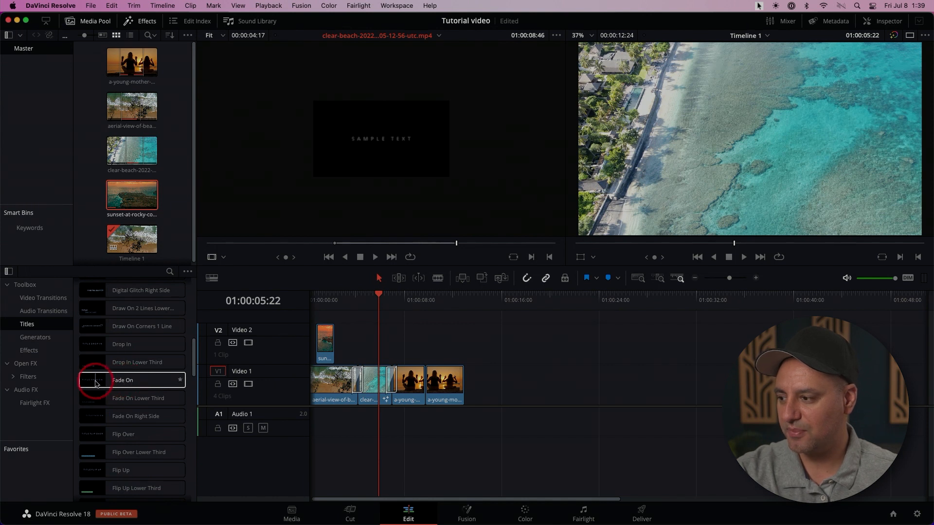
left_click_drag(108, 382, 463, 384)
Set the Fade On title's text to "the end" and scrub through it to 01:00:15:17
double_click(507, 377)
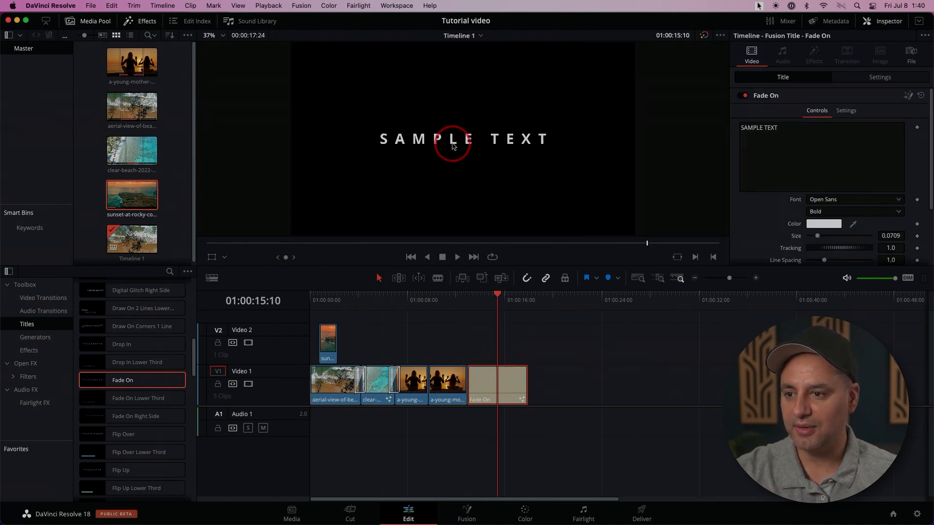
left_click(807, 131)
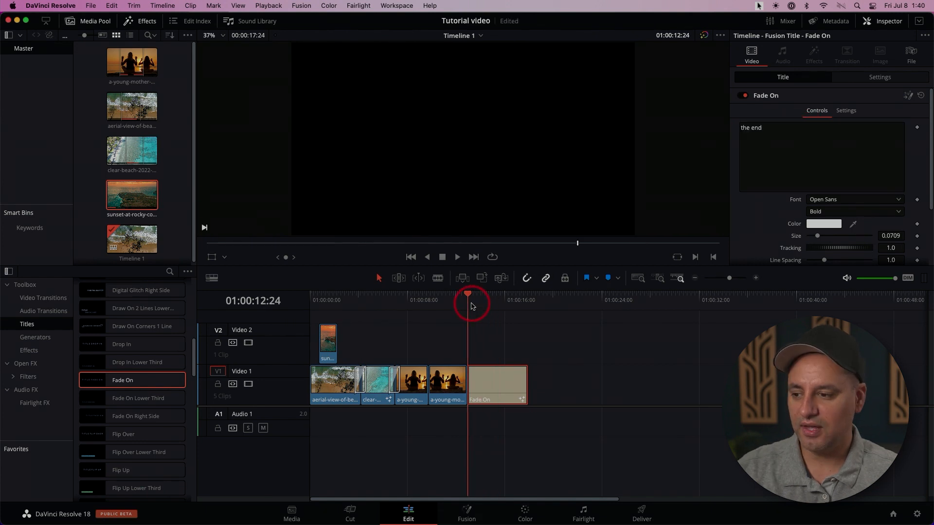
left_click_drag(471, 306, 501, 308)
Set the "the end" title's font to STSong Regular and its size to 0.122
left_click(849, 227)
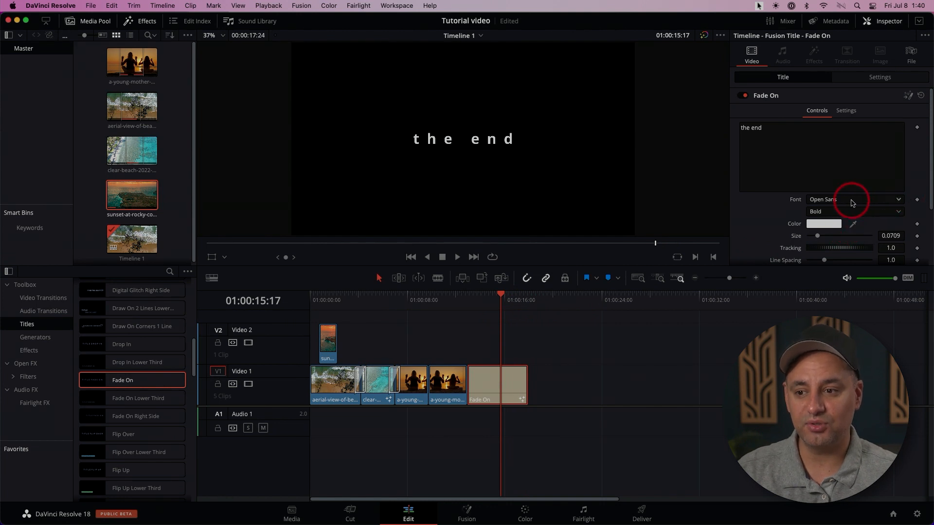
left_click(852, 201)
scroll(838, 277, "down", 10)
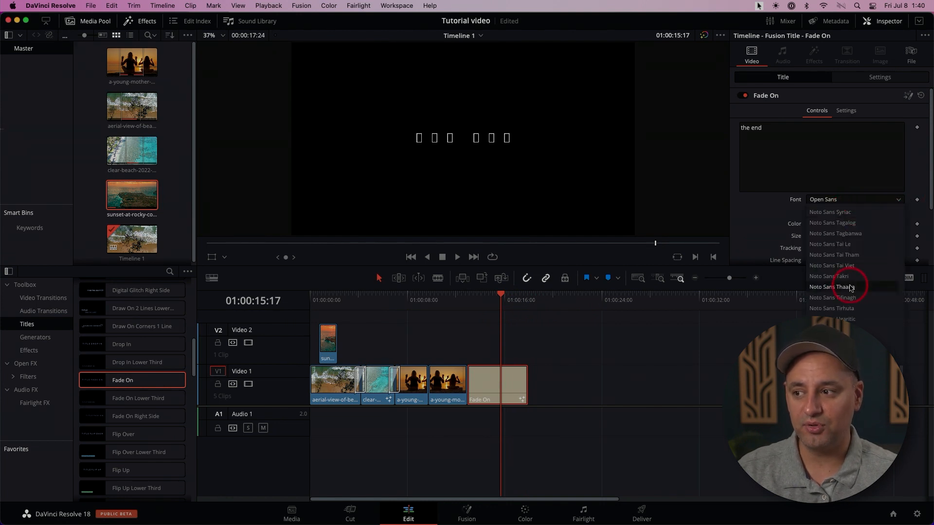
scroll(838, 277, "down", 5)
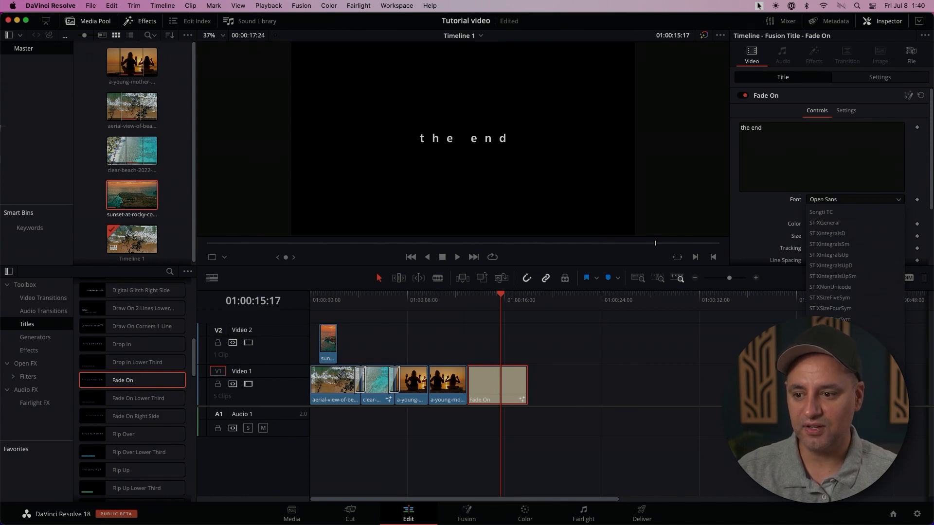
left_click(830, 362)
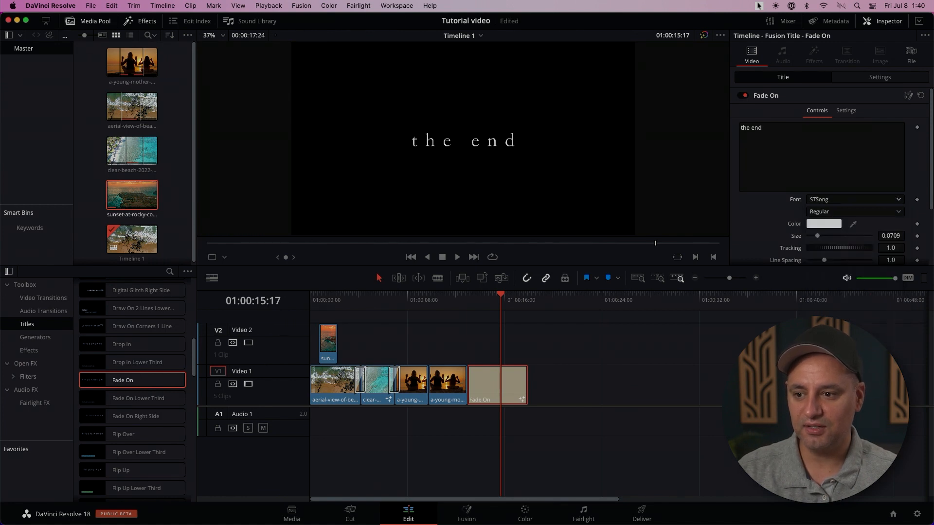
left_click(929, 203)
mouse_move(817, 209)
left_mouse_down()
mouse_move(844, 210)
mouse_move(825, 213)
left_mouse_up()
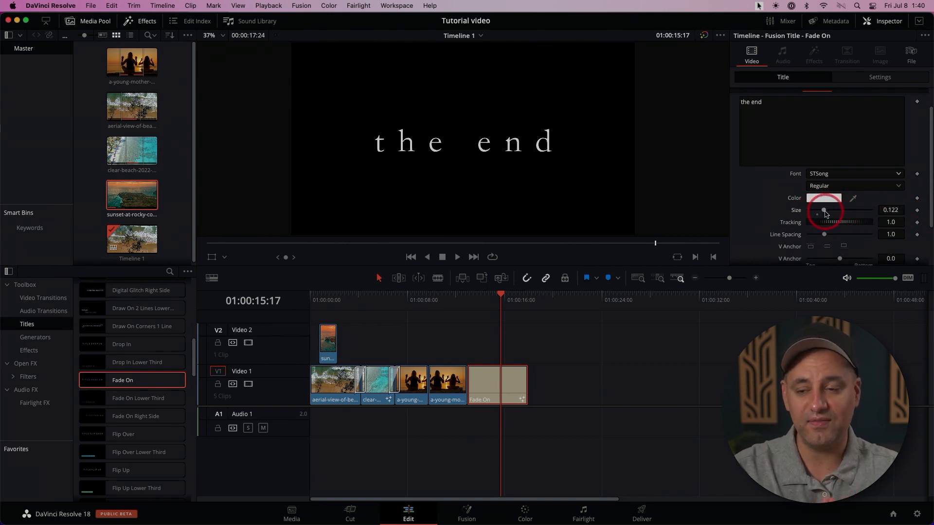
Move the Fade On title to Video 2 so it ends with the last young-mother segment, and scrub over it to 01:00:11:14
left_click_drag(929, 154, 932, 196)
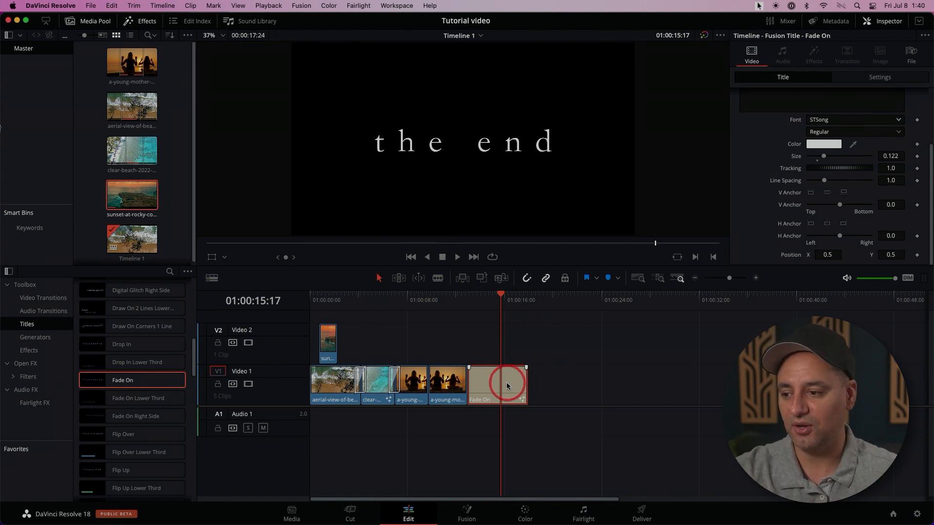
left_click_drag(507, 384, 448, 343)
left_click_drag(425, 304, 453, 298)
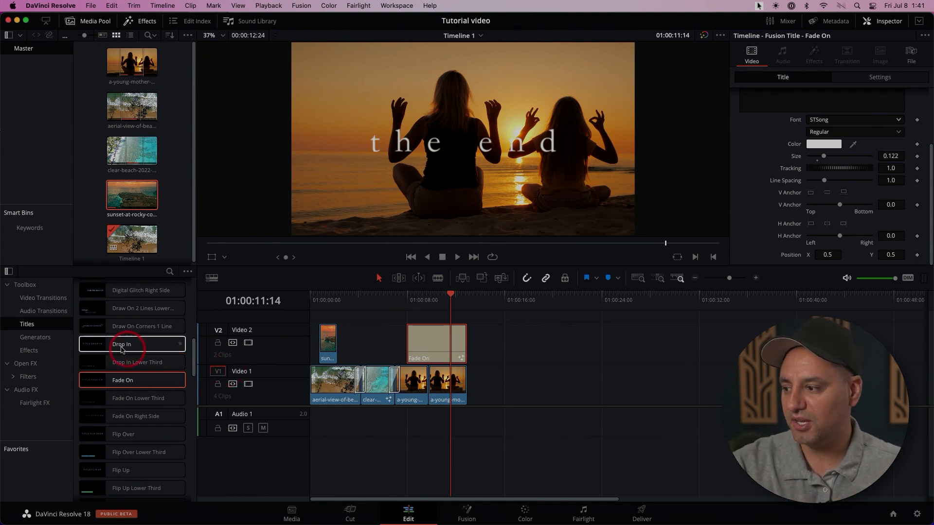
Add a Drop In title on Video 2 between the sunset clip and the Fade On title, and view it at 01:00:06:12
mouse_move(97, 346)
left_click_drag(96, 346, 347, 349)
left_click(382, 294)
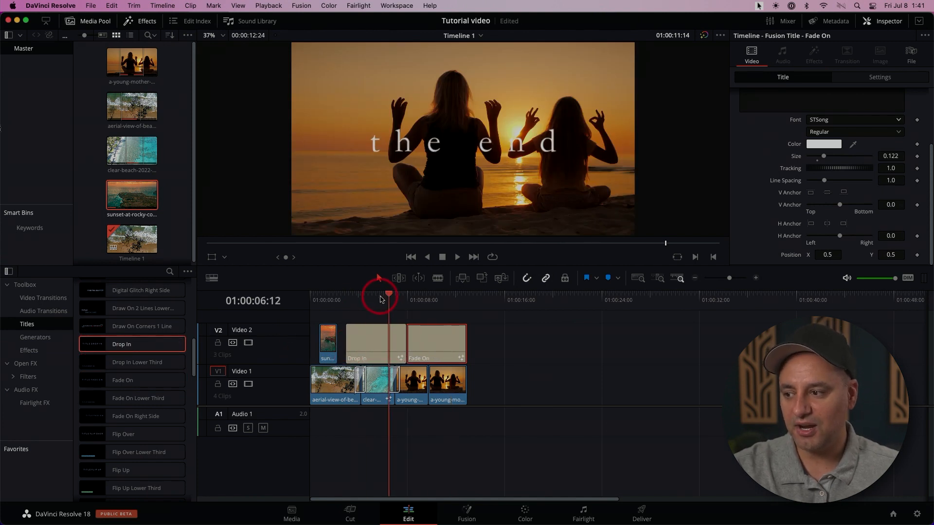
Trim both ends of the Drop In title so it runs from the start of the clear-beach clip to 01:00:06:12
left_click(388, 340)
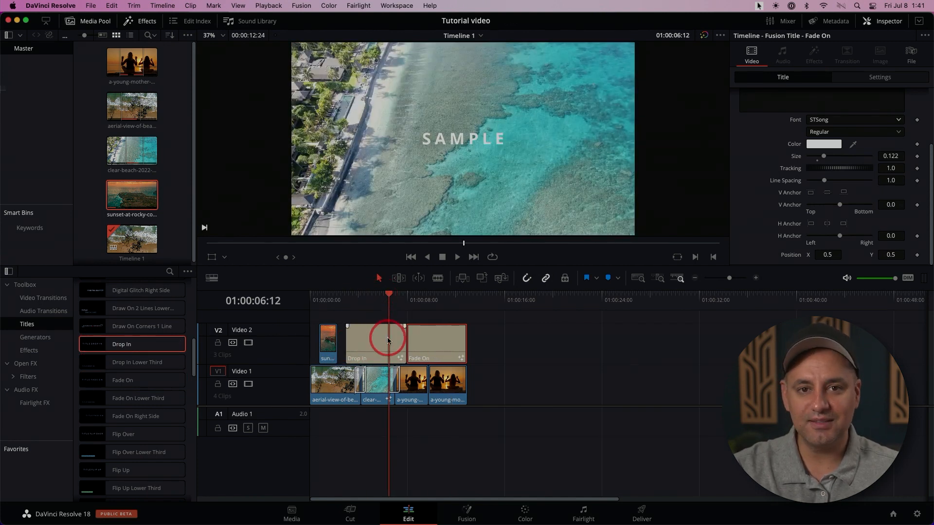
left_click(406, 337)
left_click_drag(403, 337, 359, 338)
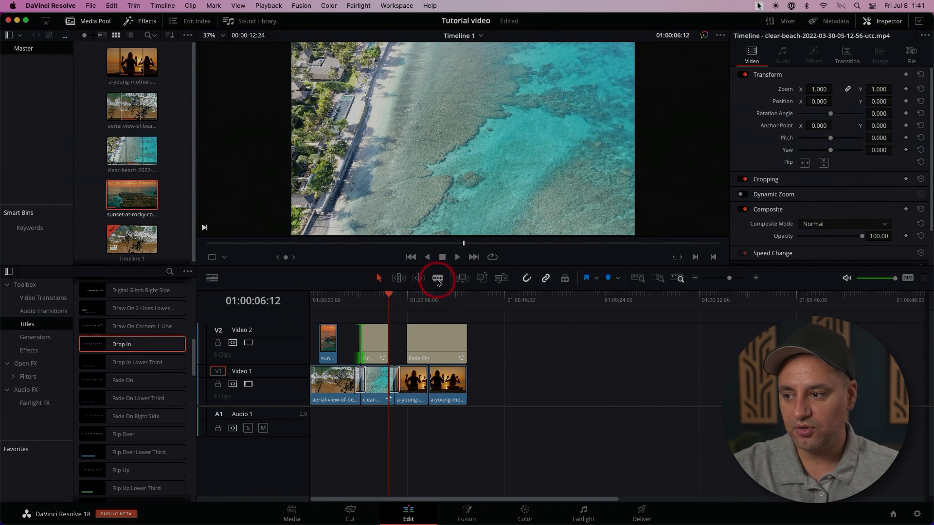
Split the Fade On title with the Blade tool at the cut between the young-mother segments and again midway through the last segment
left_click(437, 279)
left_click(430, 340)
left_click(445, 342)
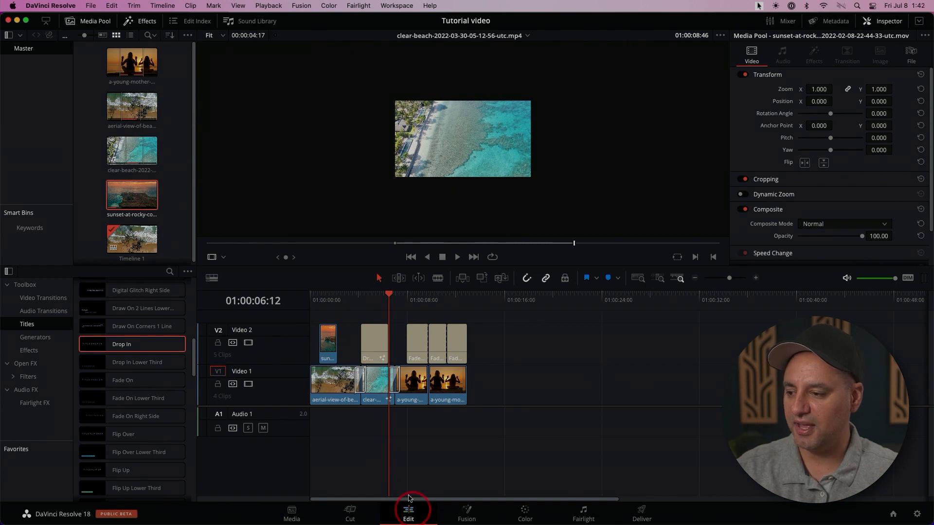
Switch to Finder and import the marble-beach JPEG image from Downloads into the project's media pool
key("super+Tab")
left_click(481, 265)
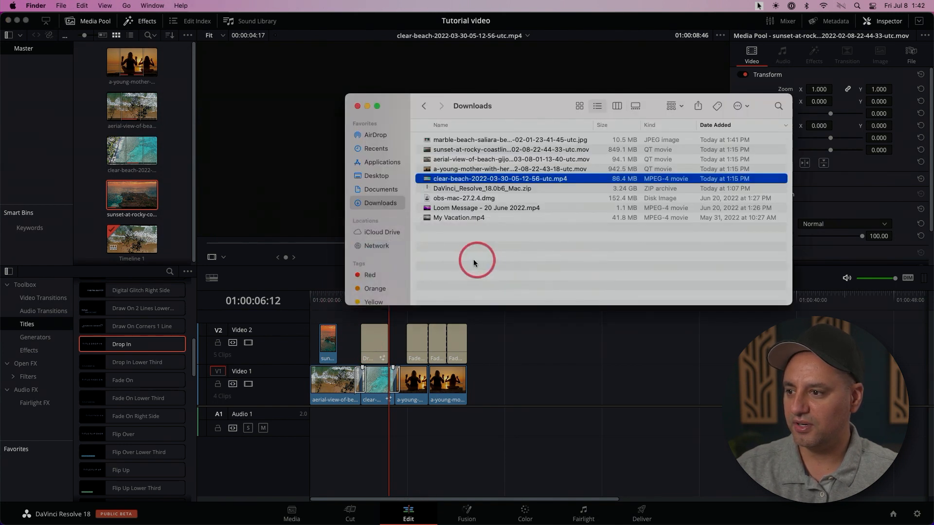
left_click(459, 139)
left_click_drag(461, 142, 176, 150)
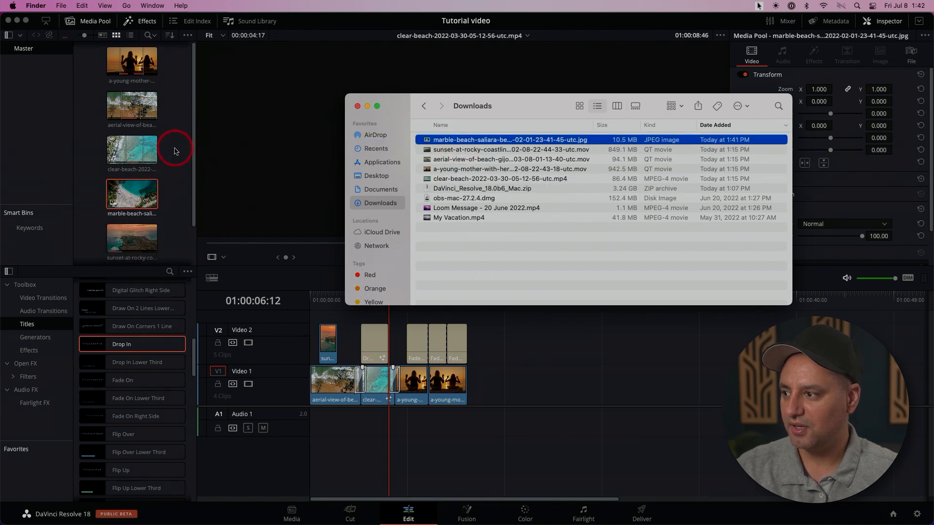
Place the marble-beach image on Video 1 directly after the last young-mother segment, and scrub through it to 01:00:15:14
left_click(131, 200)
left_click_drag(129, 198, 474, 393)
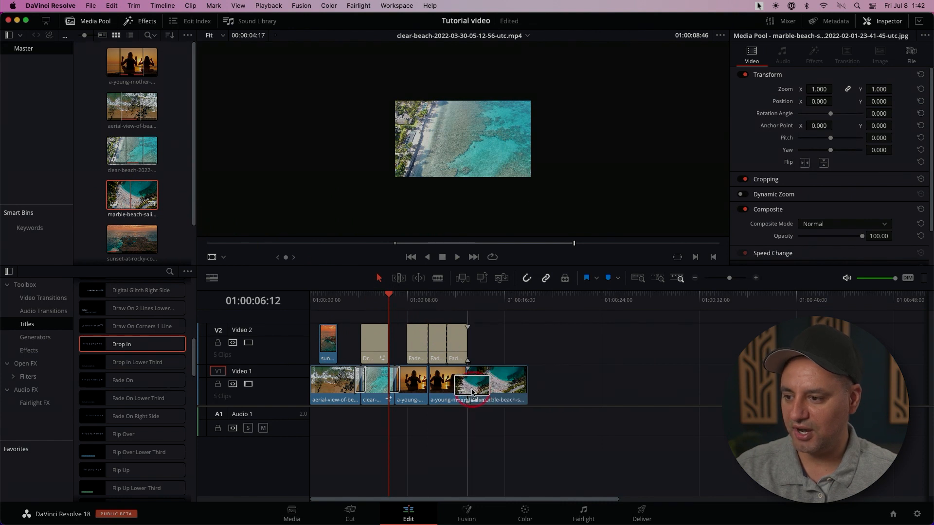
left_click(477, 302)
left_click_drag(478, 303, 499, 307)
Extend the end of the marble-beach image until the timeline lasts 00:00:20:17, and select it with the playhead at 01:00:17:10
left_click_drag(527, 376, 593, 382)
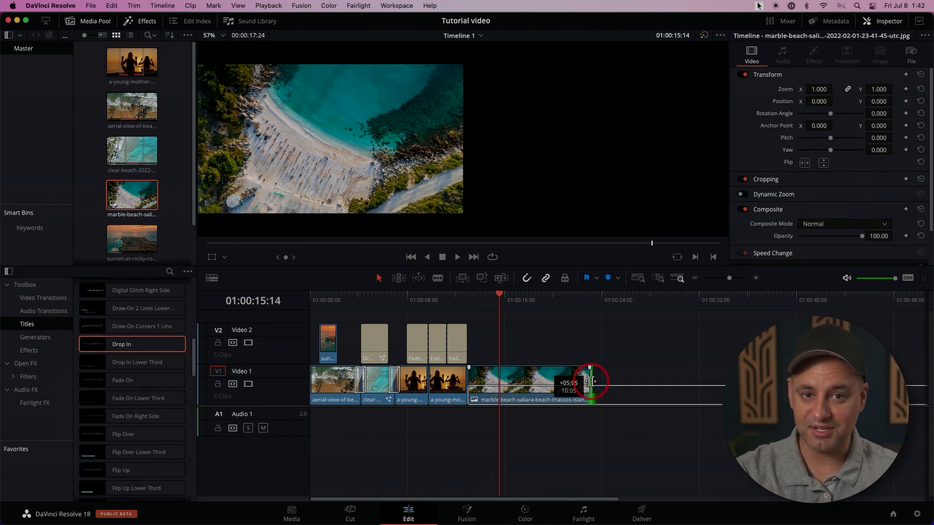
left_click_drag(593, 381, 561, 379)
mouse_move(504, 300)
left_mouse_down()
mouse_move(546, 300)
mouse_move(494, 301)
mouse_move(521, 305)
left_mouse_up()
left_click(520, 379)
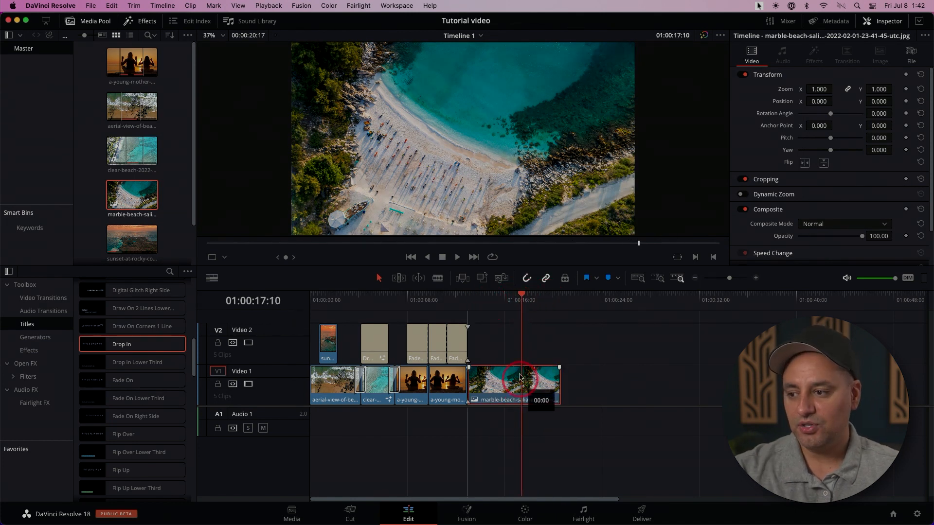
Move the marble-beach image from Video 1 to Video 3 above the Drop In title, and scrub through it to 01:00:07:00
left_click_drag(519, 378, 415, 333)
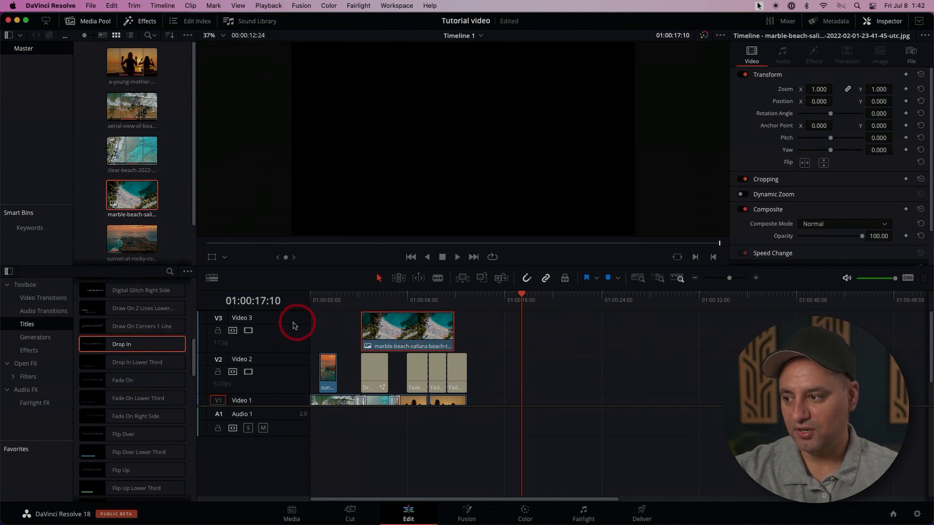
left_click_drag(375, 300, 371, 305)
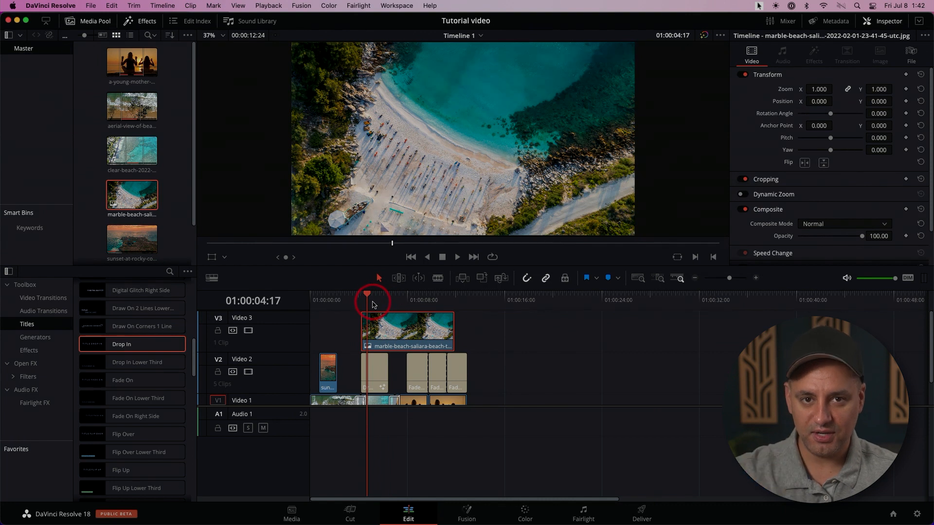
left_click_drag(372, 305, 397, 300)
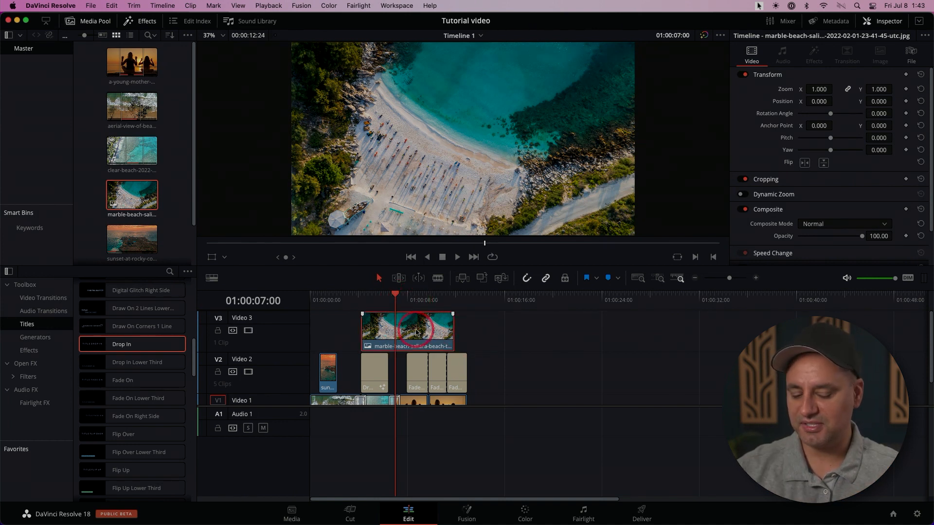
Delete the marble-beach image from Video 3 and place the playhead at 01:00:07:24
key("Delete")
left_click(408, 299)
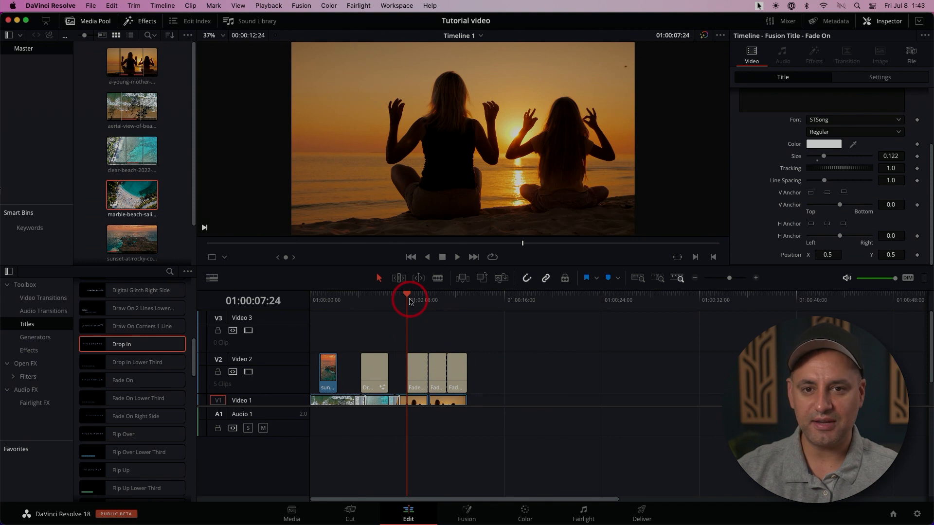
Switch to Chrome and browse the Royalty Free Music collection on Envato Elements
key("super+Tab")
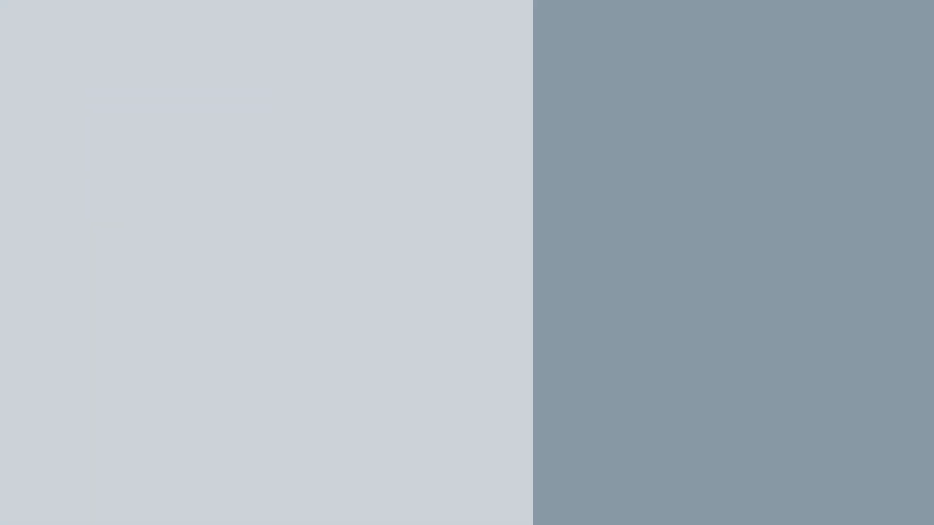
left_click(267, 111)
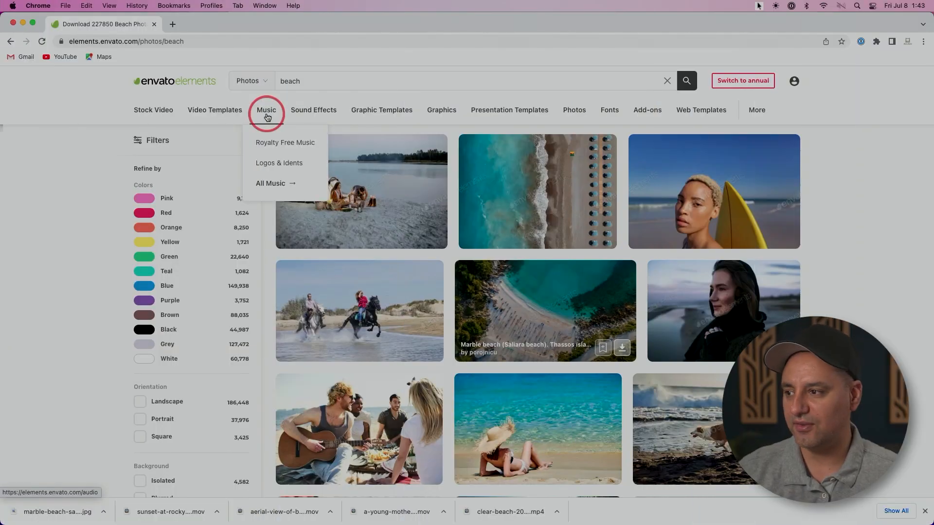
left_click(285, 143)
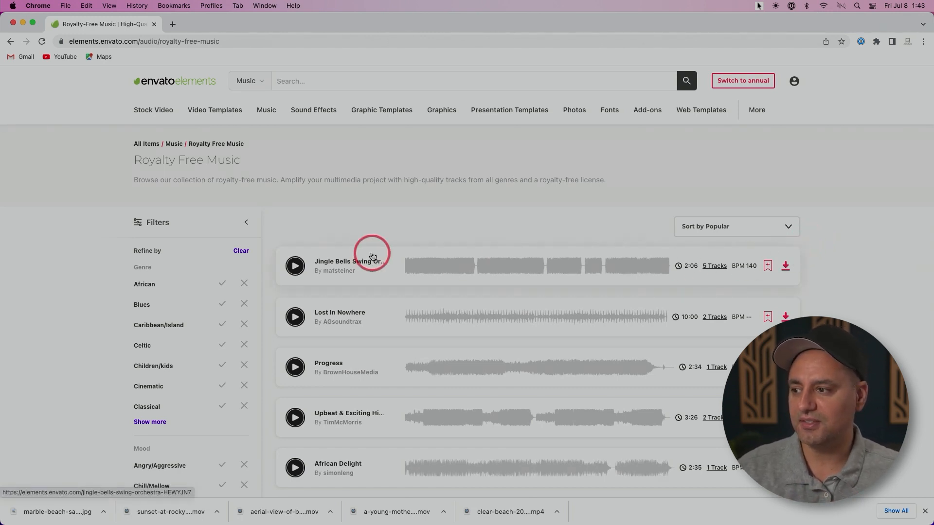
scroll(369, 253, "down", 2)
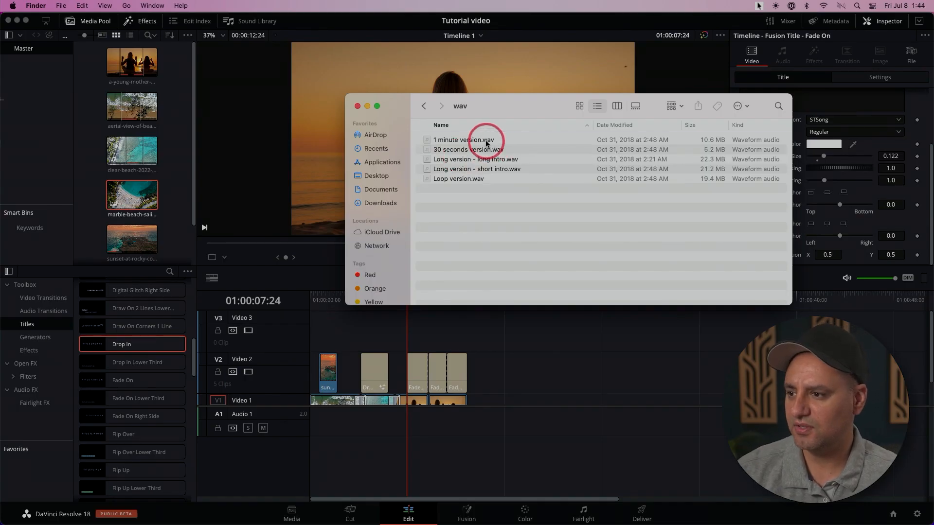
Import 1 minute version.wav from Finder's wav folder into the media pool and place it on Audio 1 at the timeline start
left_click(487, 141)
left_click_drag(486, 141, 184, 156)
left_click(129, 67)
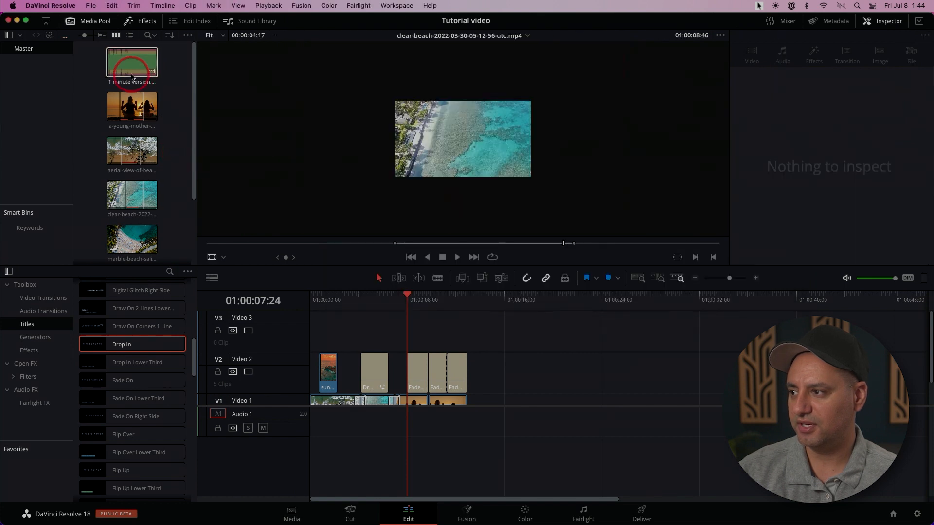
left_click_drag(129, 67, 345, 426)
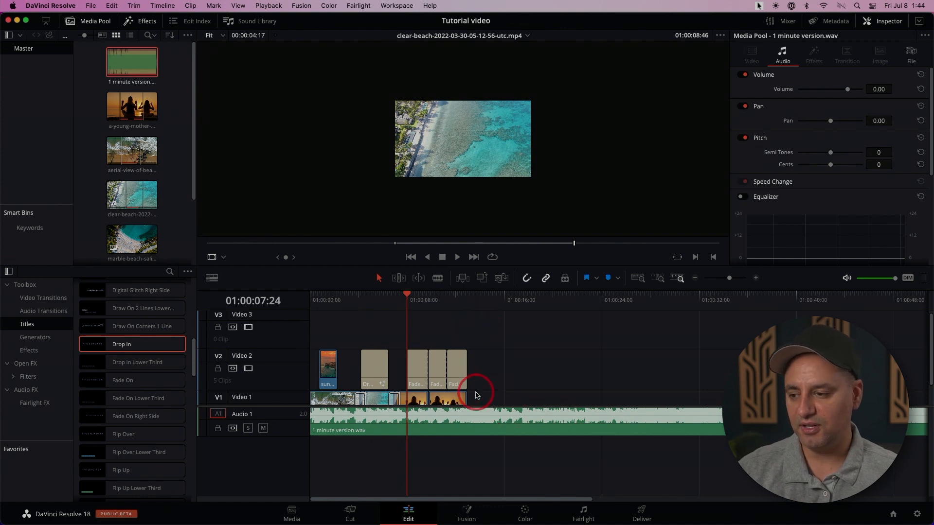
Cut the music clip with the Blade tool at the end of the video, 01:00:12:24, and delete the excess audio
scroll(477, 396, "down", 3)
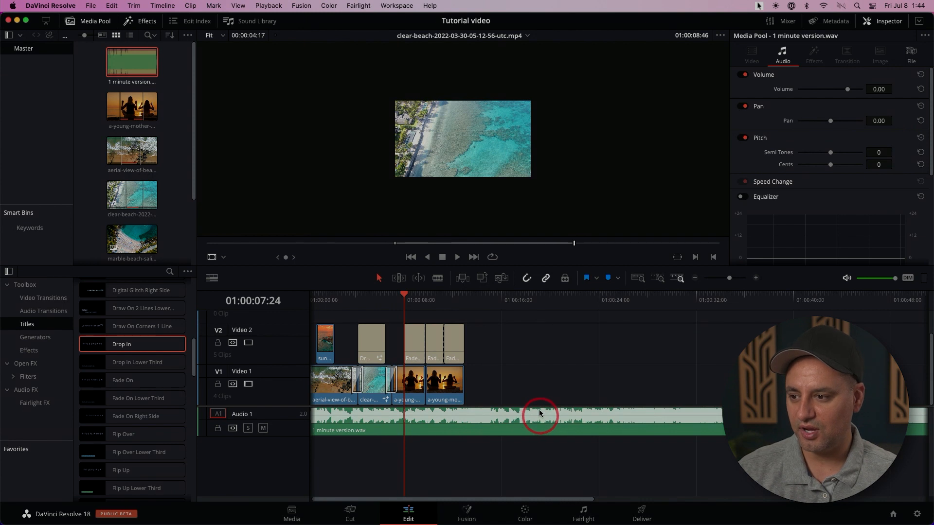
left_click(437, 277)
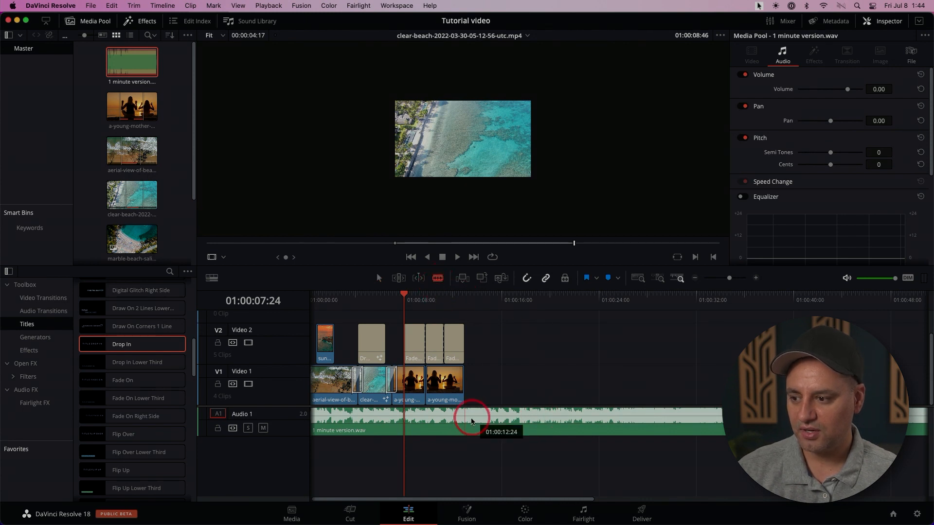
left_click(466, 424)
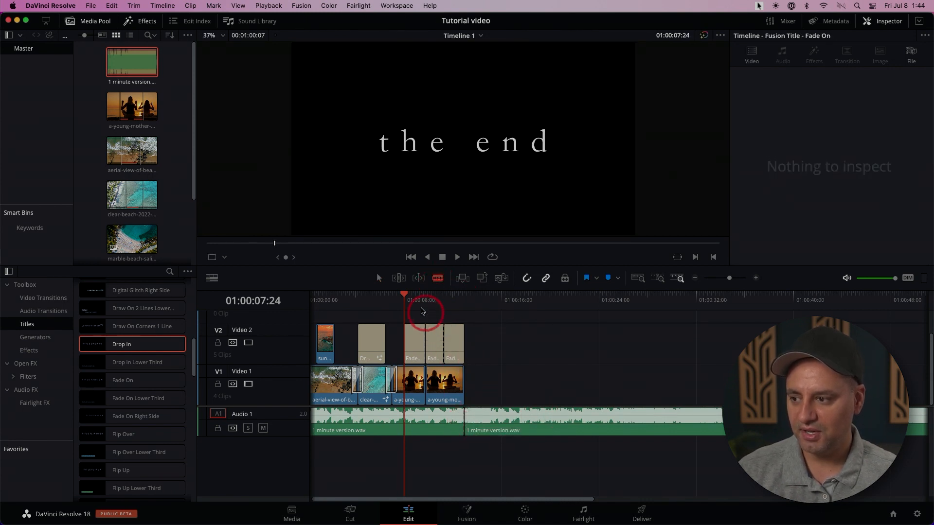
left_click(380, 278)
left_click(520, 411)
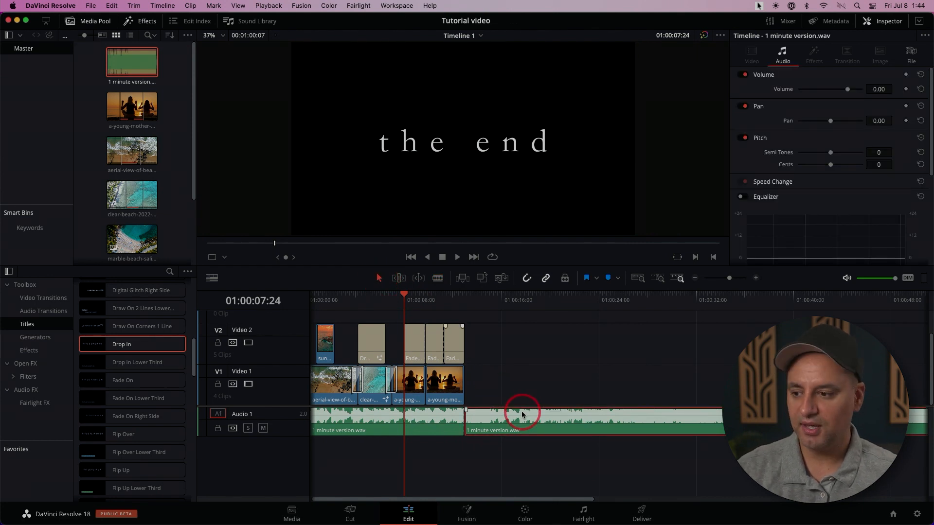
key("BackSpace")
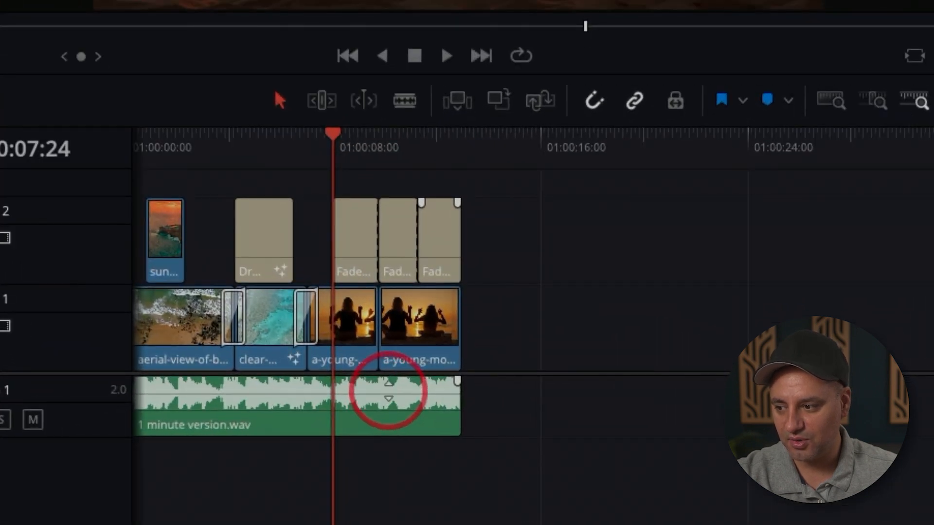
Lower the music clip's volume line on Audio 1 and raise it again
left_click_drag(388, 391, 387, 403)
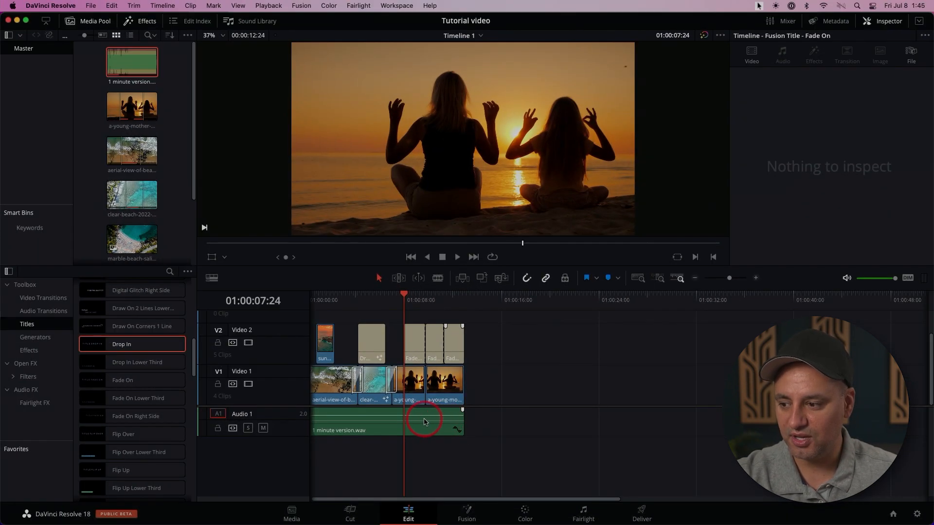
scroll(445, 419, "left", 1)
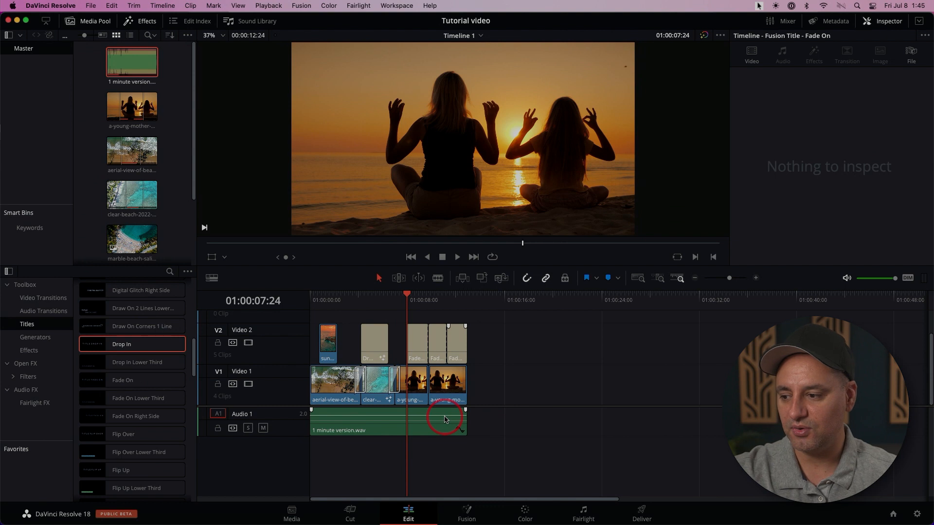
left_click_drag(426, 420, 426, 414)
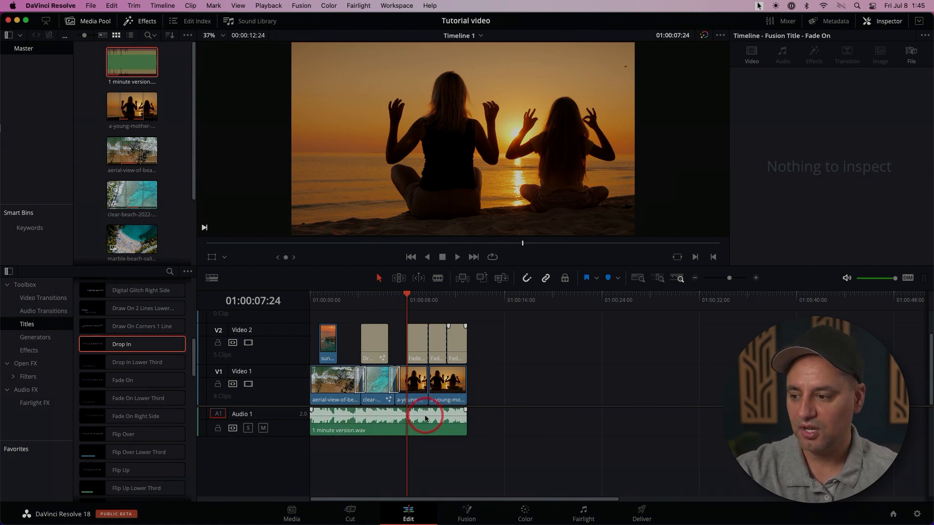
left_click_drag(426, 414, 427, 413)
Play the timeline from 01:00:07:24 to 01:00:09:17 to check the music level, and save the project
key("space")
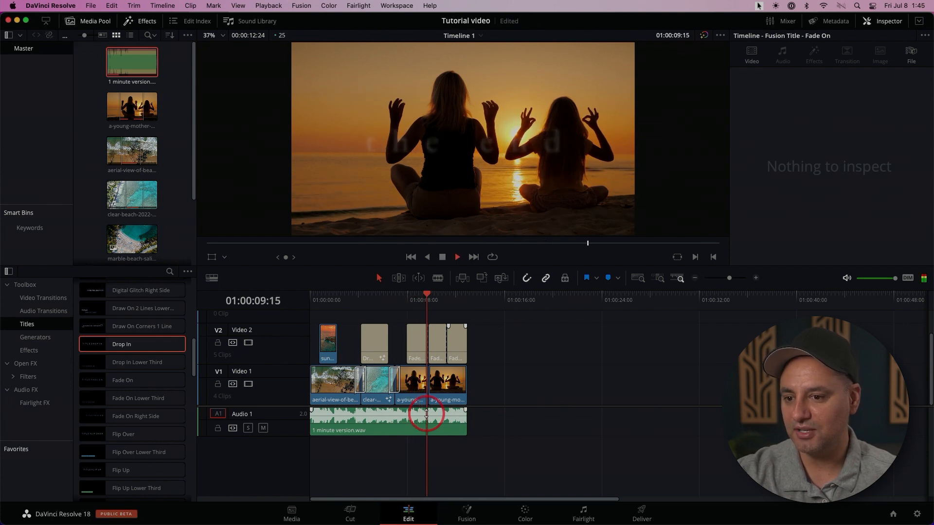
key("space")
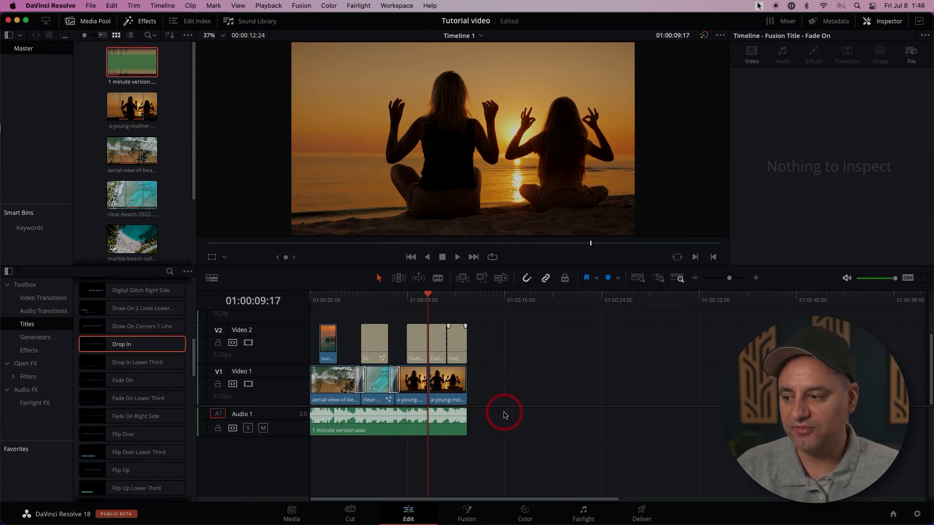
key("super+s")
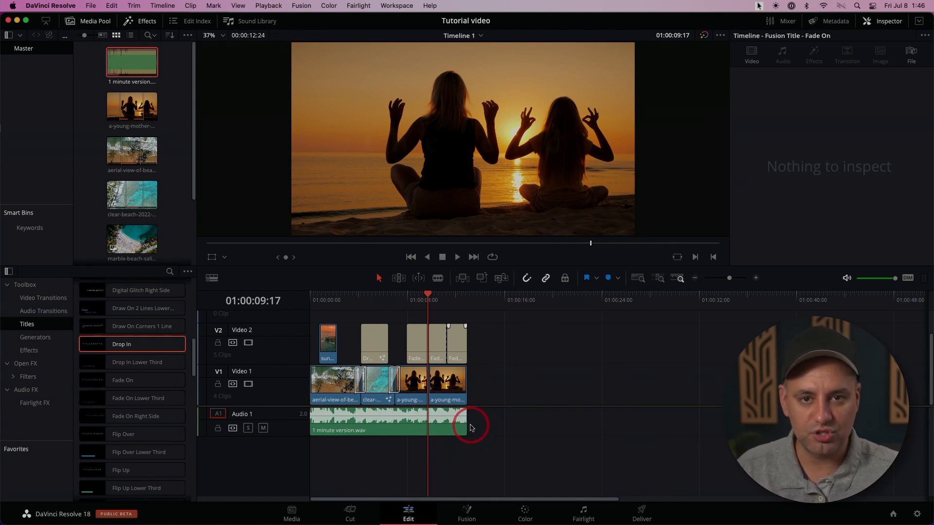
Fade out the end of the music clip across roughly the last Fade On title segment, and play it back
left_click_drag(729, 278, 735, 280)
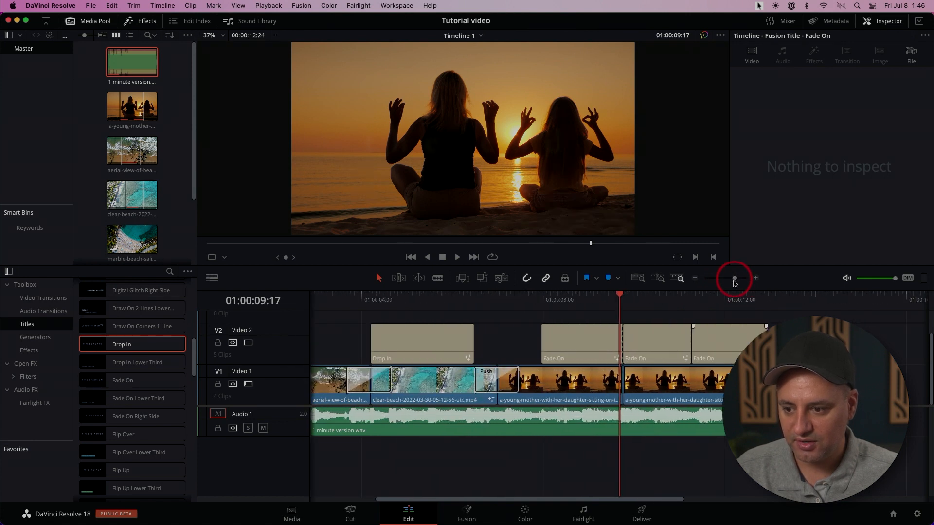
scroll(717, 364, "right", 4)
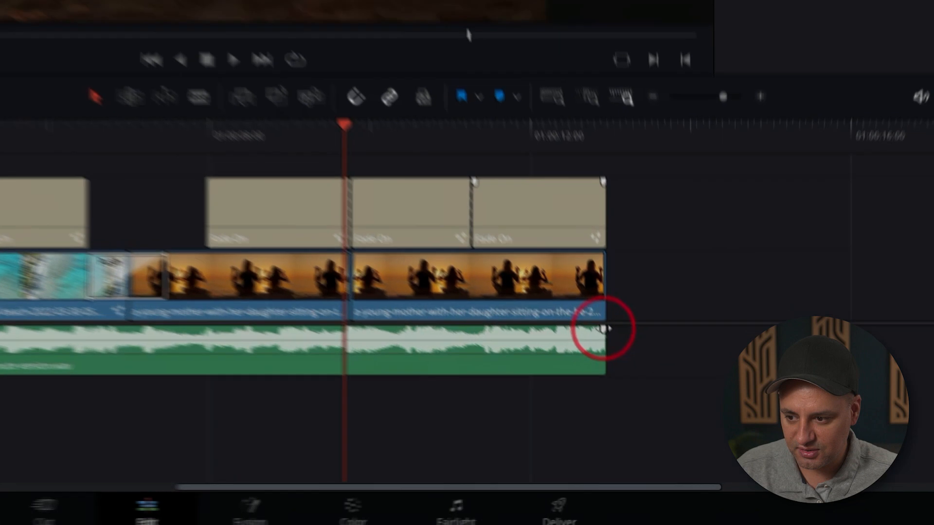
left_click_drag(591, 314, 445, 316)
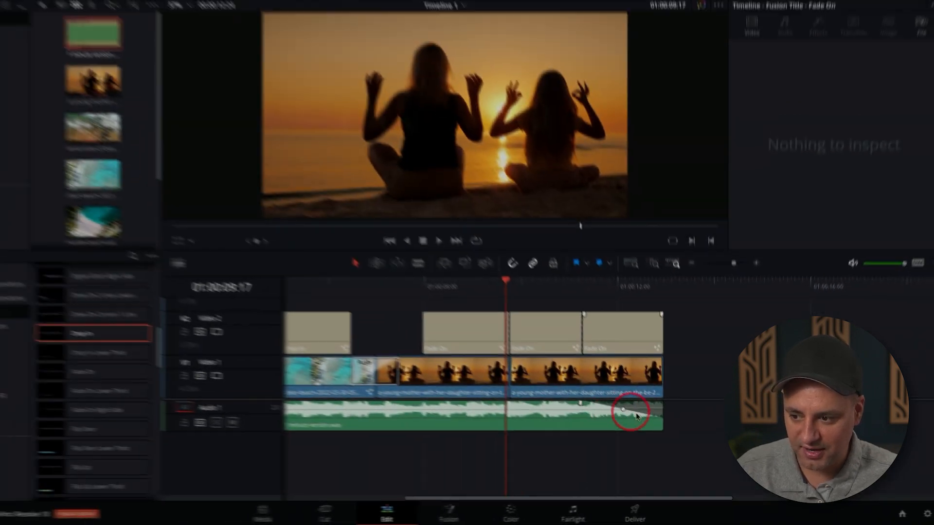
left_click_drag(554, 292, 541, 293)
key("space")
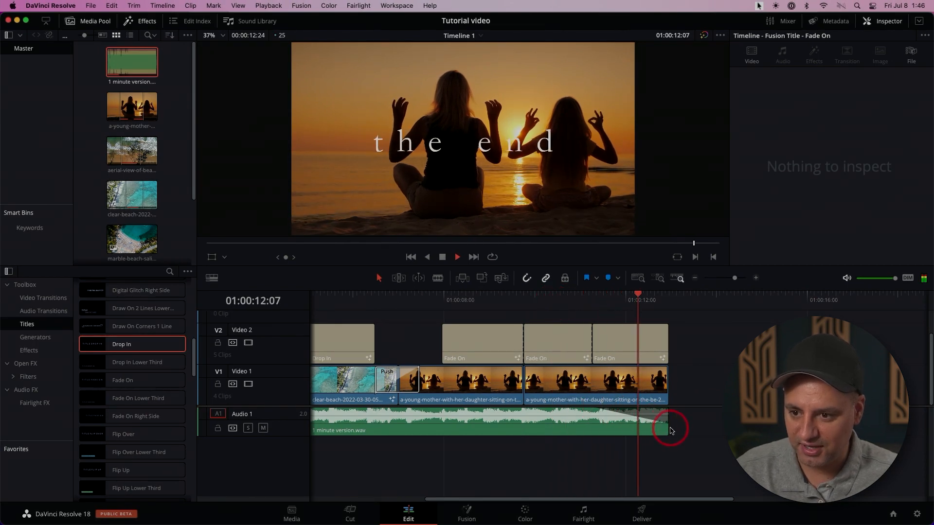
Lengthen the music's fade-out so it starts just before the last young-mother segment, and play to the end of the timeline
left_click_drag(667, 411, 508, 412)
left_click(494, 300)
key("space")
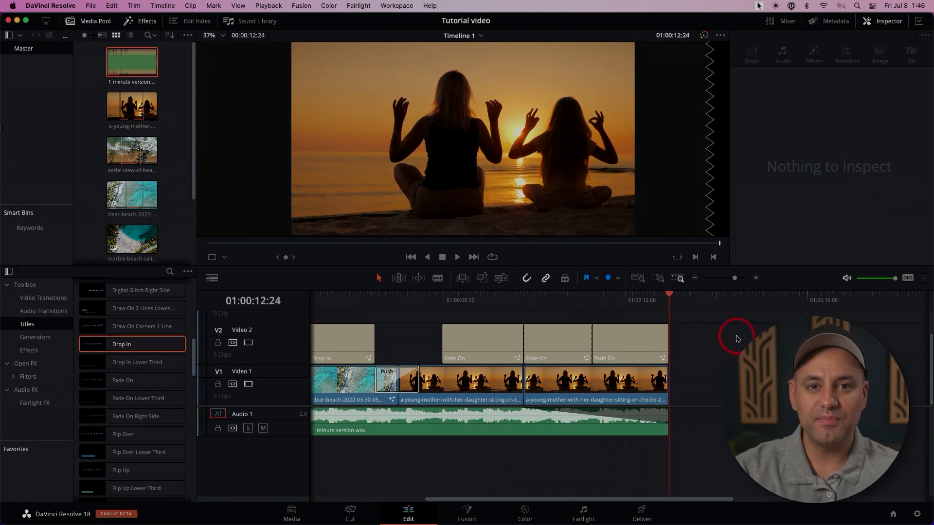
View the Fusion page, and select the first young-mother clip, number 05, on the Color page
left_click(465, 517)
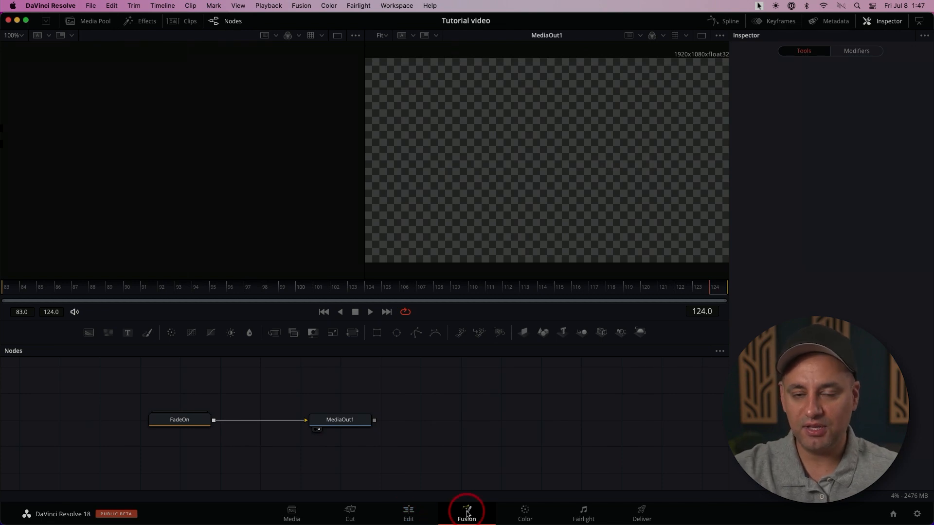
left_click(525, 513)
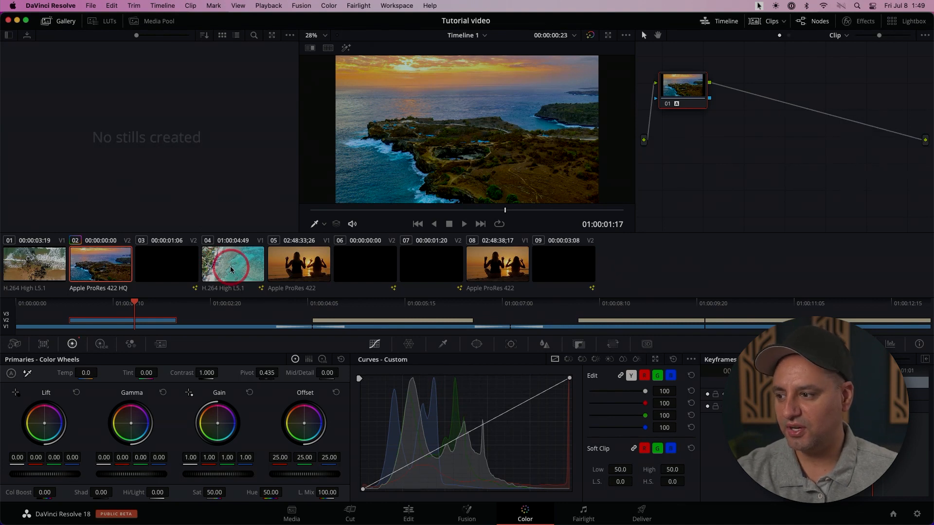
left_click(296, 257)
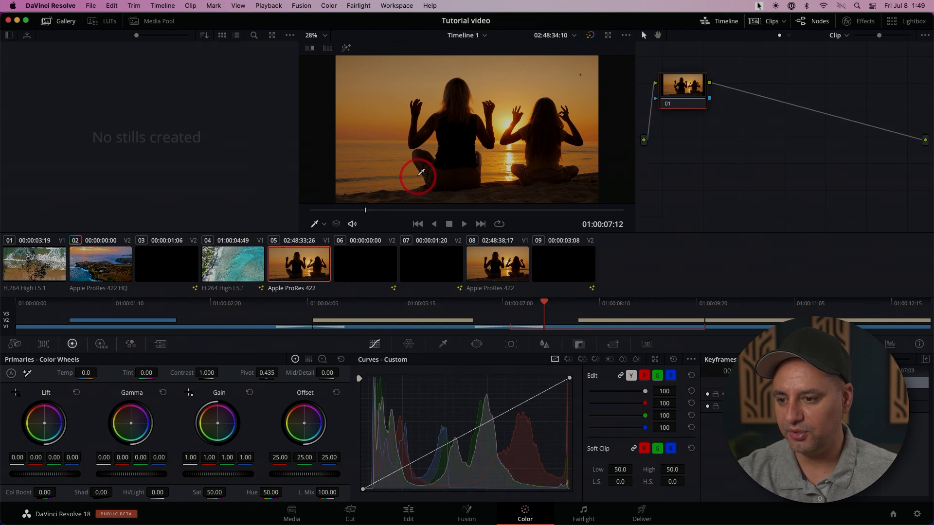
Browse the LUT library, try Canon Log to Cineon on clip 05, and replace it with Canon Log to Rec709
left_click(92, 21)
left_click(105, 23)
left_click(105, 23)
left_click_drag(297, 83, 297, 123)
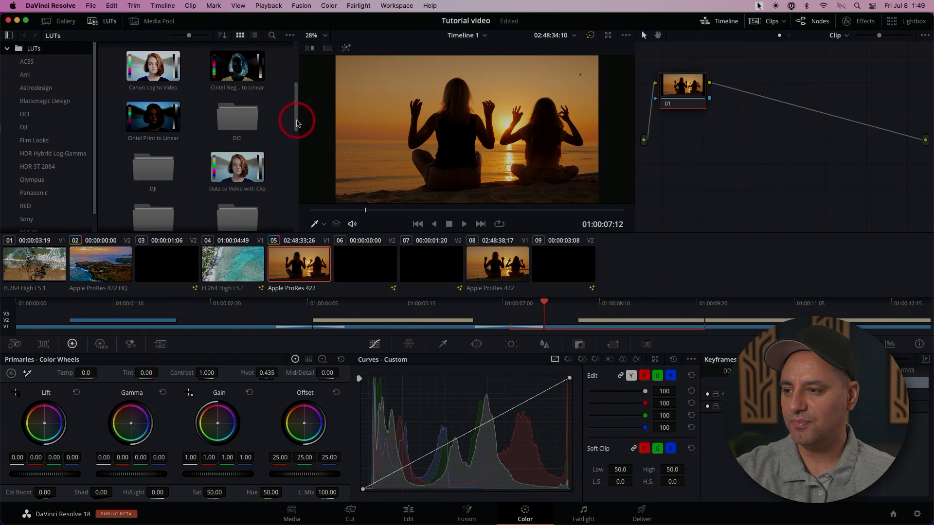
left_click_drag(297, 122, 292, 90)
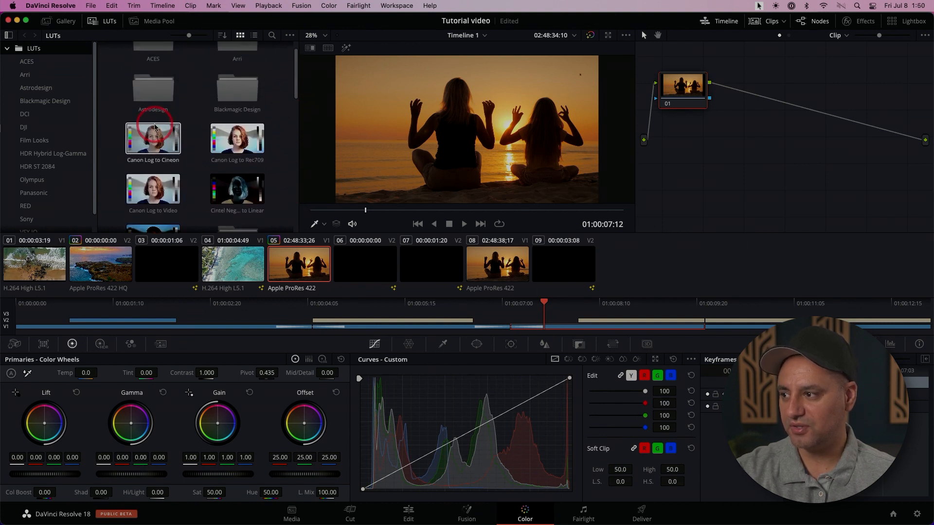
double_click(152, 141)
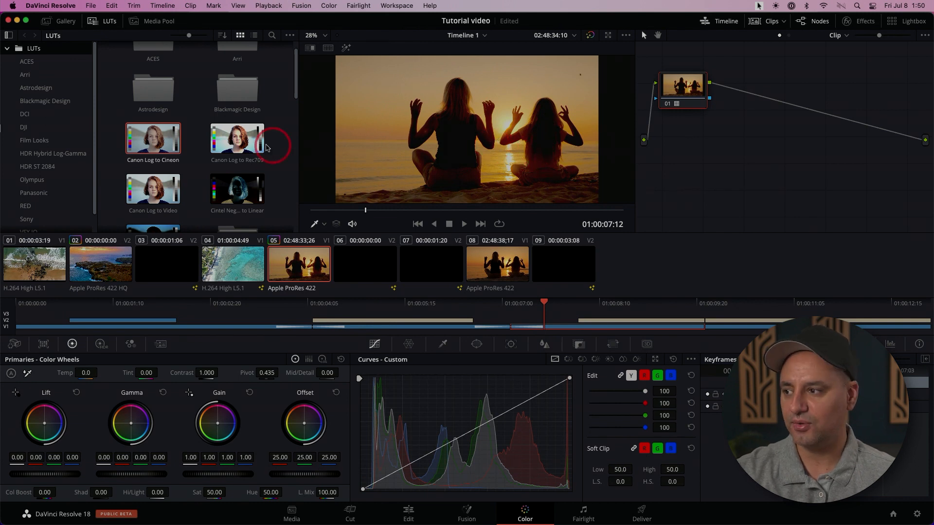
double_click(238, 140)
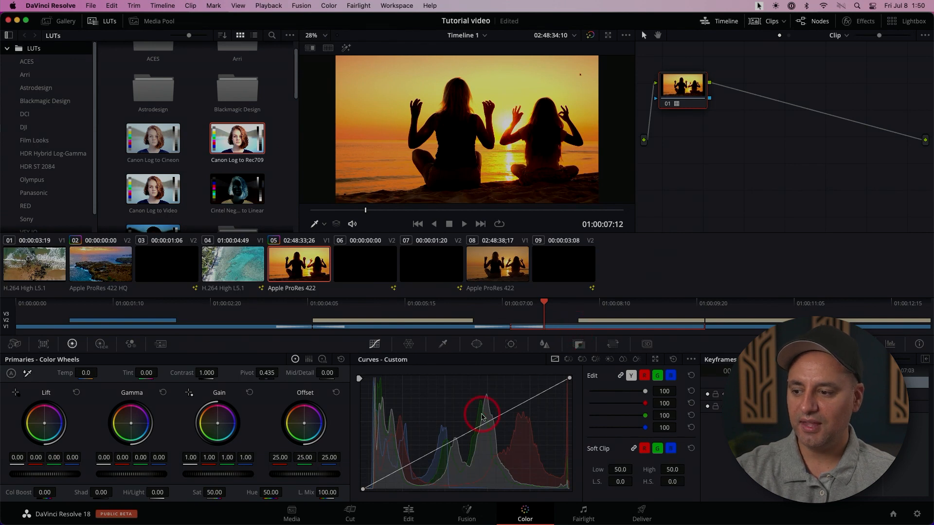
Add a control point to clip 05's custom curve and pull it slightly below the diagonal just above the midtones
mouse_move(527, 399)
left_mouse_down()
mouse_move(528, 418)
mouse_move(521, 396)
mouse_move(523, 409)
left_mouse_up()
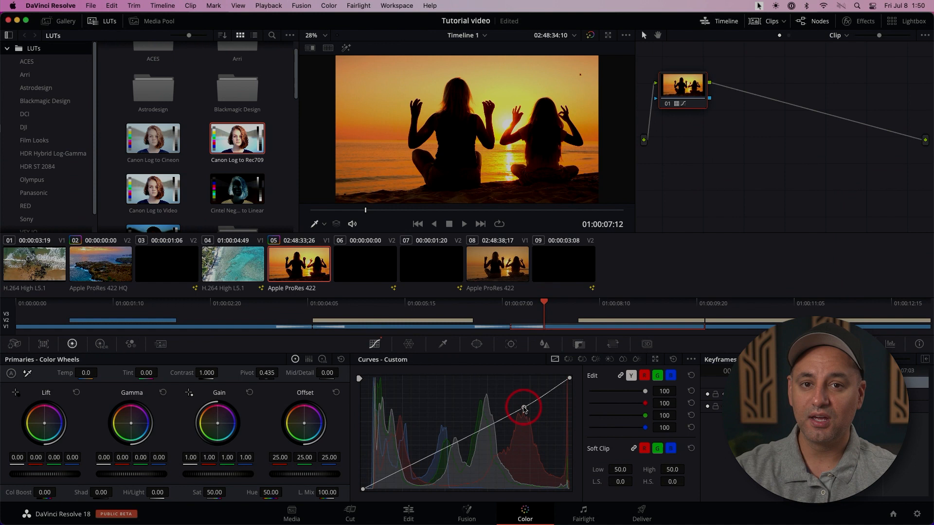
left_click_drag(524, 408, 492, 429)
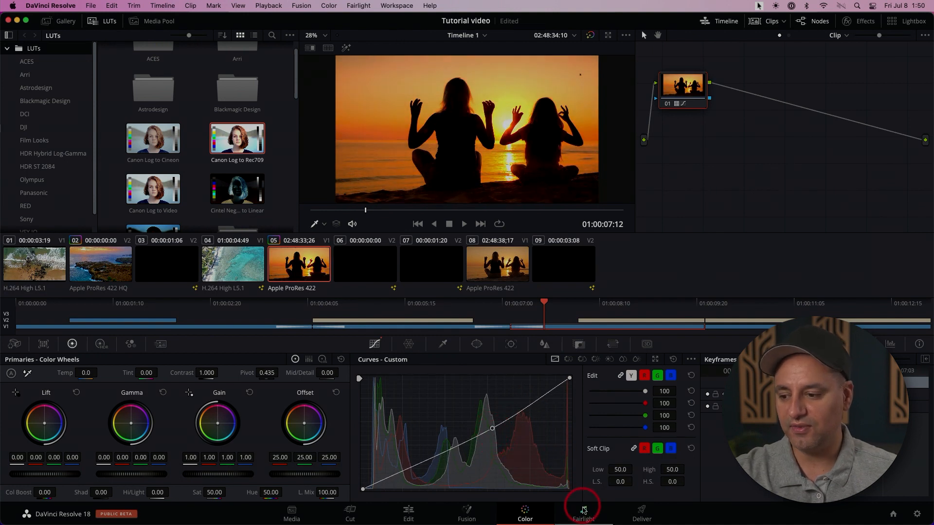
View the music track on the Fairlight page, compare it with the Edit page timeline, and return to Fairlight
left_click(583, 511)
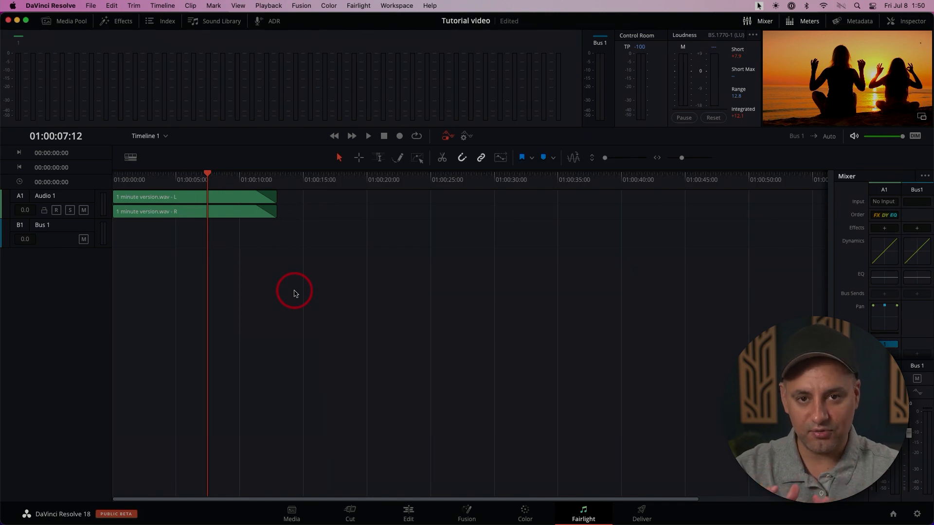
left_click(409, 511)
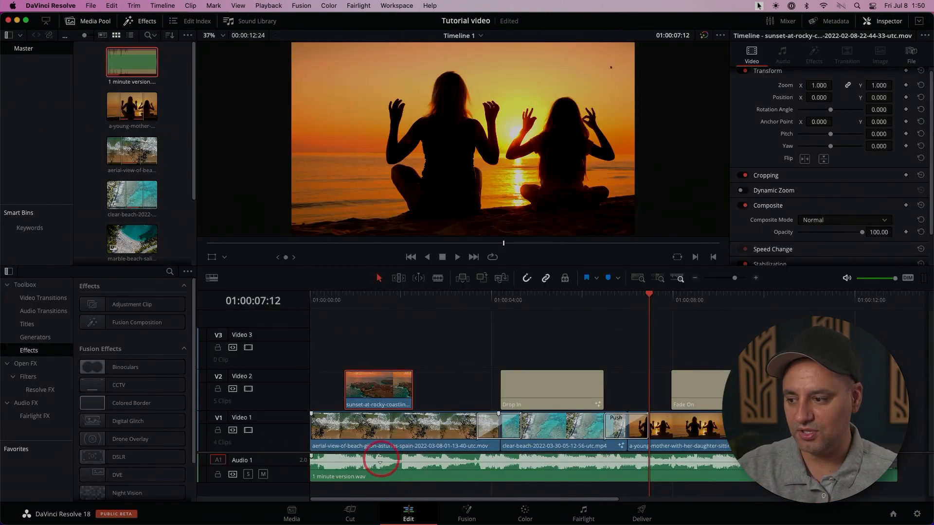
left_click(583, 512)
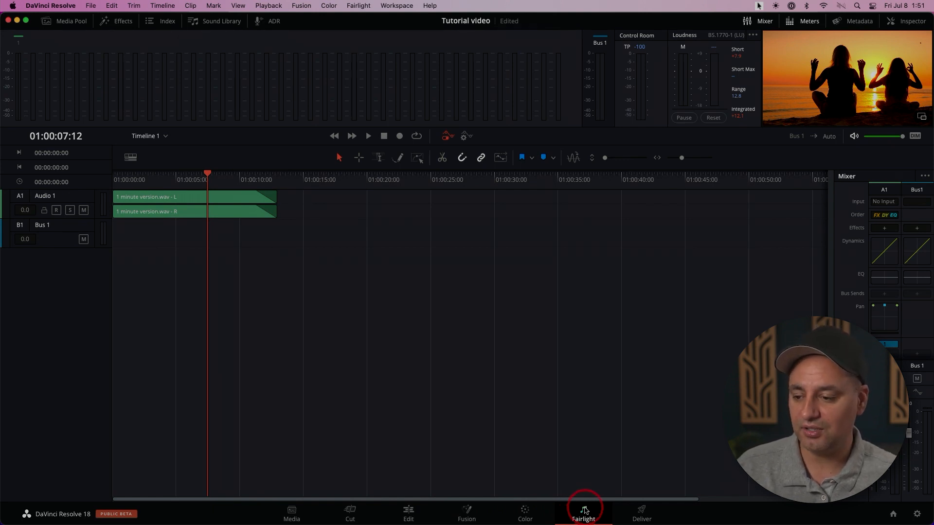
On the Deliver page, try the H.265 Master preset, settle on H.264 Master, and set the export format to MP4
left_click(641, 510)
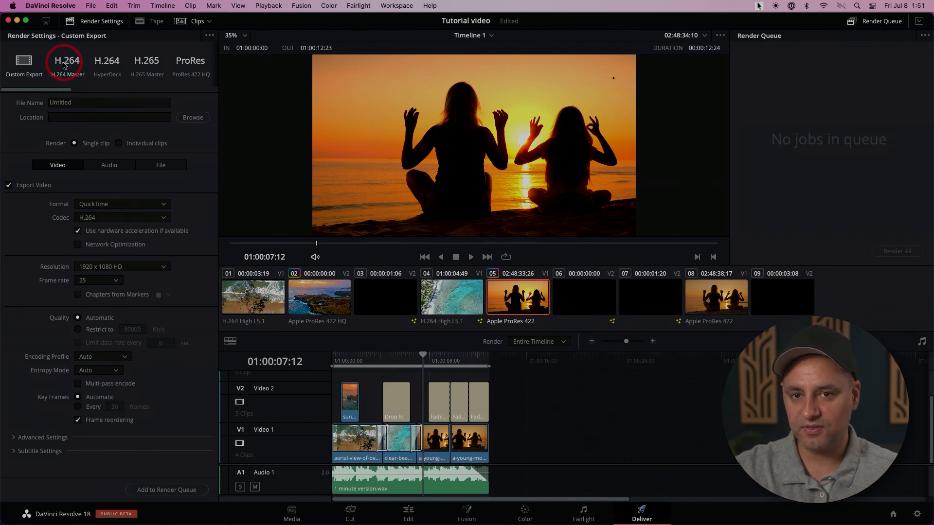
left_click(65, 65)
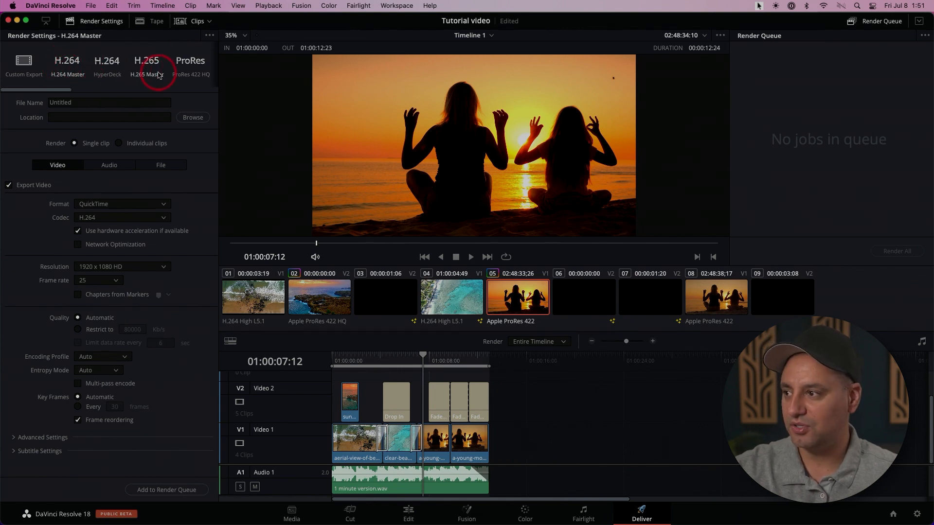
left_click(148, 65)
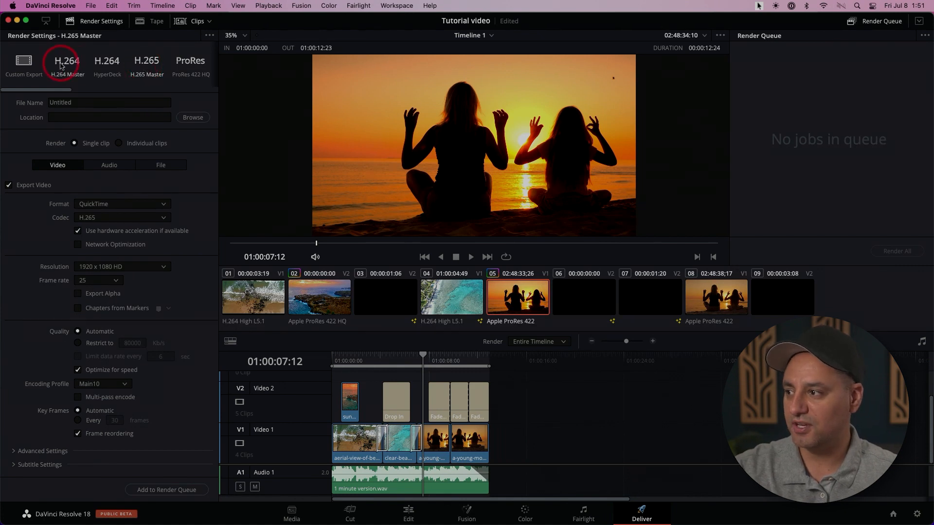
left_click(71, 66)
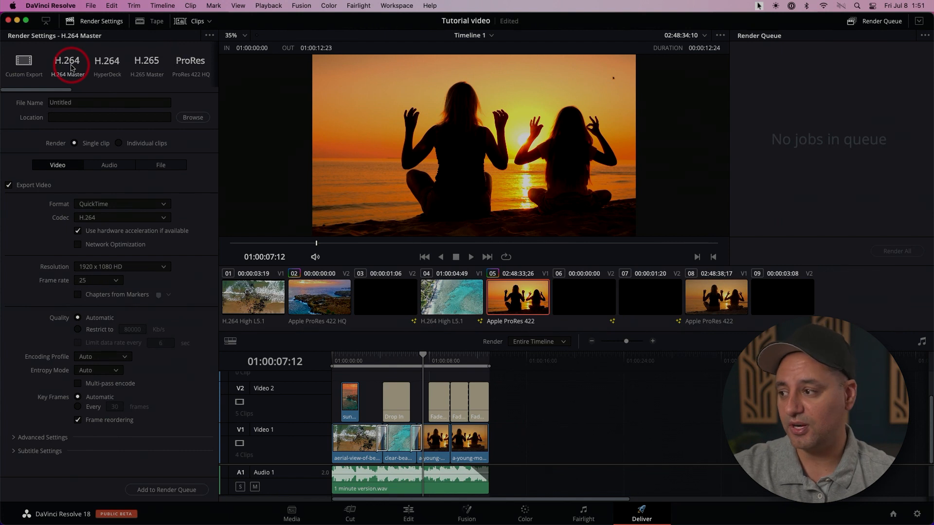
left_click(94, 205)
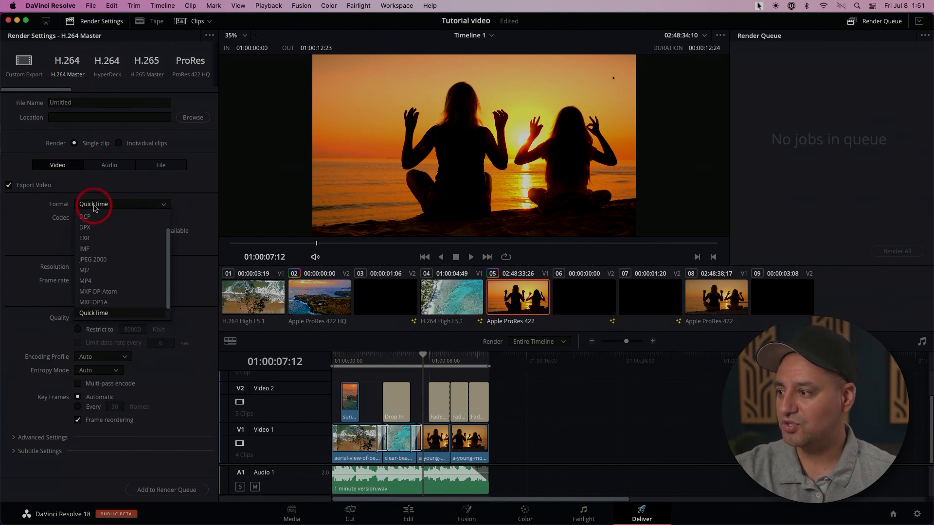
left_click(90, 280)
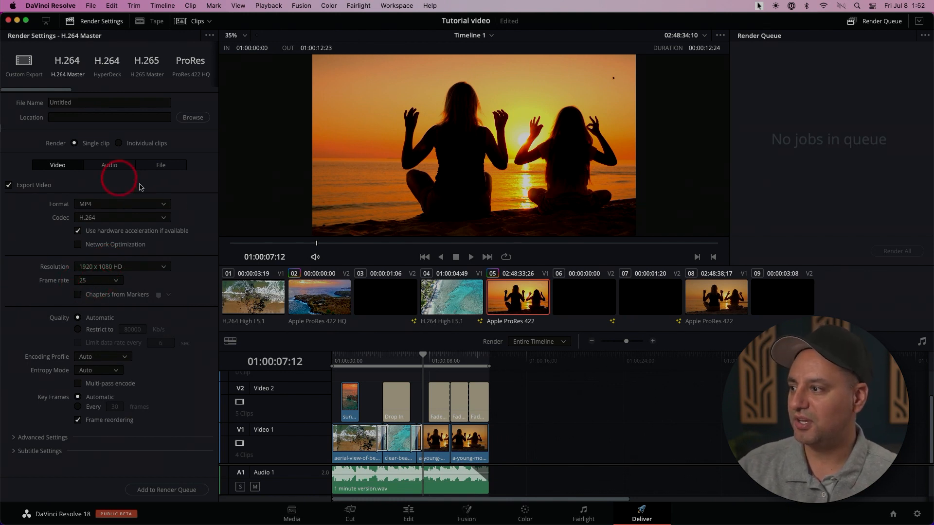
Name the export file Beach and set its save location to the Desktop, allowing access to that folder
left_click(78, 102)
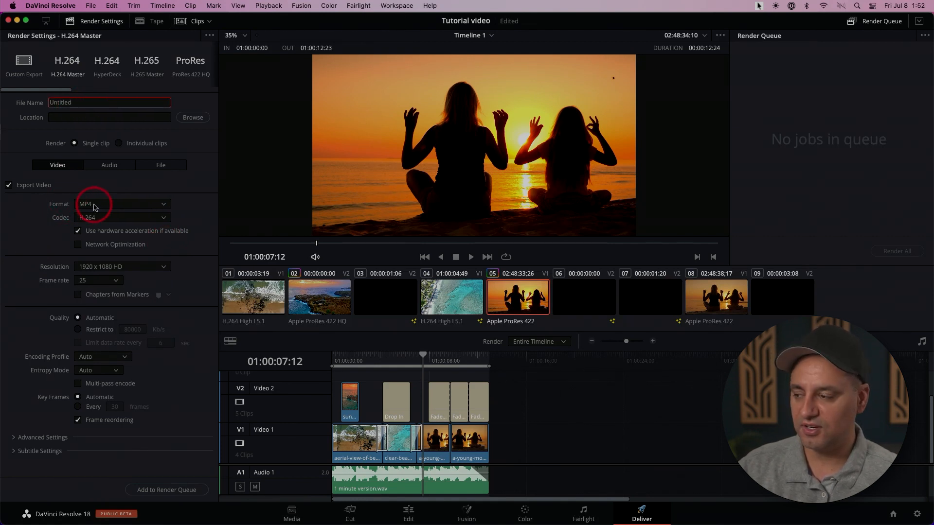
left_click_drag(73, 103, 3, 99)
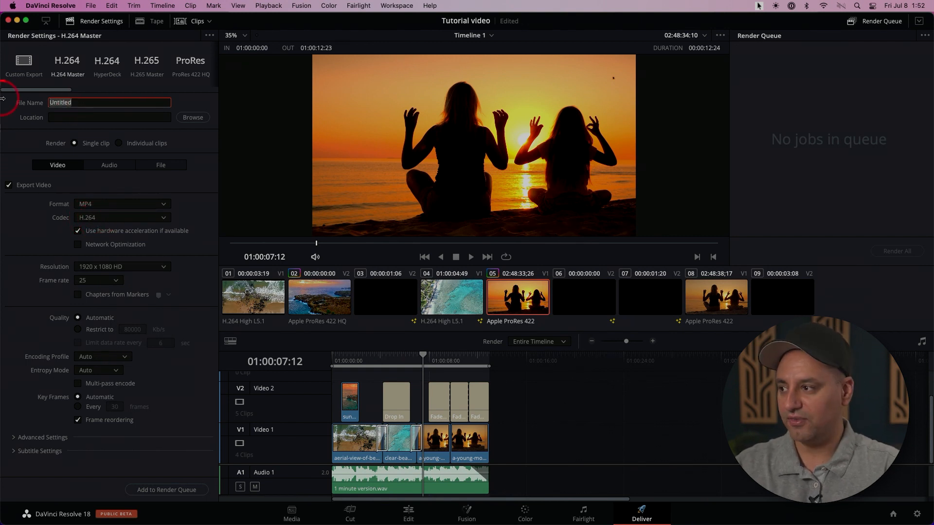
type("Beach")
left_click(190, 118)
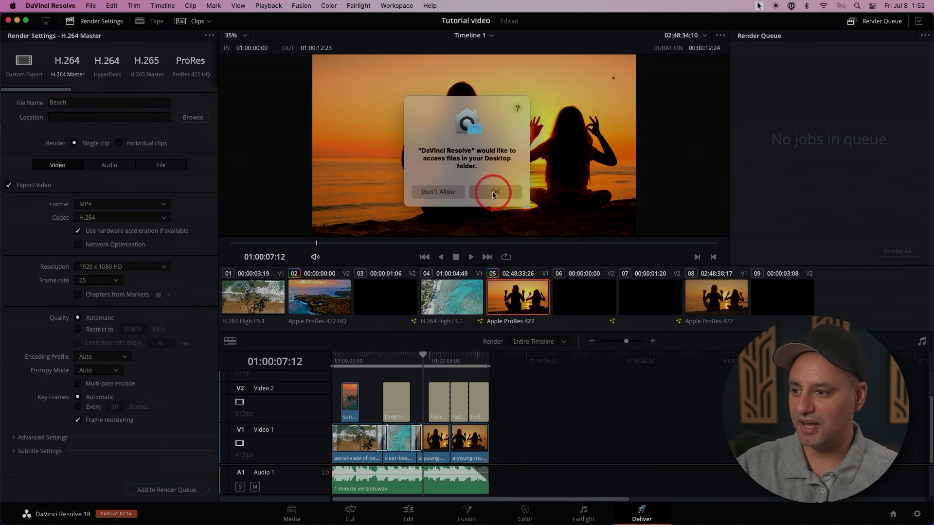
left_click(494, 193)
left_click(522, 194)
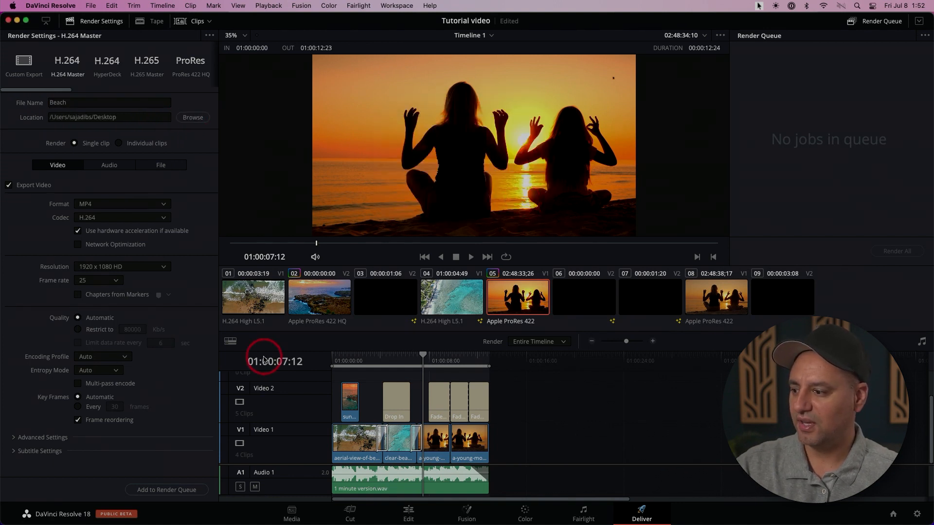
Add the Beach export to the render queue and render it
left_click(171, 490)
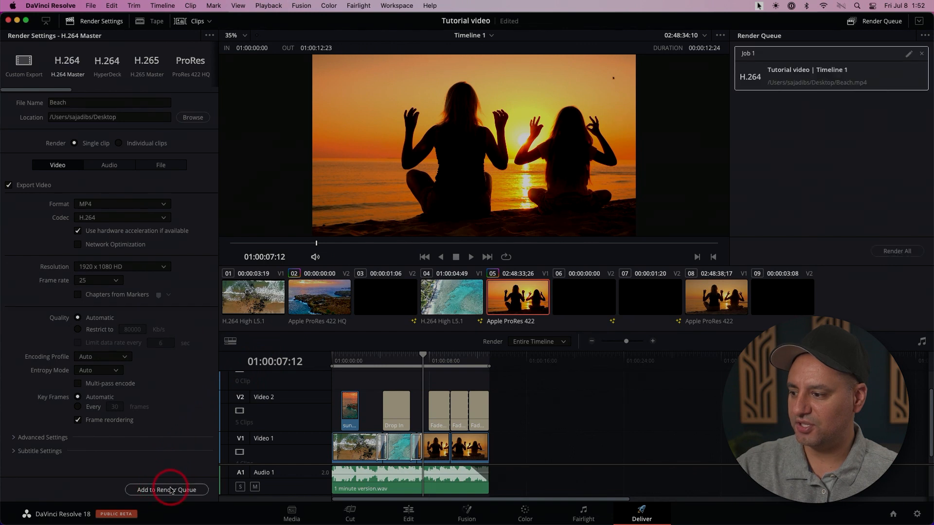
left_click(811, 78)
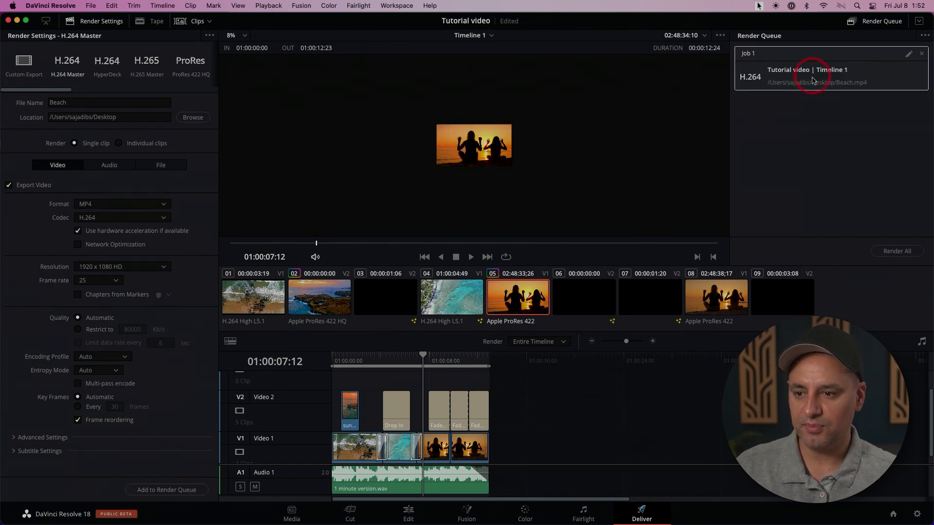
left_click(897, 251)
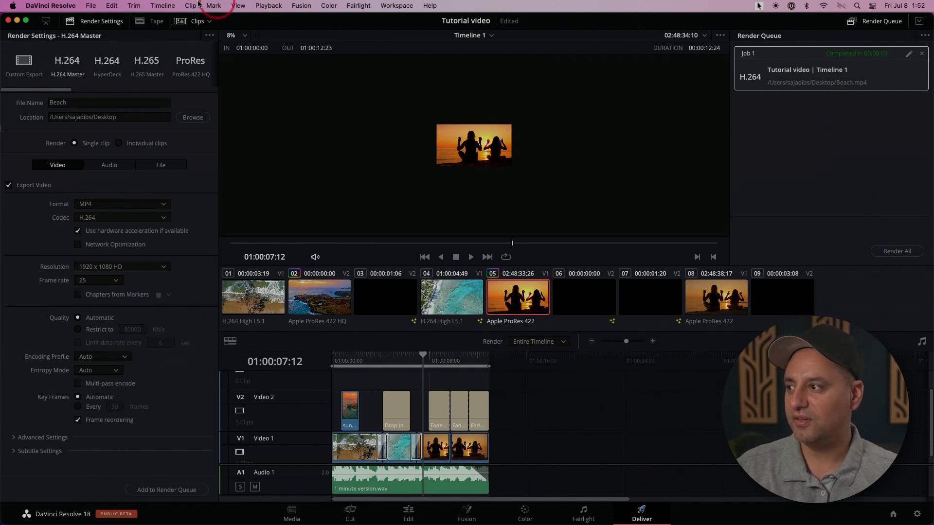
Hide DaVinci Resolve, preview the exported Beach video from the desktop, and skim forward through most of it
left_click(45, 7)
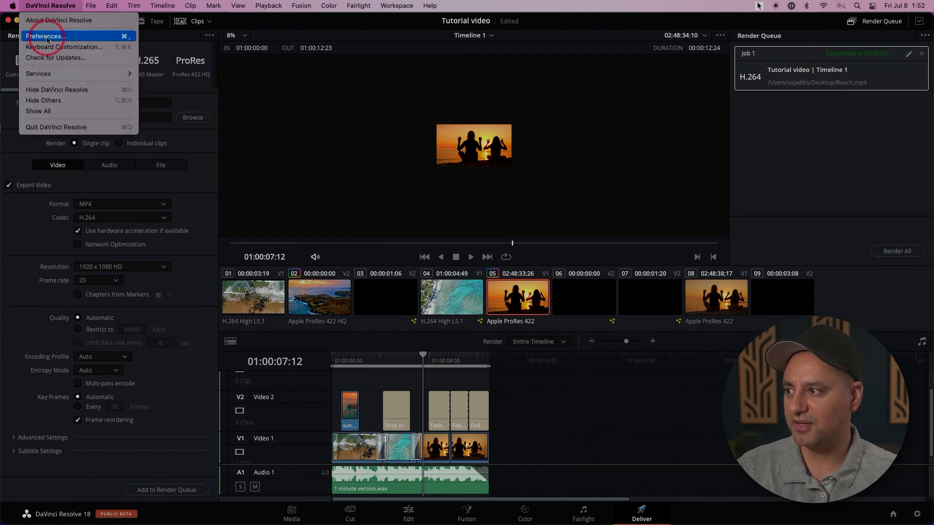
left_click(67, 91)
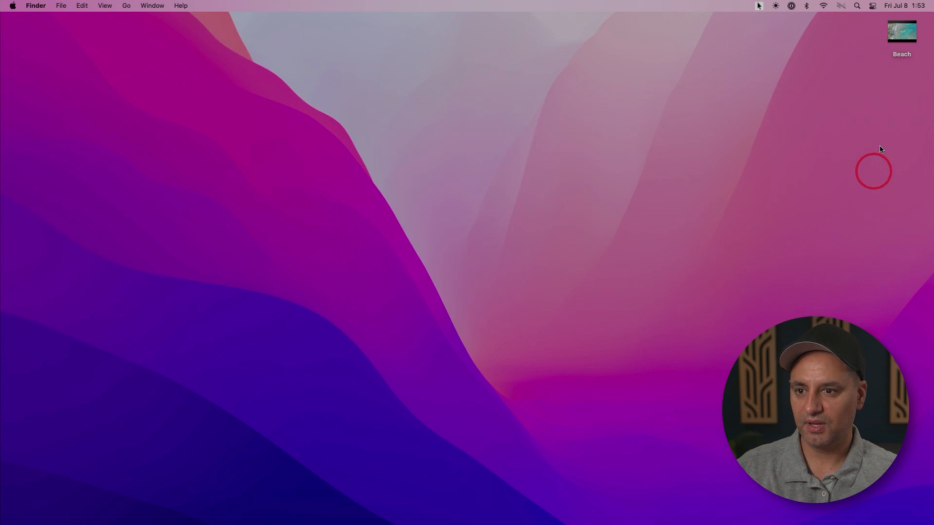
left_click(902, 36)
key("space")
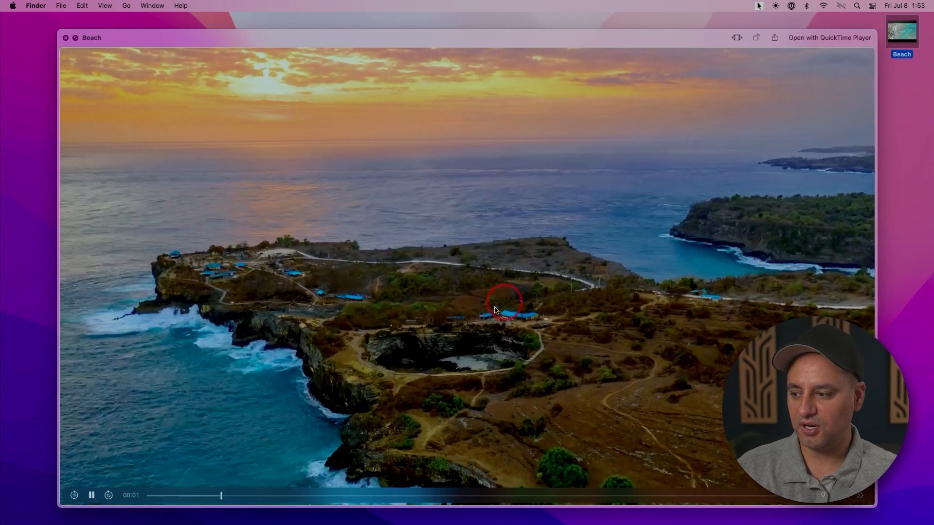
left_click_drag(211, 496, 705, 489)
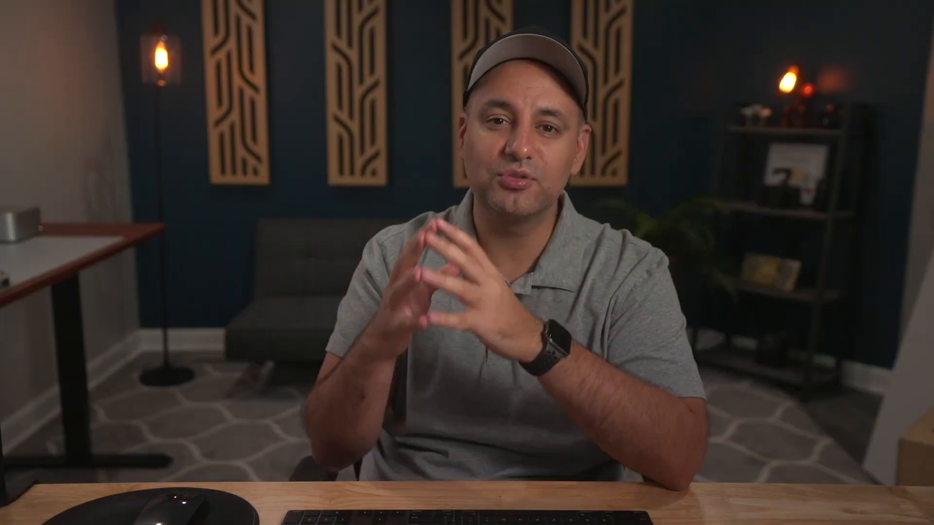